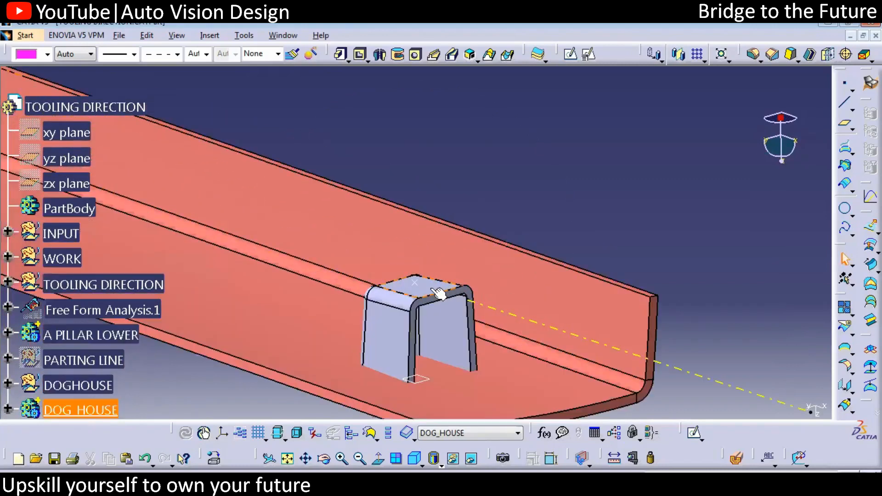
- Edit the sketch of the doghouse's main-body pad and set the dimension along its y direction to 45 mm
{"action": "left_click", "coordinate": [432, 291]}
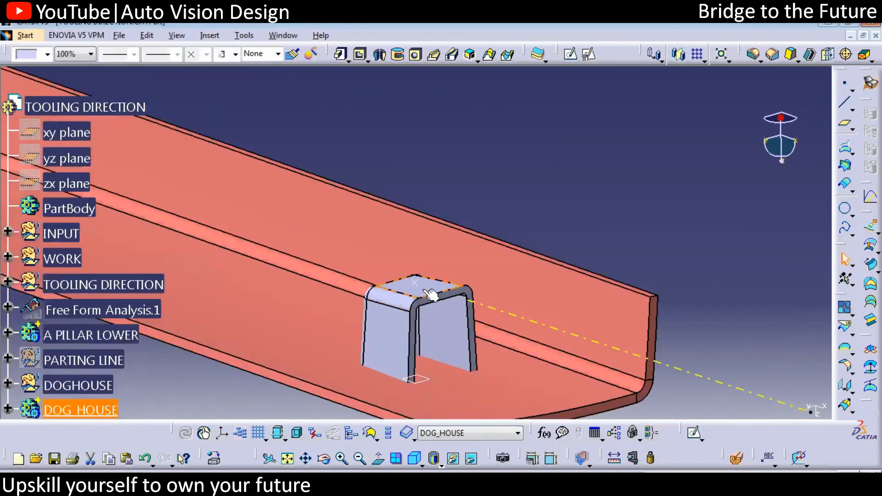
{"action": "left_click", "coordinate": [149, 169]}
{"action": "right_click", "coordinate": [152, 170]}
{"action": "double_click", "coordinate": [149, 168]}
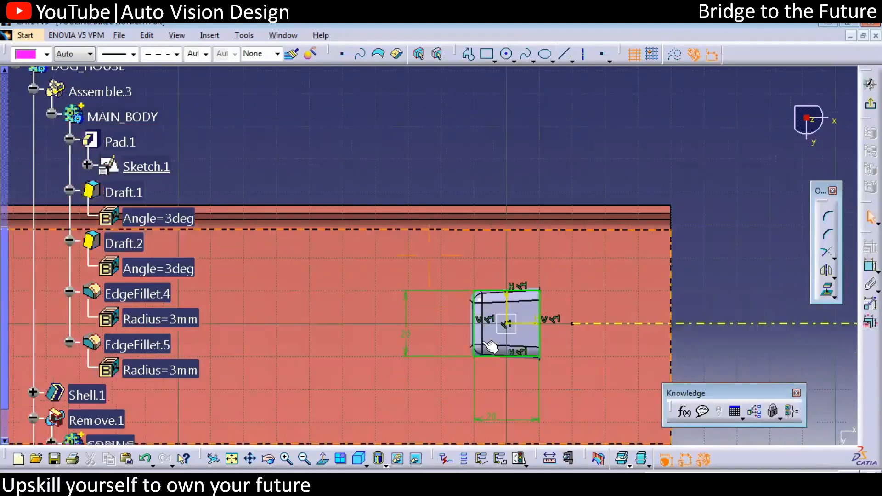
{"action": "double_click", "coordinate": [407, 332]}
{"action": "type", "text": "45"}
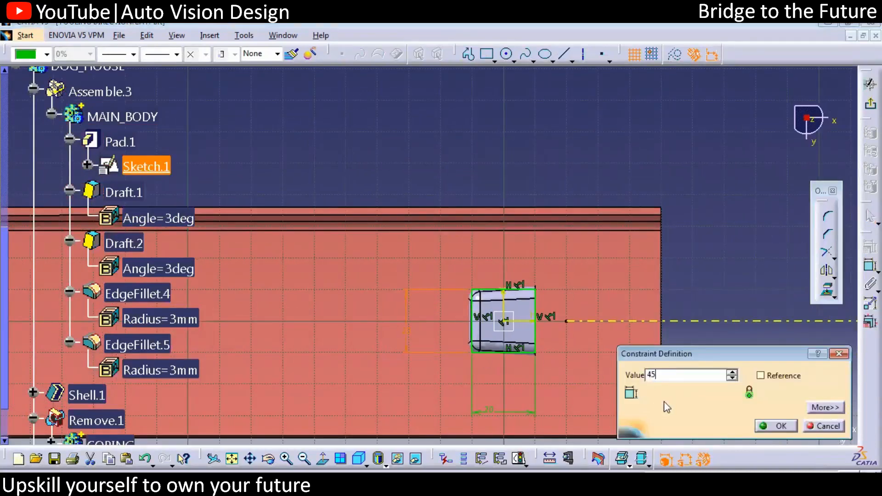
{"action": "left_click", "coordinate": [781, 426]}
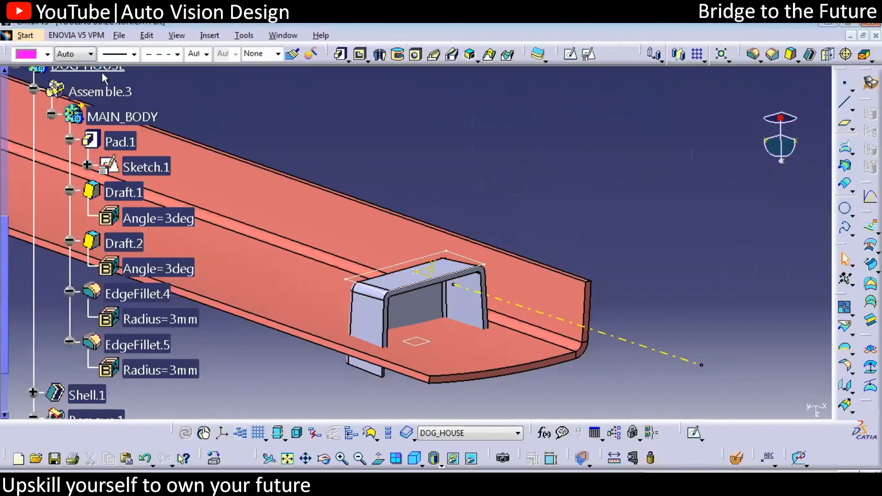
- Hide the pad's base sketch and check the lengthened doghouse against the pillar panel
{"action": "right_click", "coordinate": [119, 69]}
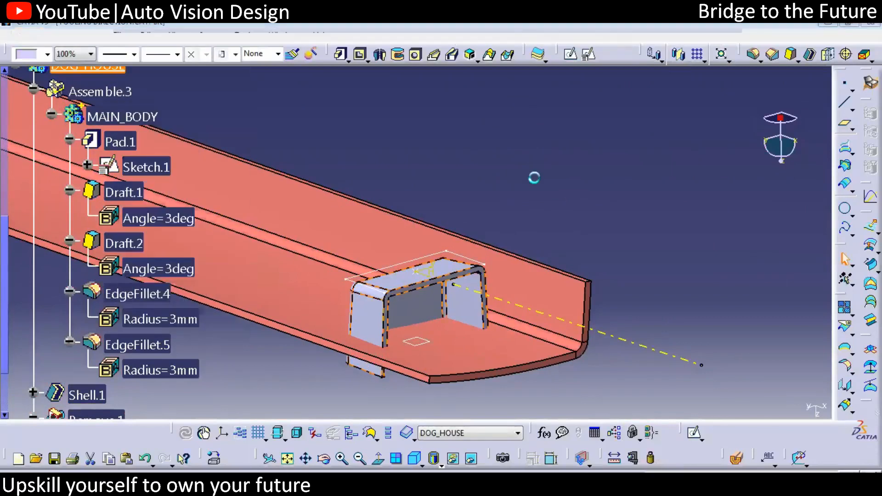
{"action": "mouse_move", "coordinate": [459, 168]}
{"action": "middle_mouse_down"}
{"action": "mouse_move", "coordinate": [425, 197]}
{"action": "mouse_move", "coordinate": [503, 229]}
{"action": "middle_mouse_up"}
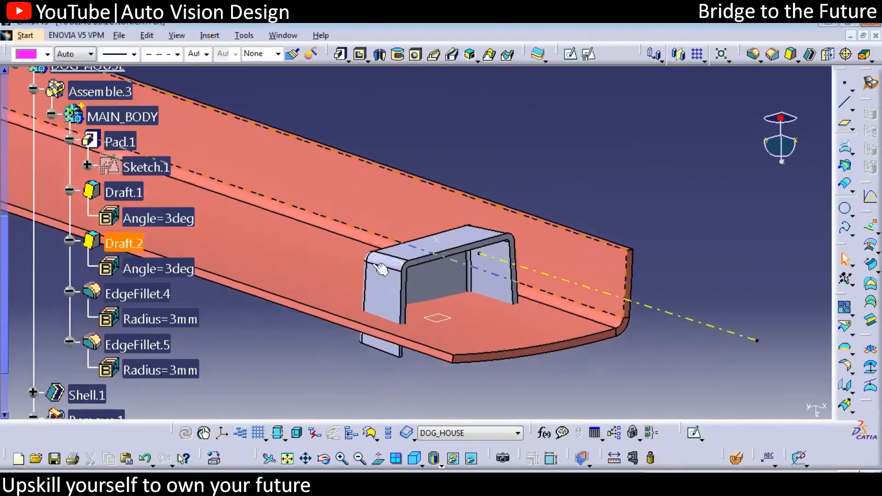
{"action": "middle_click_drag", "start_coordinate": [380, 285], "coordinate": [408, 355]}
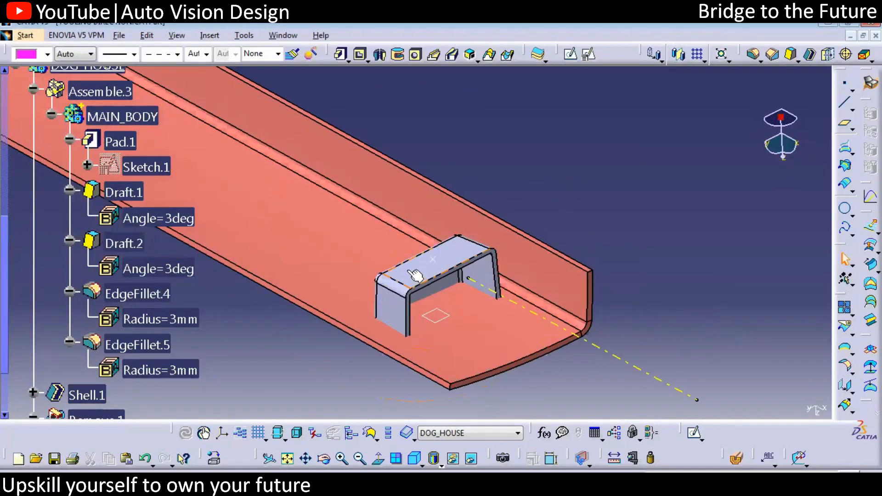
{"action": "left_click", "coordinate": [404, 268]}
{"action": "middle_click_drag", "start_coordinate": [440, 318], "coordinate": [496, 274]}
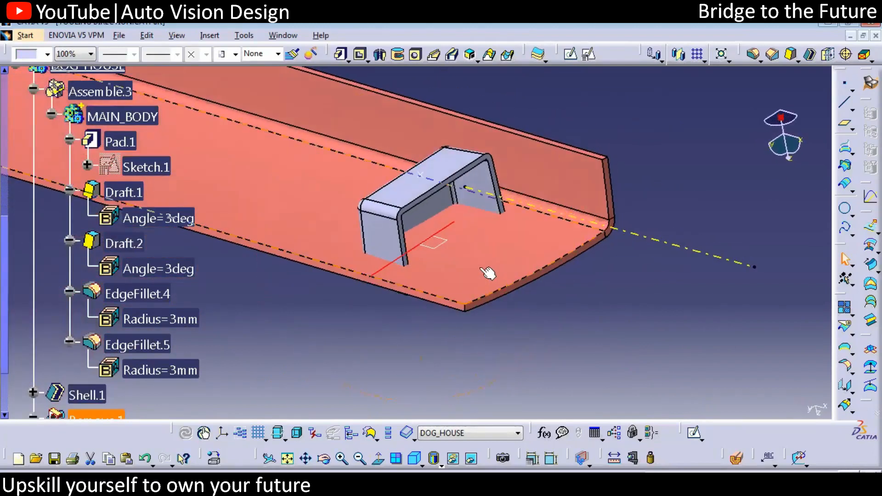
- Collapse the Assemble.3 branch and make the DOGHOUSE geometrical set the in-work object
{"action": "left_click", "coordinate": [328, 367]}
{"action": "left_click", "coordinate": [34, 89]}
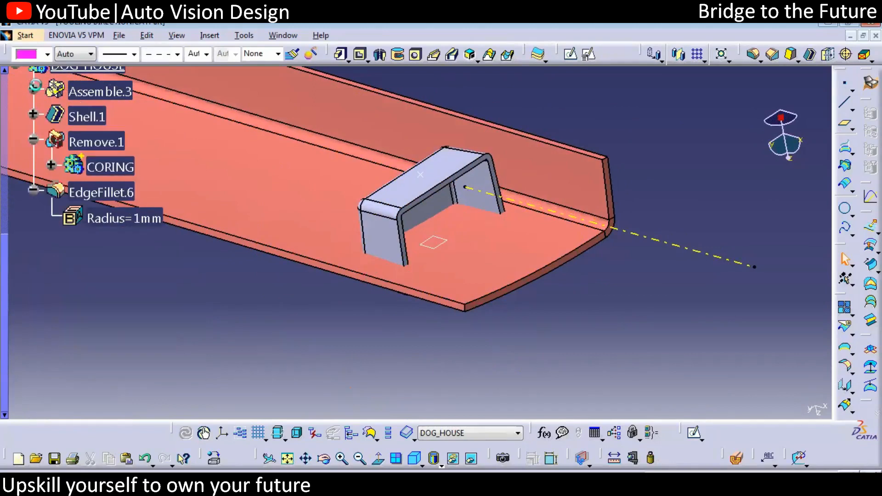
{"action": "scroll", "coordinate": [7, 316], "scroll_direction": "up", "scroll_amount": 5}
{"action": "right_click", "coordinate": [76, 210]}
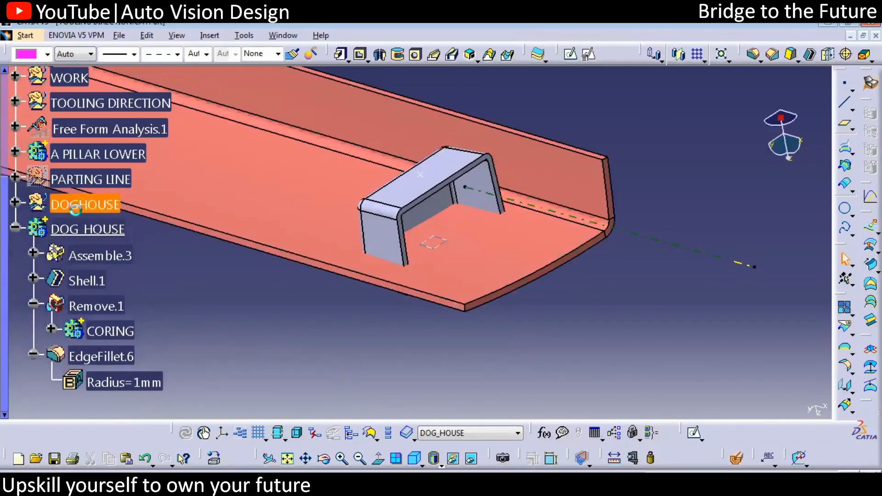
{"action": "key", "text": "Escape"}
- Locate the A PILLAR LOWER panel's feature in the tree and open the parents and children of CloseSurface.3
{"action": "left_click", "coordinate": [498, 249]}
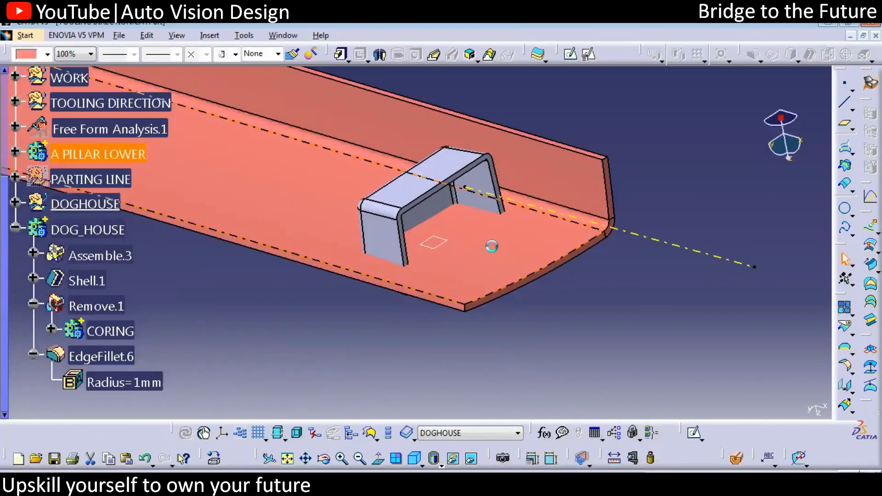
{"action": "right_click", "coordinate": [492, 250]}
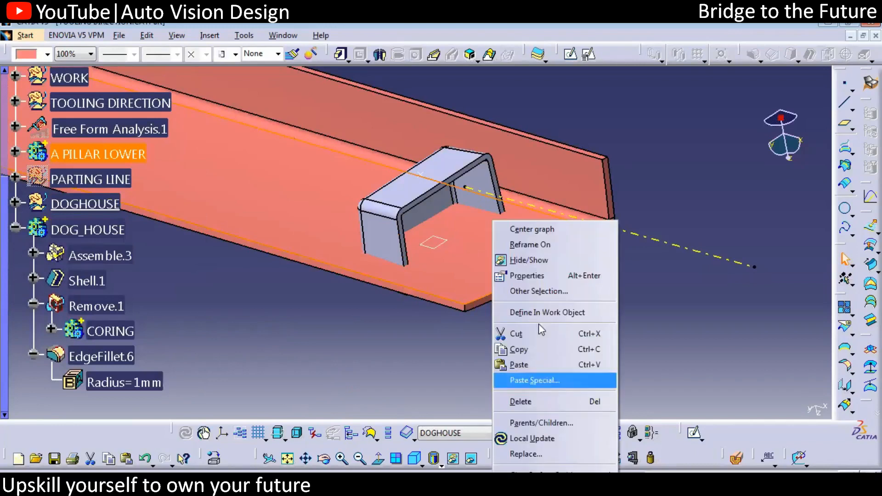
{"action": "left_click", "coordinate": [532, 229]}
{"action": "right_click", "coordinate": [147, 246]}
{"action": "left_click", "coordinate": [191, 421]}
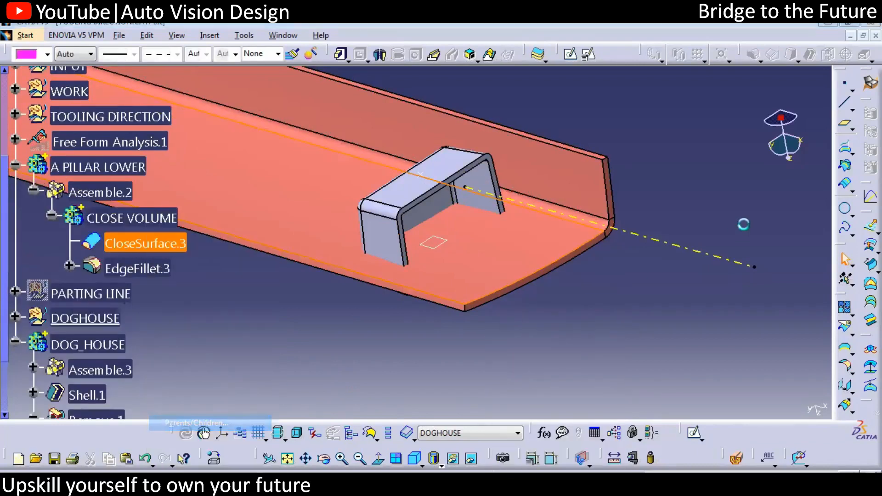
- Show the parent surface FINAL CLOSE VOLUME, hide CloseSurface.3, and close the Parents and Children window
{"action": "right_click", "coordinate": [96, 161]}
{"action": "right_click", "coordinate": [97, 160]}
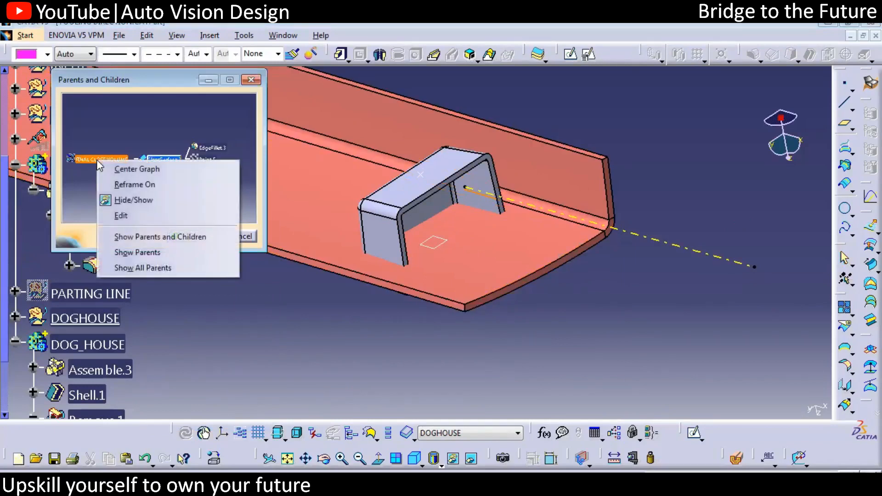
{"action": "left_click", "coordinate": [120, 199]}
{"action": "right_click", "coordinate": [161, 155]}
{"action": "left_click", "coordinate": [156, 158]}
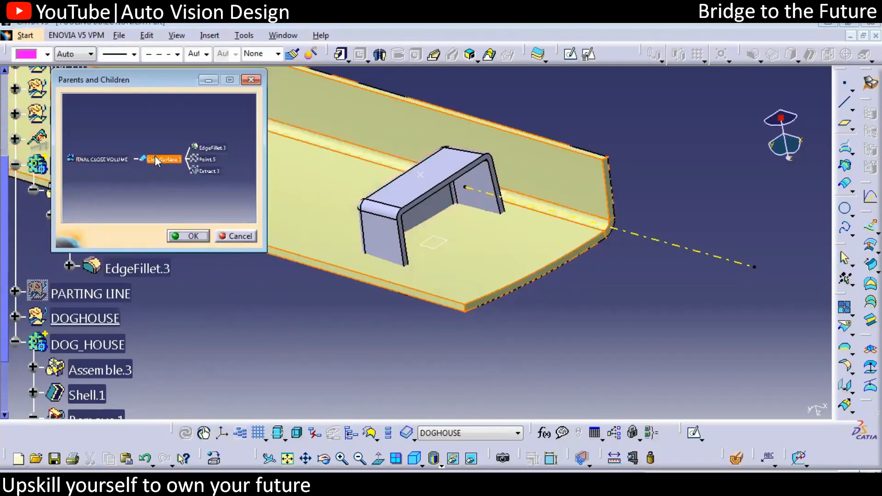
{"action": "right_click", "coordinate": [155, 157]}
{"action": "left_click", "coordinate": [192, 197]}
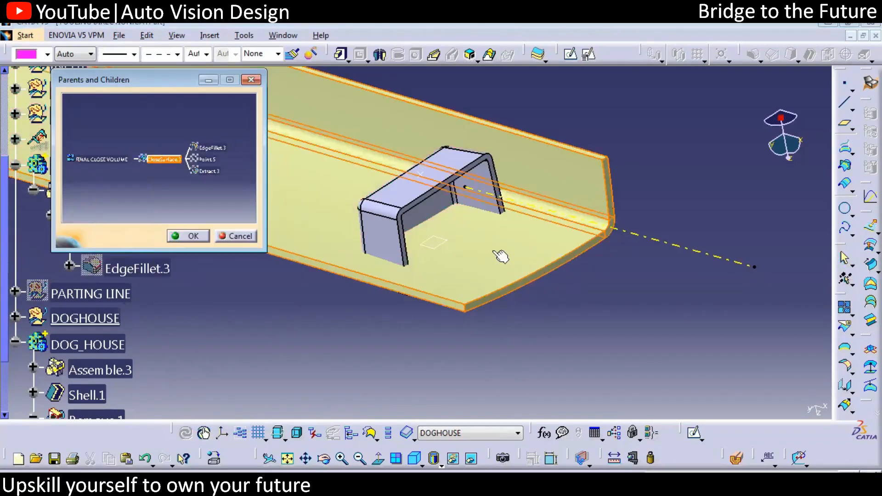
{"action": "left_click", "coordinate": [240, 236]}
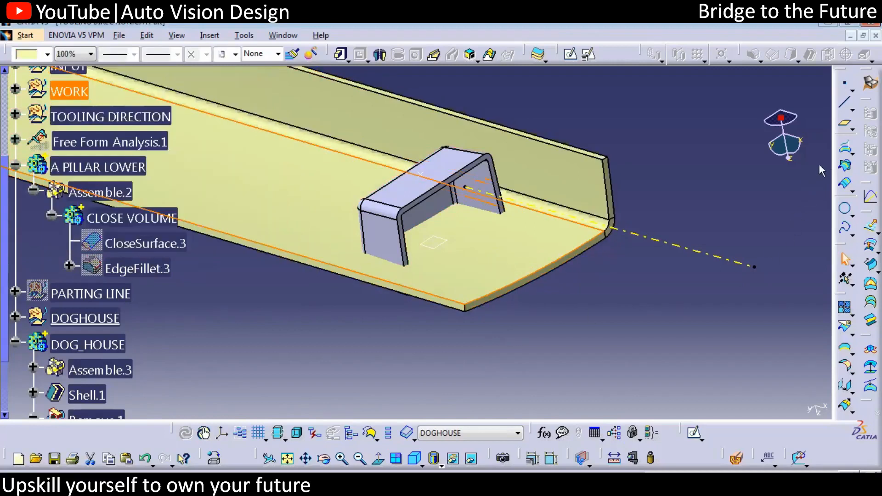
- Use Quick Select on the closed-volume surface to find its source Offset.1 and show that offset surface
{"action": "left_click", "coordinate": [843, 279]}
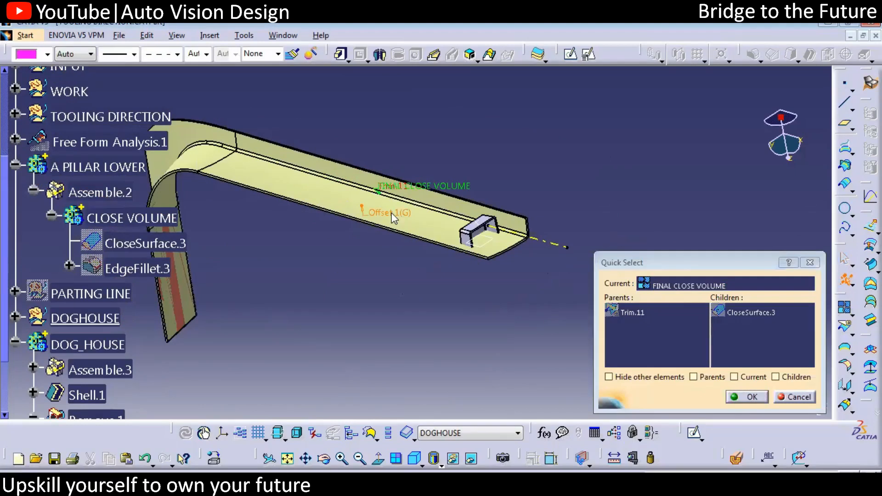
{"action": "left_click", "coordinate": [393, 218]}
{"action": "right_click", "coordinate": [140, 246]}
{"action": "left_click", "coordinate": [143, 245]}
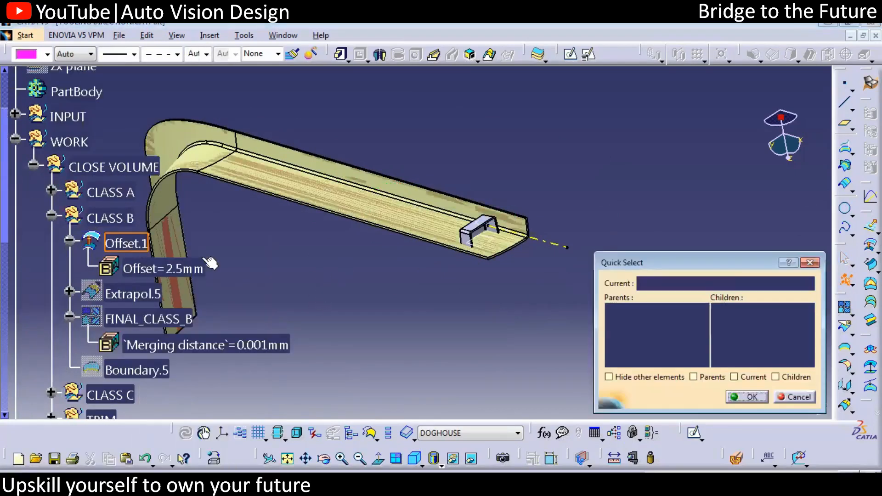
{"action": "left_click", "coordinate": [748, 396]}
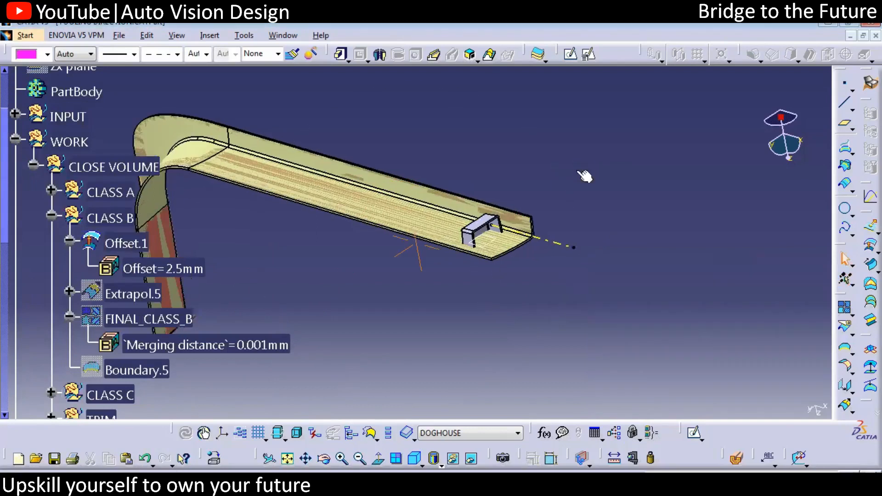
- Hide the remaining pillar geometry, leaving only the Offset.1 surface shown with the doghouse
{"action": "left_click", "coordinate": [600, 286]}
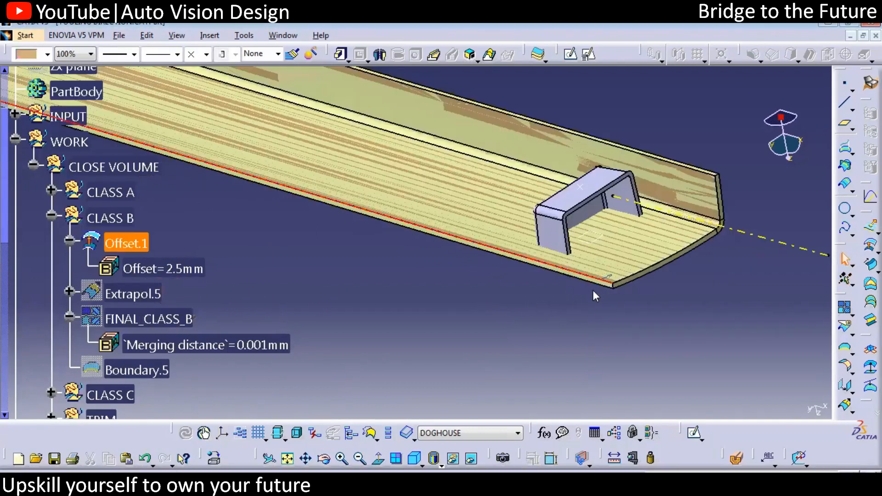
{"action": "left_click", "coordinate": [593, 291]}
{"action": "middle_click", "coordinate": [565, 260]}
{"action": "middle_click_drag", "start_coordinate": [531, 246], "coordinate": [519, 225]}
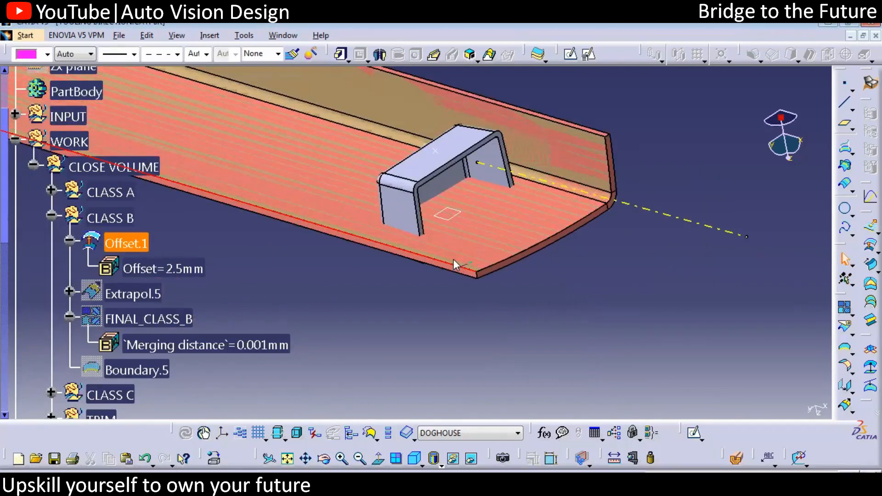
{"action": "left_click", "coordinate": [452, 260]}
{"action": "left_click", "coordinate": [437, 265]}
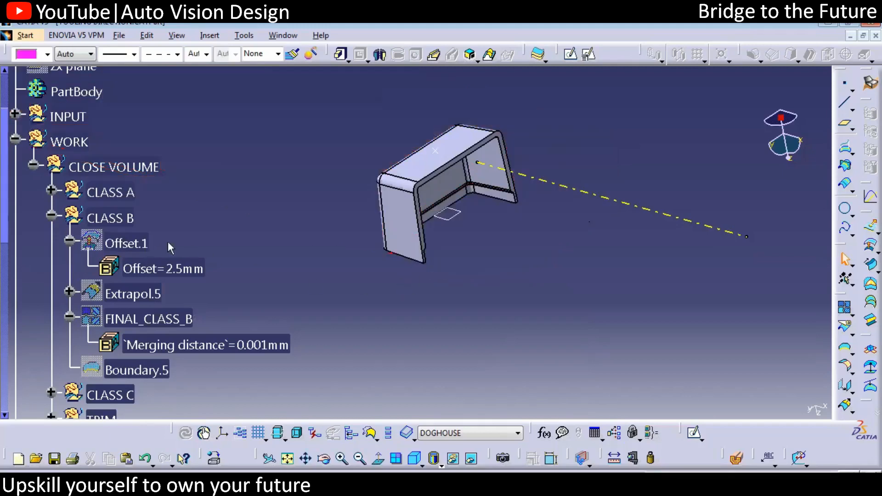
{"action": "left_click", "coordinate": [142, 249]}
{"action": "key", "text": "space"}
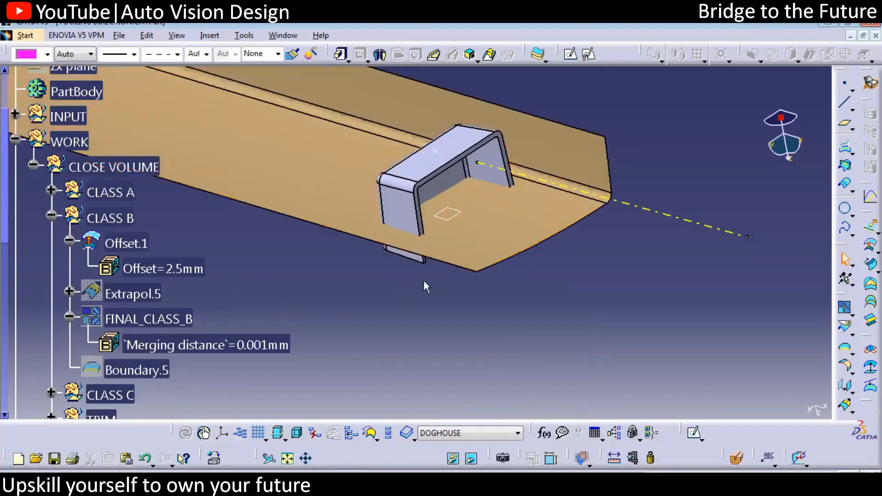
- Extract the flat base face of Offset.1 with No propagation, and hide Offset.1
{"action": "left_click", "coordinate": [502, 226]}
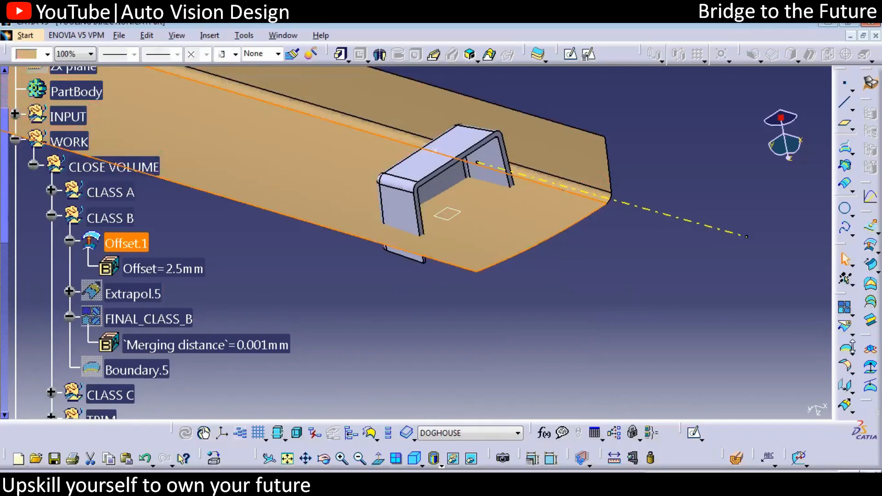
{"action": "left_click", "coordinate": [848, 352]}
{"action": "left_click", "coordinate": [850, 359]}
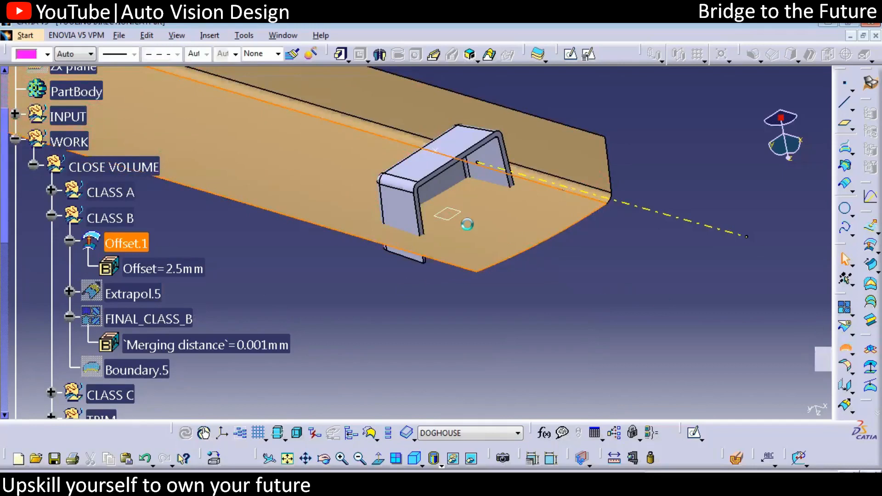
{"action": "left_click", "coordinate": [738, 83]}
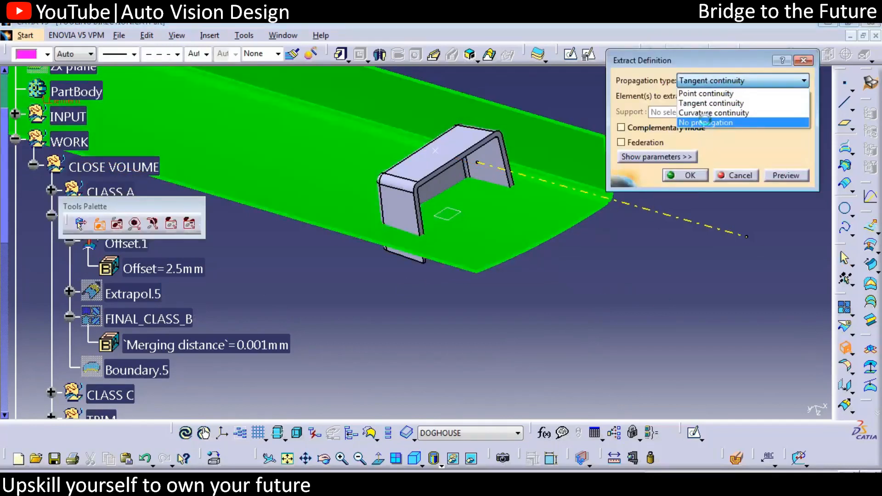
{"action": "left_click", "coordinate": [704, 122]}
{"action": "left_click", "coordinate": [685, 175]}
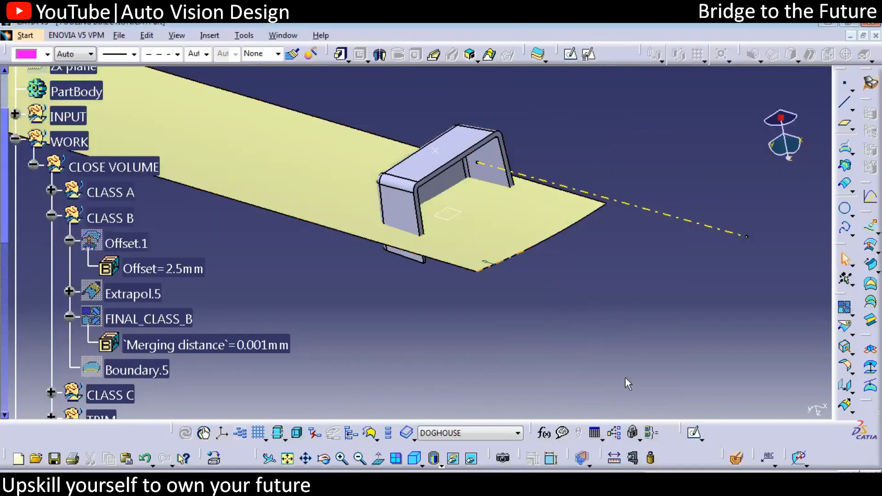
- Locate the extracted base surface in the tree and offset it by 5 mm towards the doghouse's top face
{"action": "right_click", "coordinate": [479, 209]}
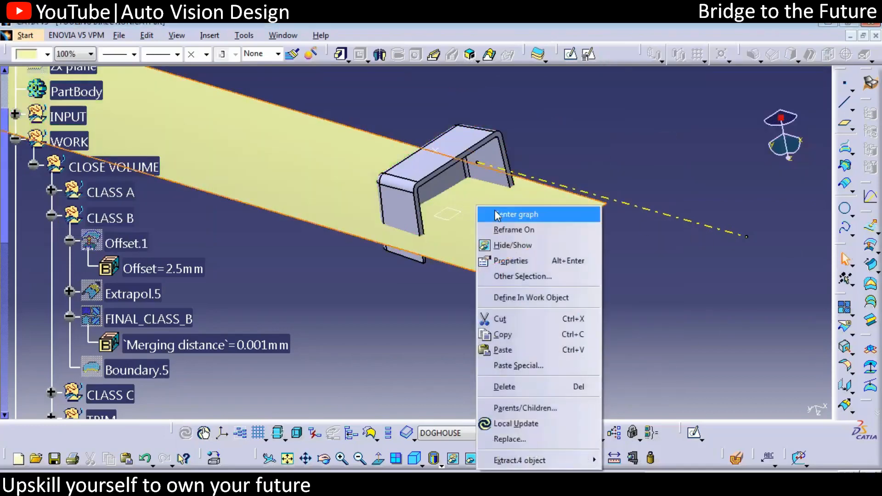
{"action": "left_click", "coordinate": [496, 215]}
{"action": "left_click", "coordinate": [516, 280]}
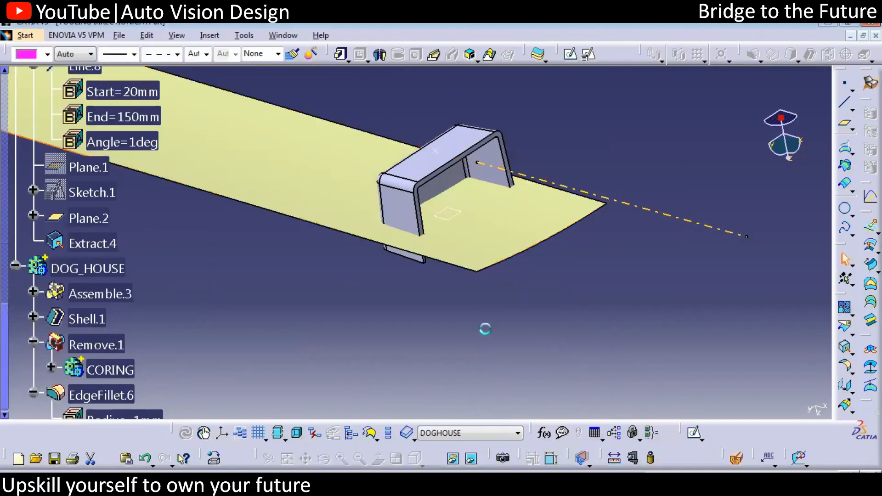
{"action": "middle_click_drag", "start_coordinate": [518, 312], "coordinate": [537, 258]}
{"action": "left_click", "coordinate": [537, 259]}
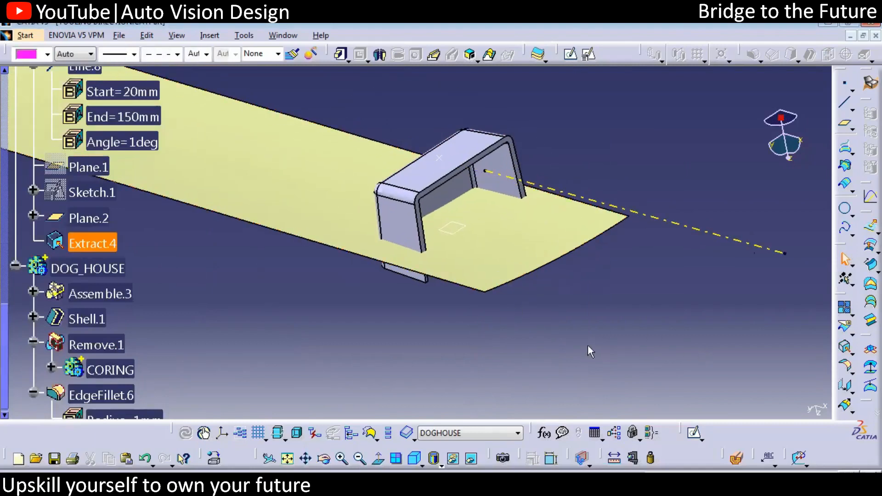
{"action": "left_click", "coordinate": [661, 299]}
{"action": "left_click", "coordinate": [871, 245]}
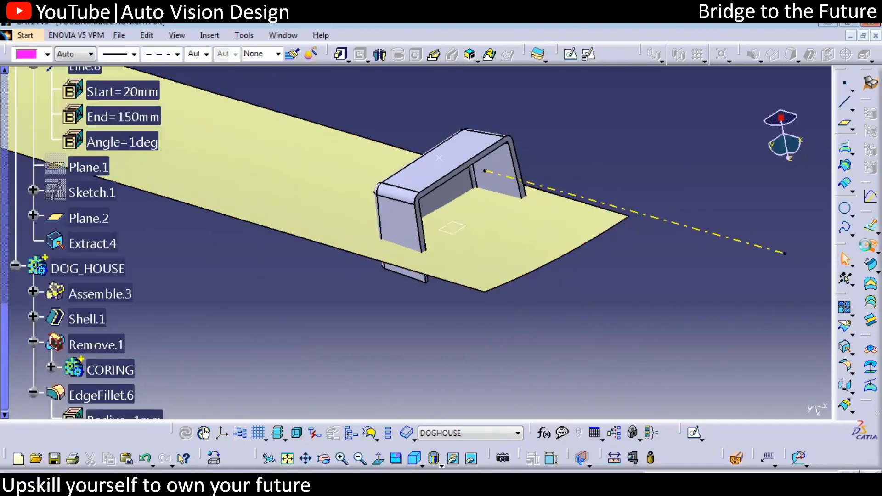
{"action": "left_click", "coordinate": [508, 262]}
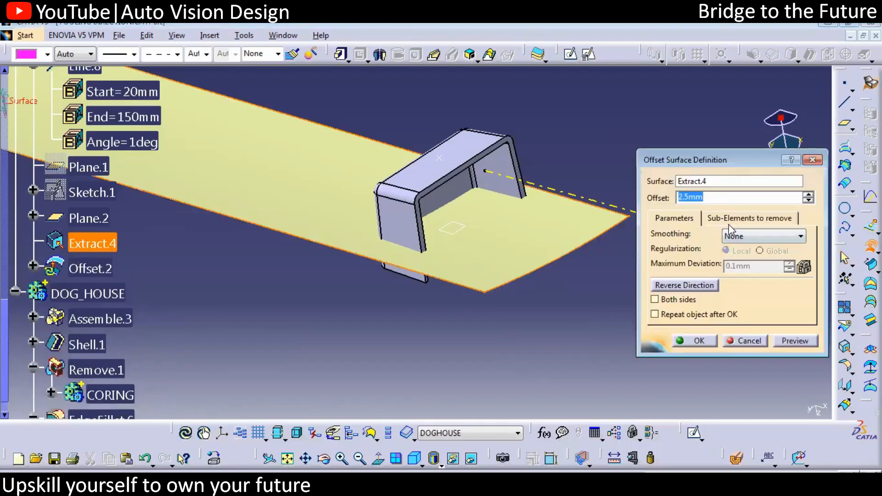
{"action": "type", "text": "5"}
{"action": "left_click", "coordinate": [806, 339]}
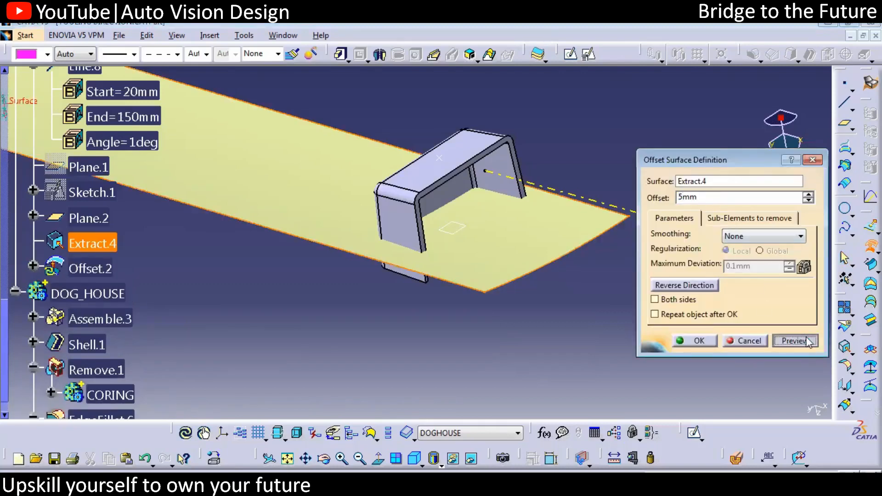
{"action": "left_click", "coordinate": [696, 341]}
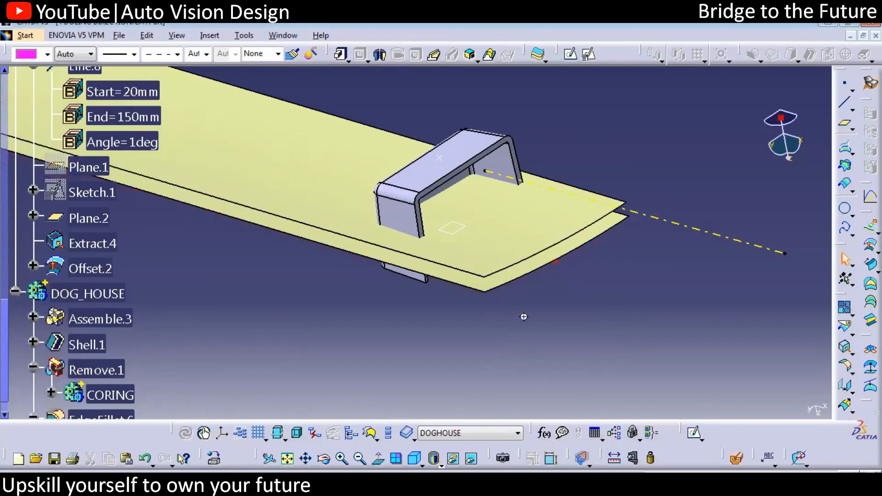
- Hide the extracted base surface Extract.4, leaving the 5 mm offset surface shown with the doghouse
{"action": "middle_click_drag", "start_coordinate": [524, 317], "coordinate": [523, 303], "text": "ctrl"}
{"action": "right_click", "coordinate": [499, 309]}
{"action": "left_click", "coordinate": [533, 83]}
{"action": "right_click", "coordinate": [519, 140]}
{"action": "left_click", "coordinate": [549, 143]}
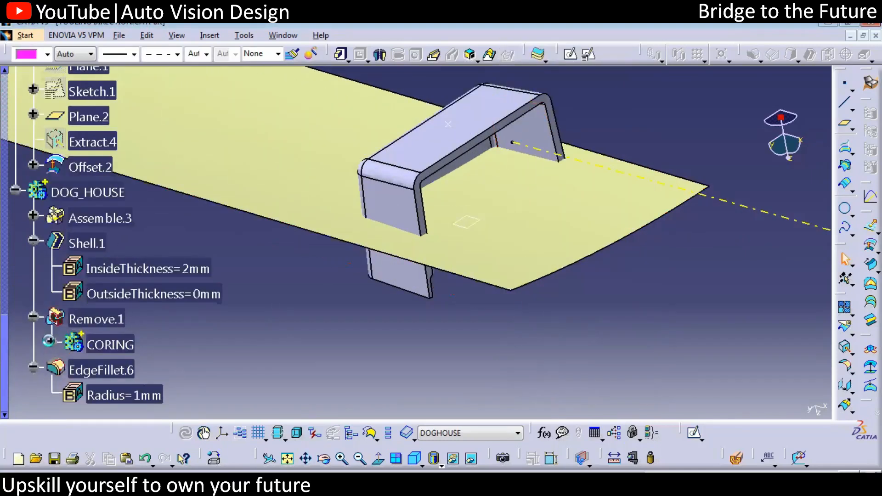
- Edit Split.1 in the CORING body to use the 5 mm offset surface as its splitting element, and hide that surface
{"action": "left_click", "coordinate": [48, 341]}
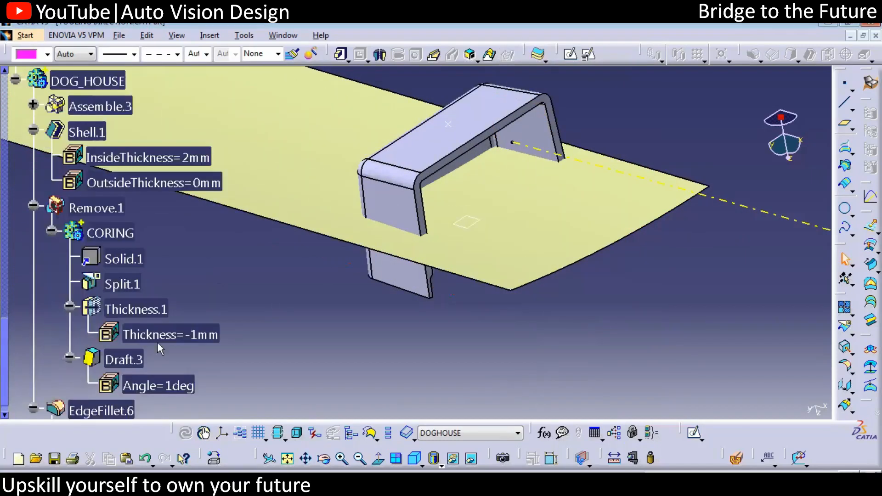
{"action": "left_click", "coordinate": [119, 260]}
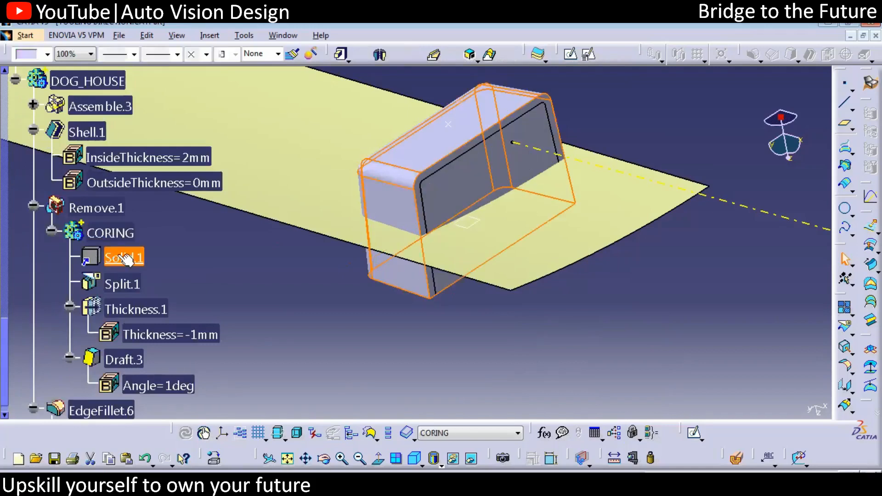
{"action": "double_click", "coordinate": [123, 284]}
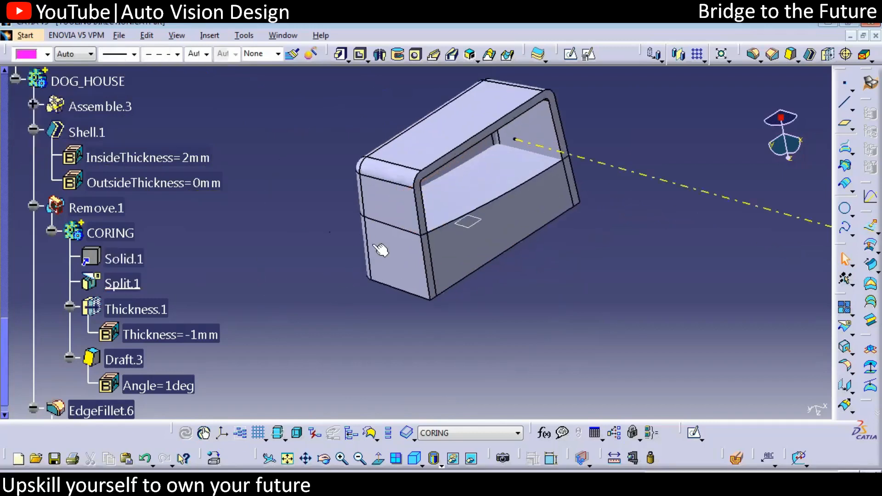
- Update the coring removal in the doghouse, make DOG_HOUSE the in-work object and collapse its Remove.1 and Shell.1 branches
{"action": "left_click", "coordinate": [106, 234]}
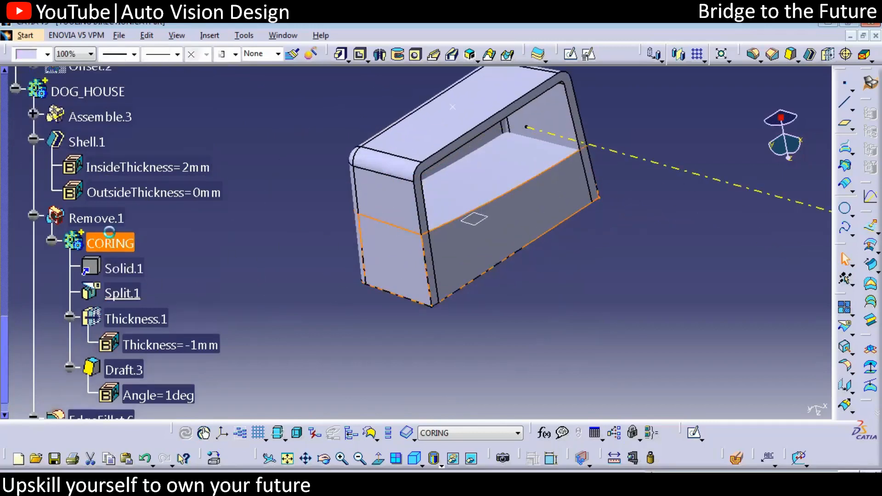
{"action": "right_click", "coordinate": [109, 224]}
{"action": "left_click", "coordinate": [151, 311]}
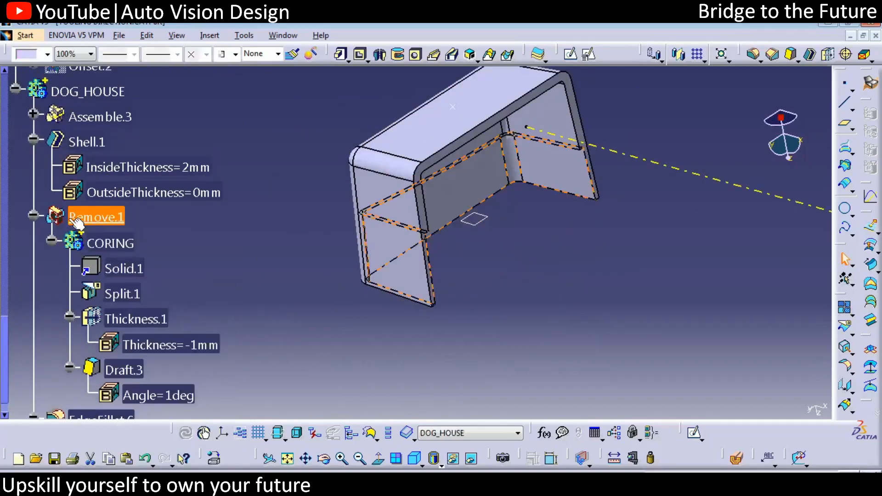
{"action": "left_click", "coordinate": [31, 215]}
{"action": "right_click", "coordinate": [92, 94]}
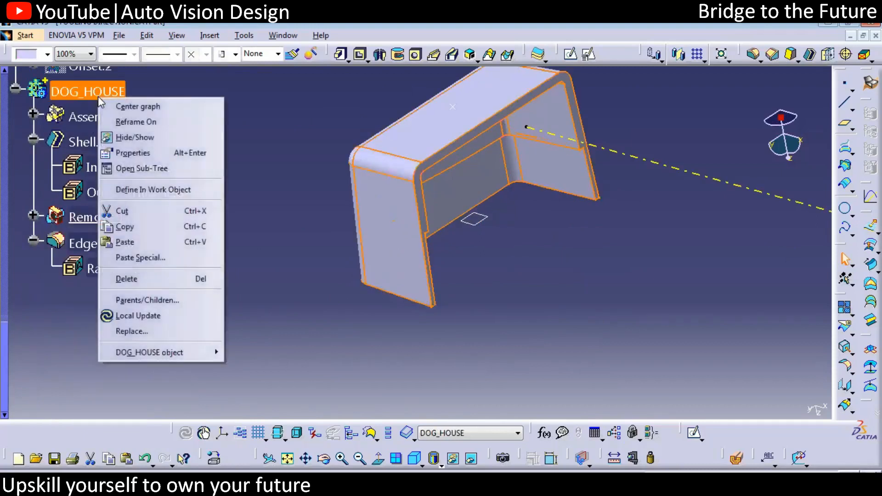
{"action": "left_click", "coordinate": [90, 92]}
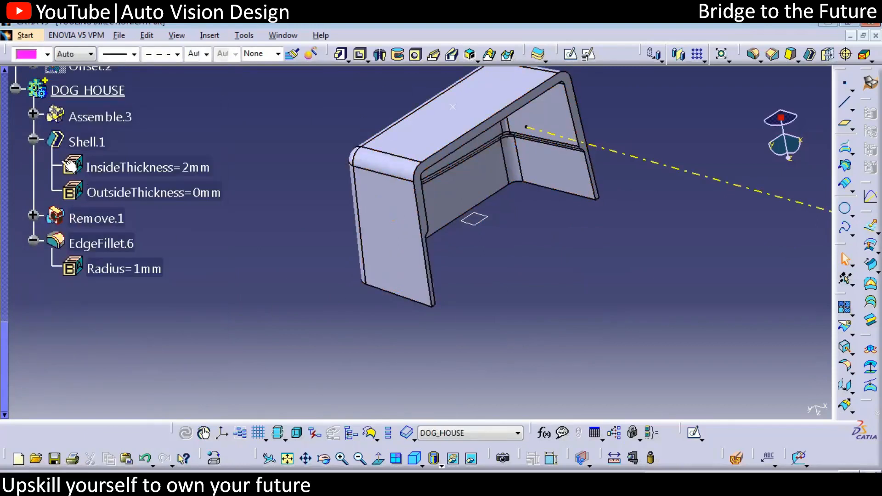
{"action": "left_click", "coordinate": [34, 138]}
- Show the A PILLAR LOWER body together with the doghouse and inspect the doghouse on the panel
{"action": "mouse_move", "coordinate": [385, 324]}
{"action": "middle_mouse_down"}
{"action": "mouse_move", "coordinate": [352, 294]}
{"action": "mouse_move", "coordinate": [390, 323]}
{"action": "middle_mouse_up"}
{"action": "left_click", "coordinate": [255, 302]}
{"action": "left_click_drag", "start_coordinate": [4, 363], "coordinate": [48, 237]}
{"action": "right_click", "coordinate": [130, 273]}
{"action": "left_click", "coordinate": [161, 260]}
{"action": "left_click", "coordinate": [337, 324]}
{"action": "left_click", "coordinate": [96, 223]}
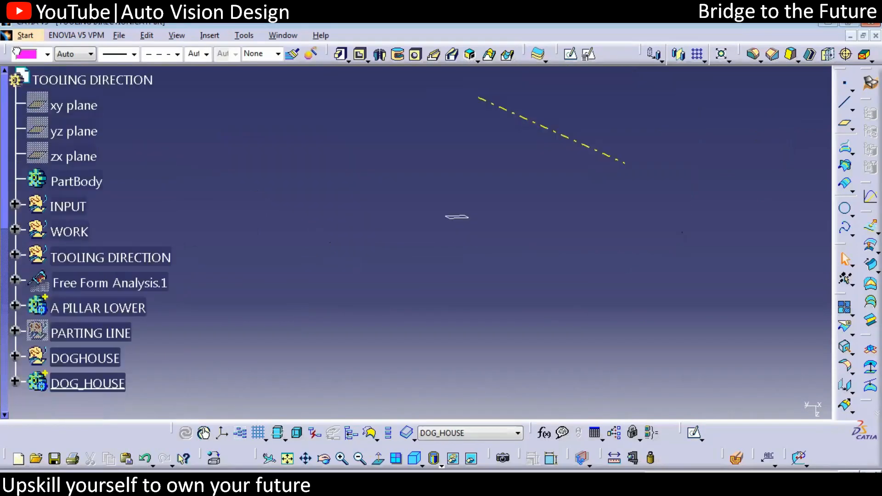
{"action": "middle_click_drag", "start_coordinate": [358, 276], "coordinate": [505, 366]}
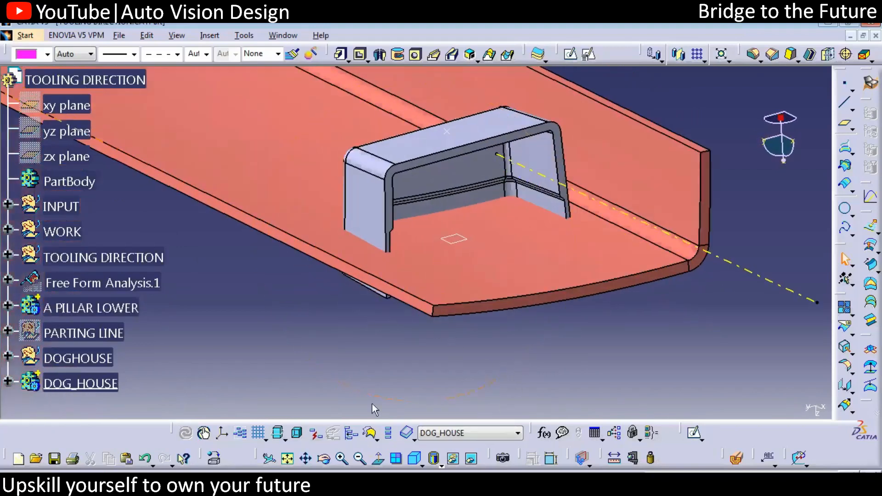
{"action": "middle_click_drag", "start_coordinate": [459, 270], "coordinate": [399, 299]}
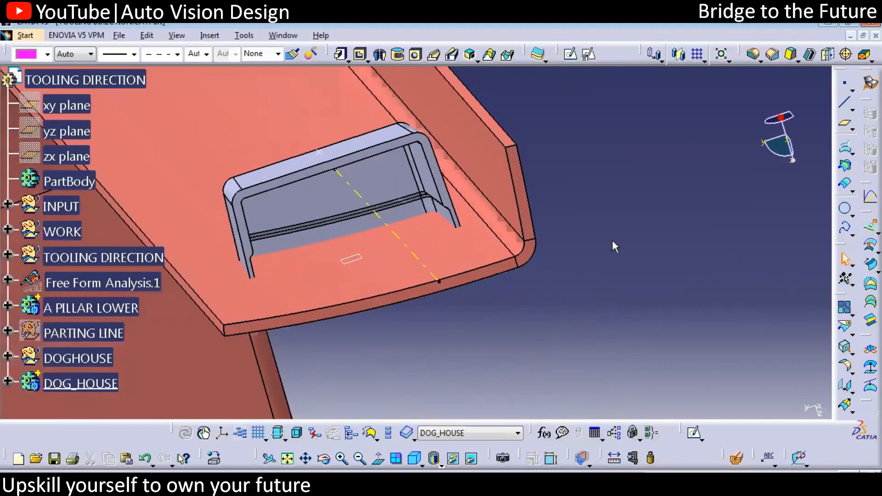
- Start a Measure Between with both selection modes set to Surface only
{"action": "left_click", "coordinate": [614, 459]}
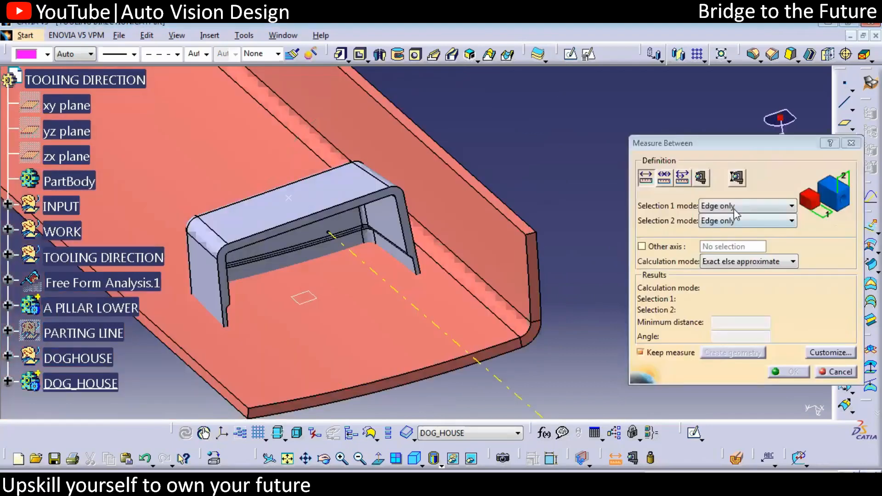
{"action": "left_click", "coordinate": [735, 206]}
{"action": "left_click", "coordinate": [726, 277]}
{"action": "left_click", "coordinate": [740, 220]}
{"action": "left_click", "coordinate": [736, 293]}
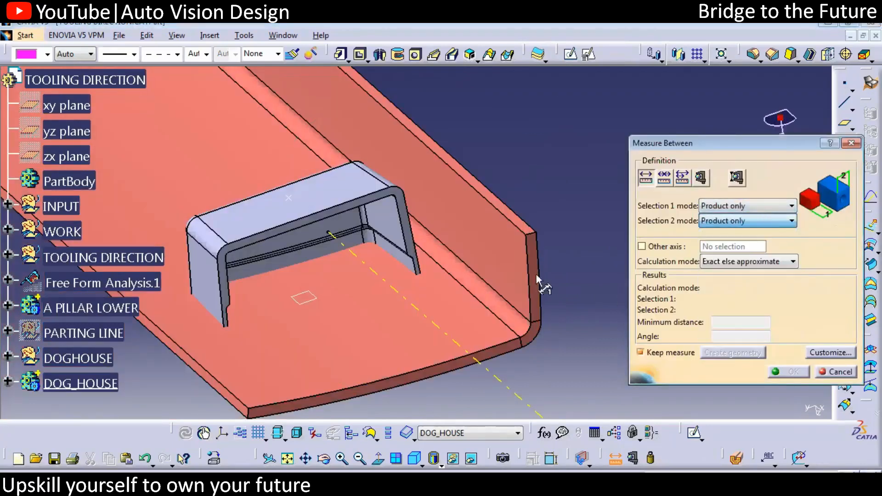
{"action": "left_click", "coordinate": [746, 206]}
{"action": "left_click", "coordinate": [723, 274]}
{"action": "left_click", "coordinate": [744, 221]}
{"action": "left_click", "coordinate": [723, 271]}
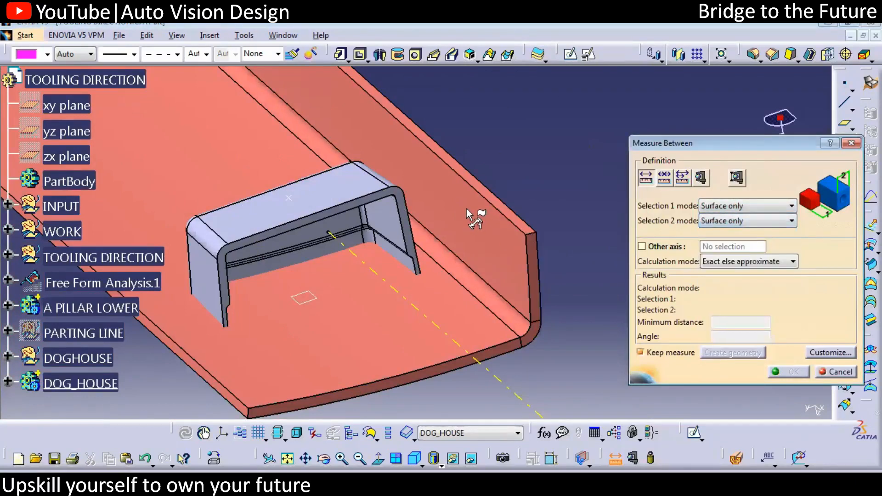
- Measure the minimum distance between the doghouse's outer side wall and the facing pillar flange, and keep the measurement
{"action": "middle_click_drag", "start_coordinate": [500, 223], "coordinate": [420, 224]}
{"action": "left_click", "coordinate": [421, 226]}
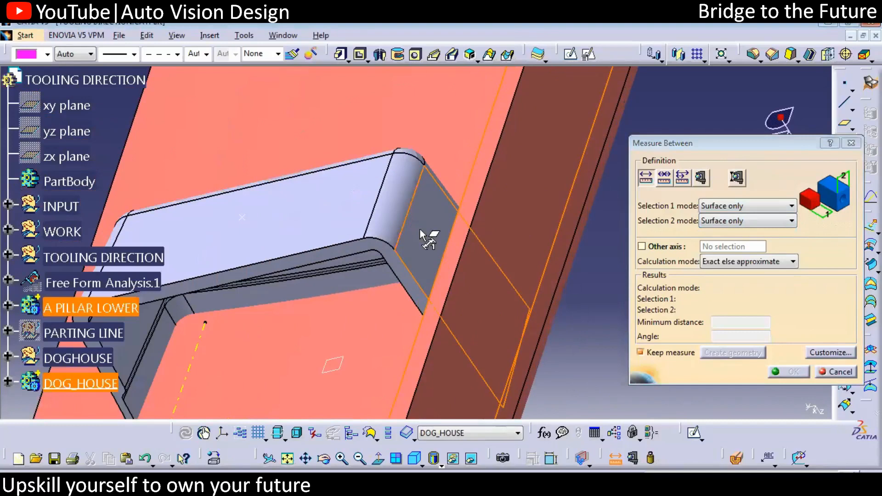
{"action": "left_click", "coordinate": [461, 276]}
{"action": "middle_click_drag", "start_coordinate": [462, 276], "coordinate": [437, 295]}
{"action": "left_click_drag", "start_coordinate": [405, 288], "coordinate": [522, 203]}
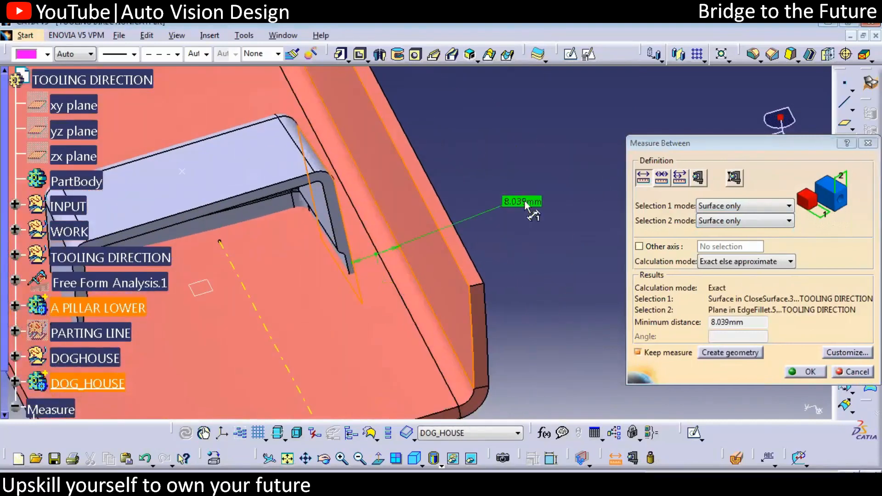
{"action": "left_click", "coordinate": [806, 372]}
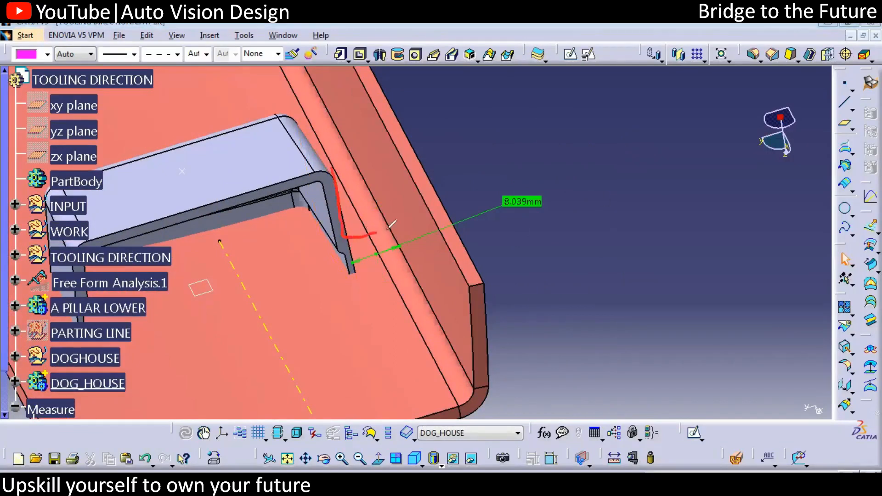
{"action": "left_click_drag", "start_coordinate": [391, 228], "coordinate": [392, 152]}
{"action": "left_click_drag", "start_coordinate": [401, 199], "coordinate": [464, 192]}
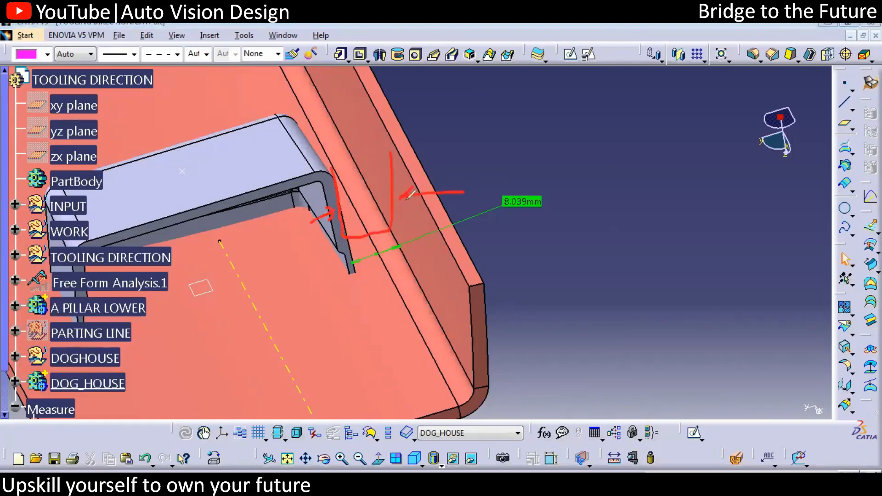
{"action": "left_click_drag", "start_coordinate": [330, 165], "coordinate": [274, 175]}
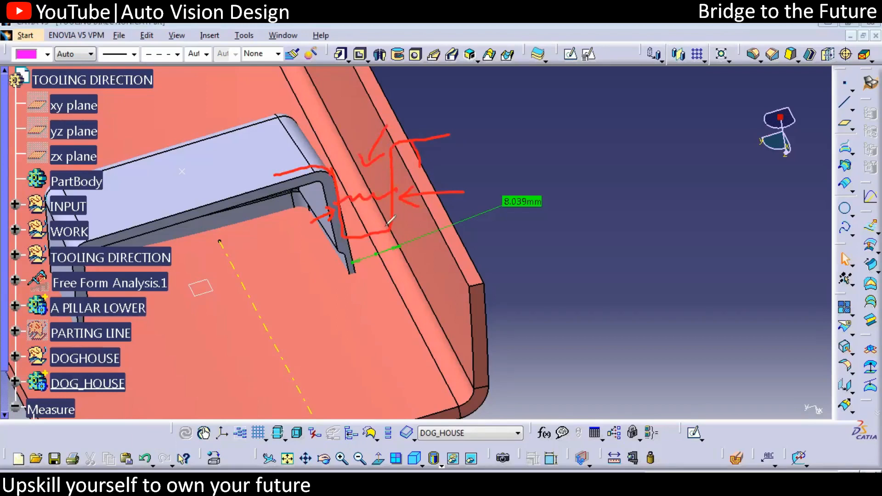
{"action": "mouse_move", "coordinate": [469, 155]}
{"action": "left_mouse_down"}
{"action": "mouse_move", "coordinate": [447, 132]}
{"action": "mouse_move", "coordinate": [510, 159]}
{"action": "left_mouse_up"}
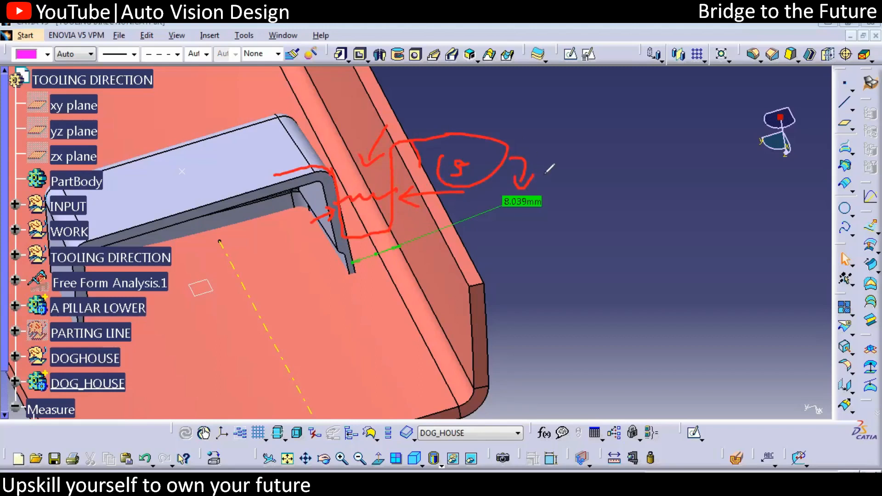
{"action": "key", "text": "Escape"}
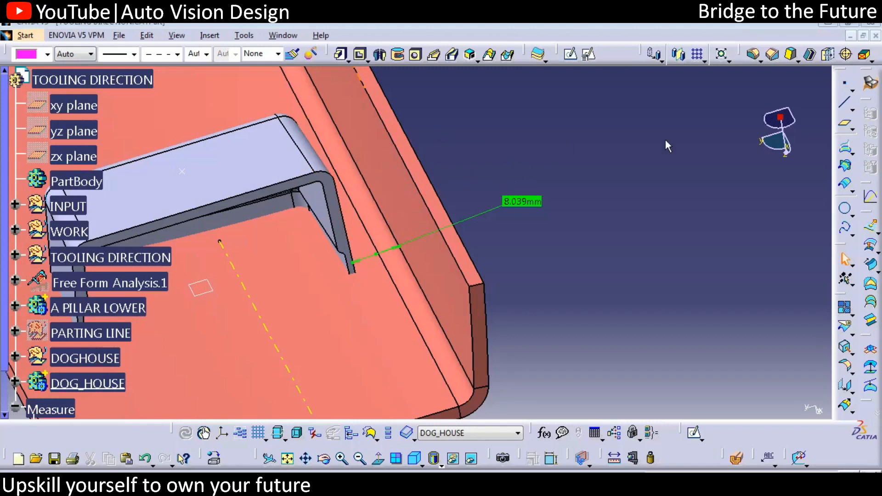
- Hide the distance measurement between the doghouse and the flange
{"action": "left_click", "coordinate": [276, 182]}
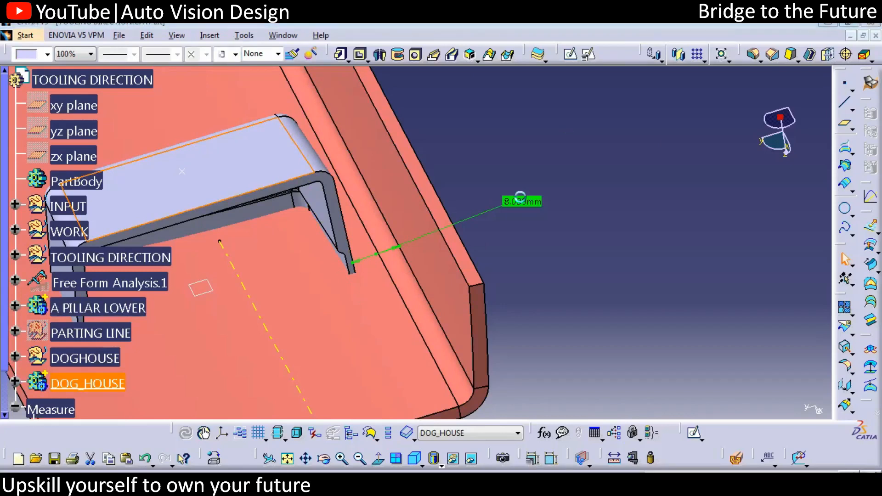
{"action": "right_click", "coordinate": [522, 197]}
{"action": "middle_click_drag", "start_coordinate": [441, 260], "coordinate": [601, 290]}
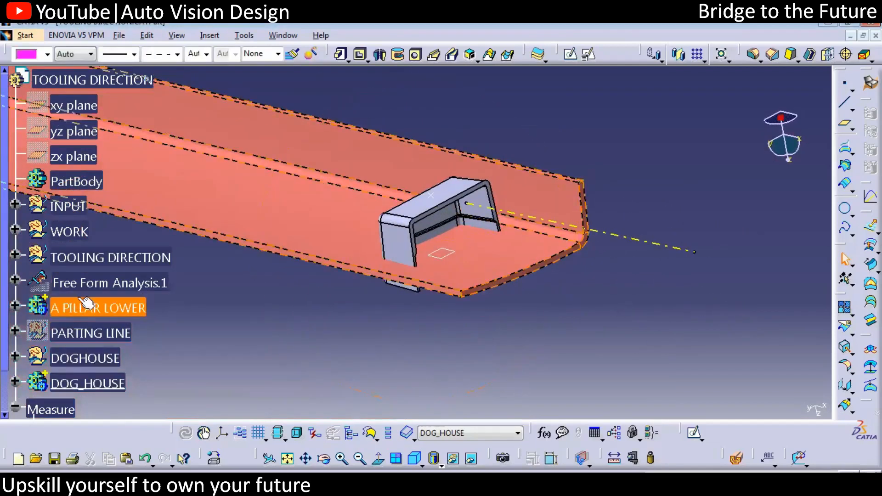
{"action": "middle_click_drag", "start_coordinate": [374, 283], "coordinate": [534, 266]}
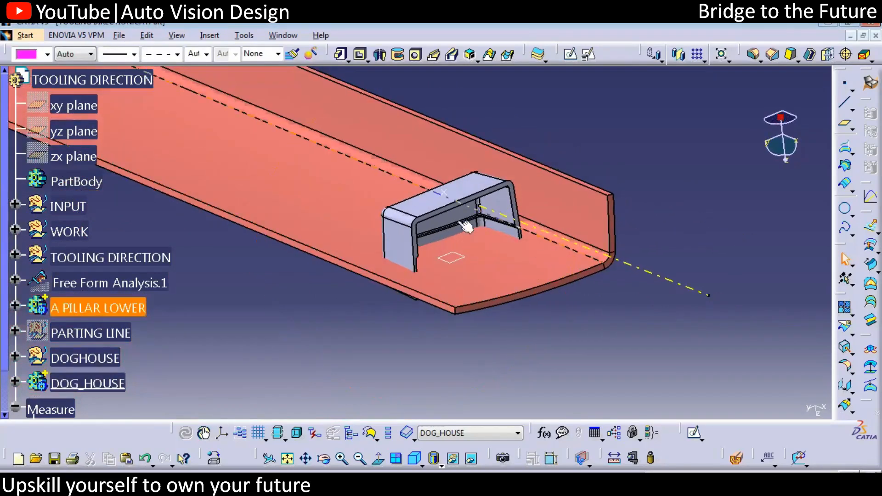
- Add the DOG_HOUSE body to the A PILLAR LOWER body with a Boolean Add after Assemble.2
{"action": "left_click", "coordinate": [117, 386]}
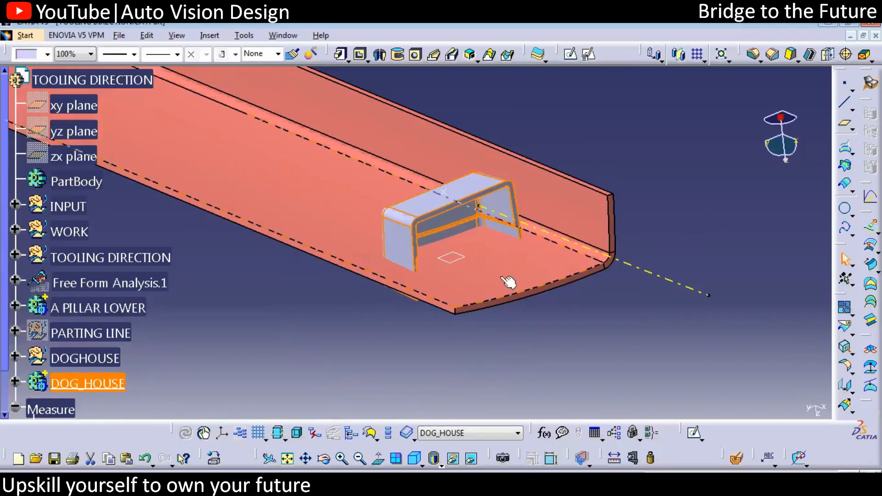
{"action": "left_click", "coordinate": [111, 386]}
{"action": "right_click", "coordinate": [110, 388]}
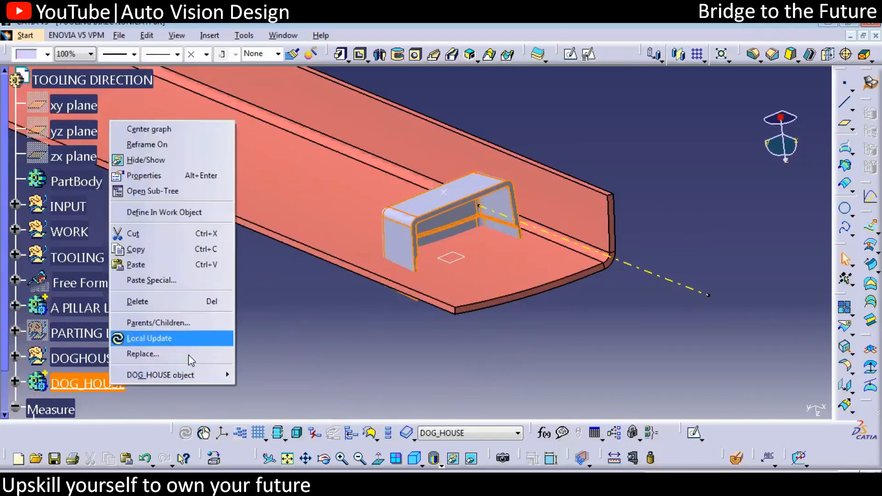
{"action": "mouse_move", "coordinate": [196, 381]}
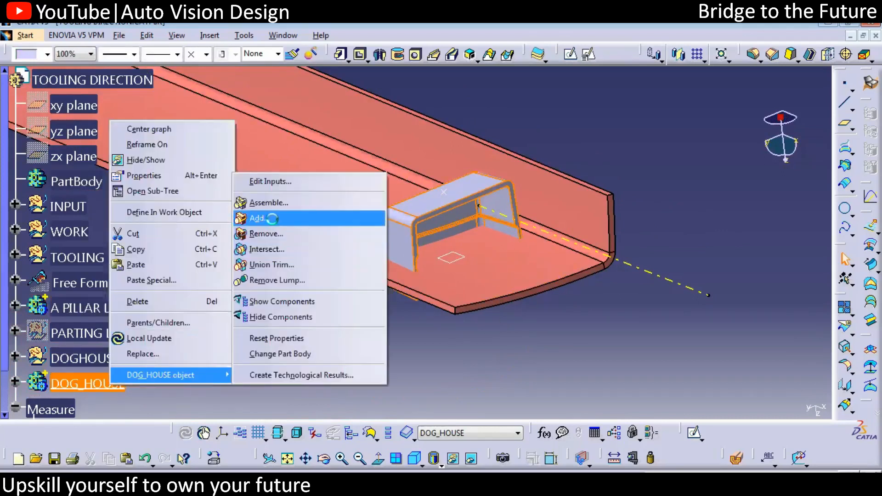
{"action": "left_click", "coordinate": [260, 218]}
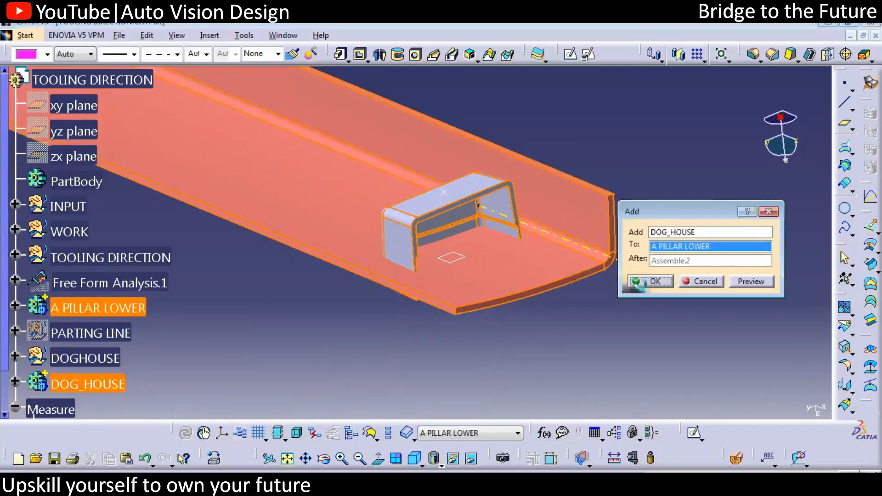
{"action": "left_click", "coordinate": [649, 281]}
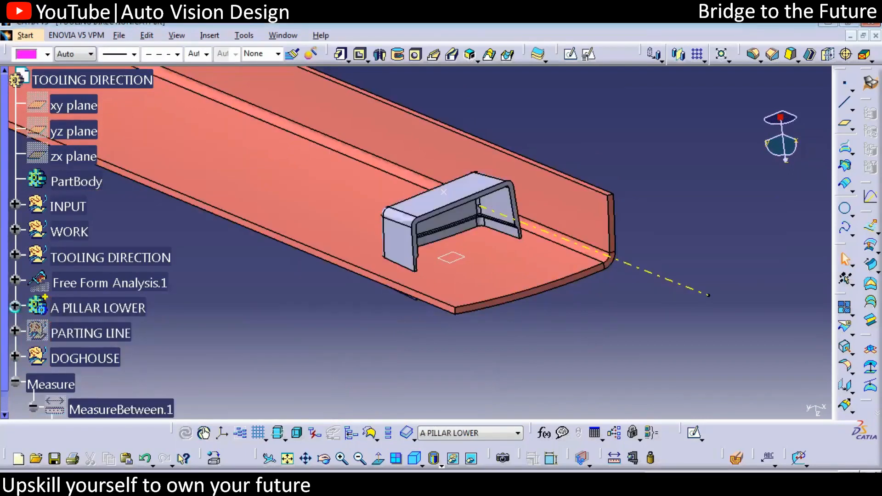
- Change Add.1 in A PILLAR LOWER to a Union Trim, keeping the doghouse's top face
{"action": "left_click", "coordinate": [15, 307]}
{"action": "left_click", "coordinate": [85, 358]}
{"action": "right_click", "coordinate": [85, 359]}
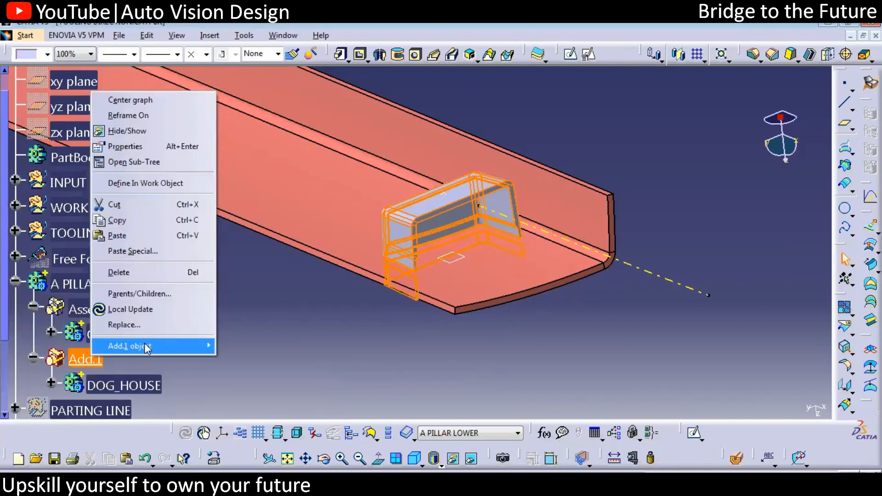
{"action": "mouse_move", "coordinate": [147, 349]}
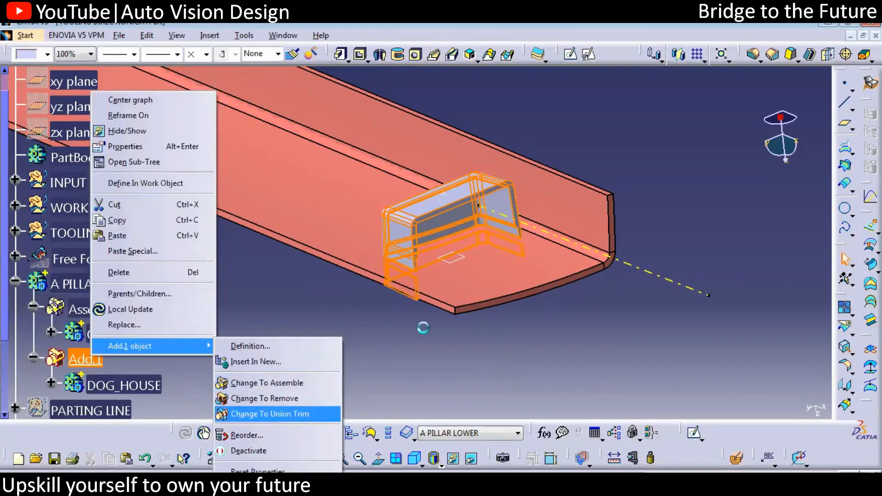
{"action": "left_click", "coordinate": [703, 339]}
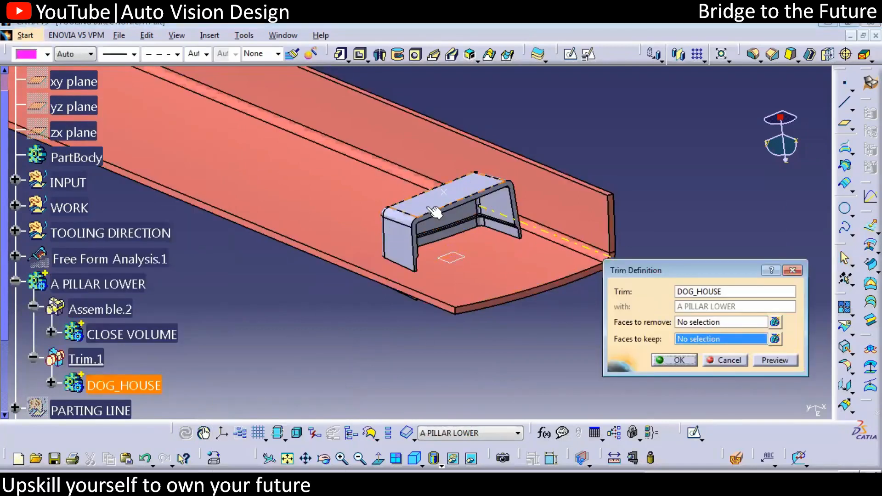
{"action": "left_click", "coordinate": [671, 360]}
{"action": "middle_click_drag", "start_coordinate": [492, 356], "coordinate": [363, 338]}
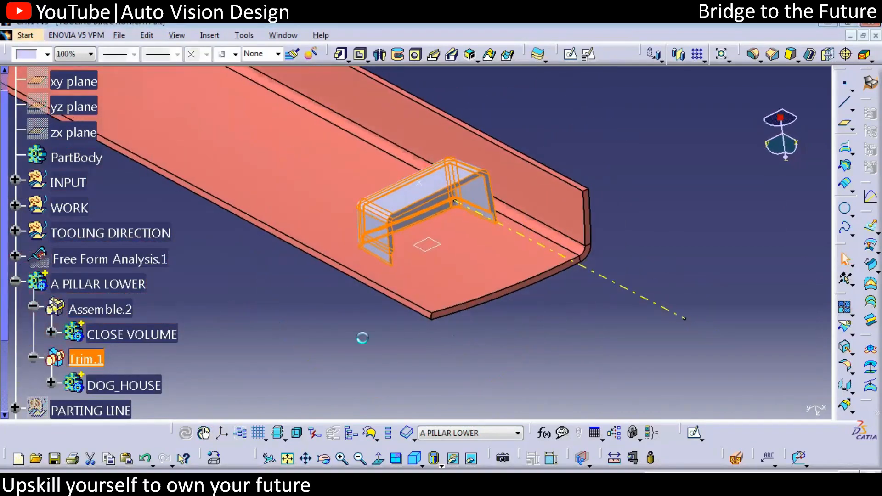
- Reopen Draft Analysis.1 and place the compass at the start of setting the draft direction along the doghouse's Line.8
{"action": "right_click", "coordinate": [96, 285]}
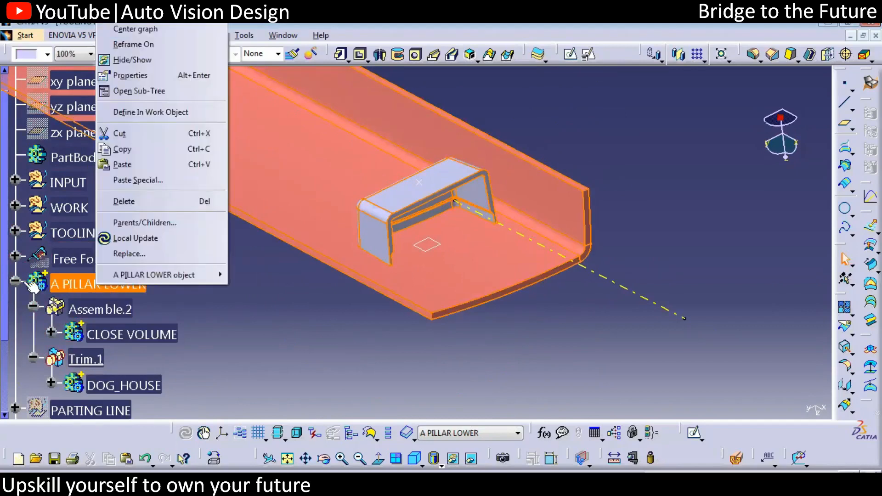
{"action": "left_click", "coordinate": [15, 256]}
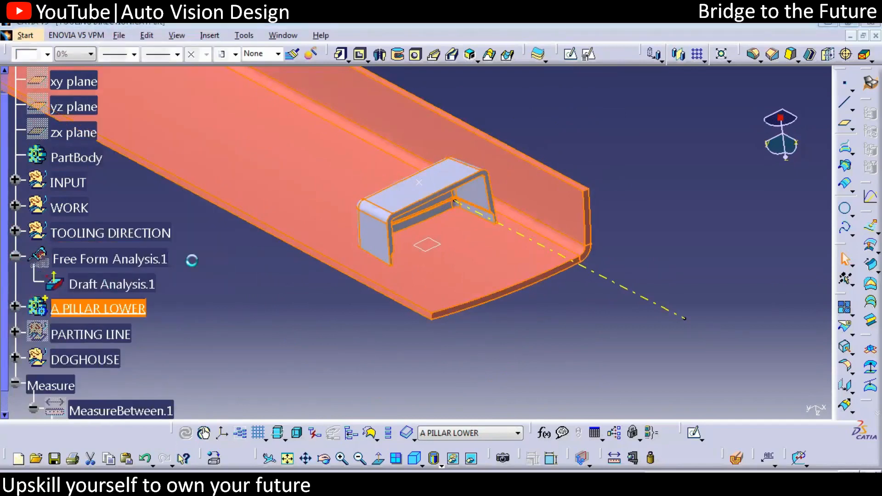
{"action": "left_click", "coordinate": [511, 298]}
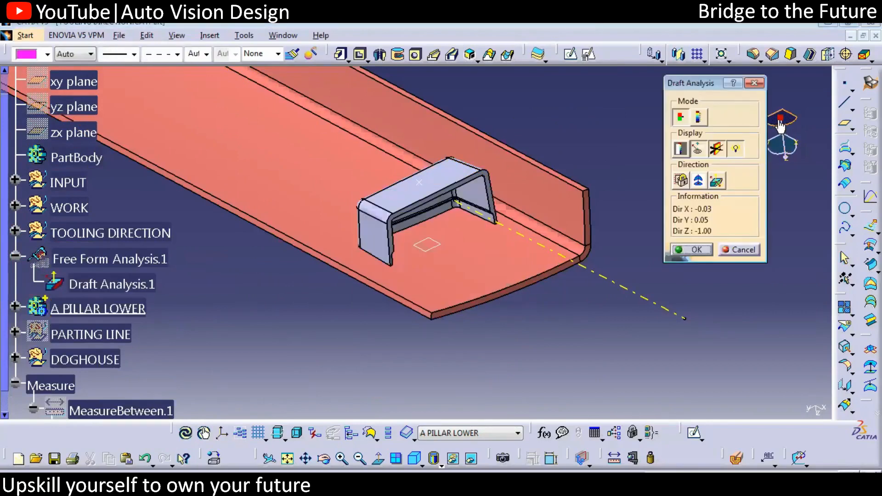
{"action": "left_click_drag", "start_coordinate": [778, 118], "coordinate": [602, 277]}
{"action": "middle_click_drag", "start_coordinate": [494, 301], "coordinate": [401, 290]}
- Customize the view mode to shading with the Material option so the draft colours can be displayed
{"action": "left_click", "coordinate": [441, 466]}
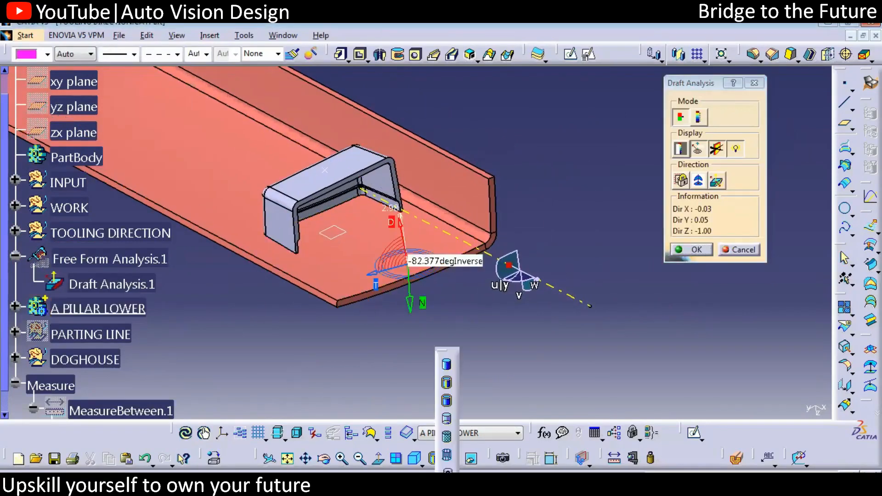
{"action": "left_click", "coordinate": [714, 180]}
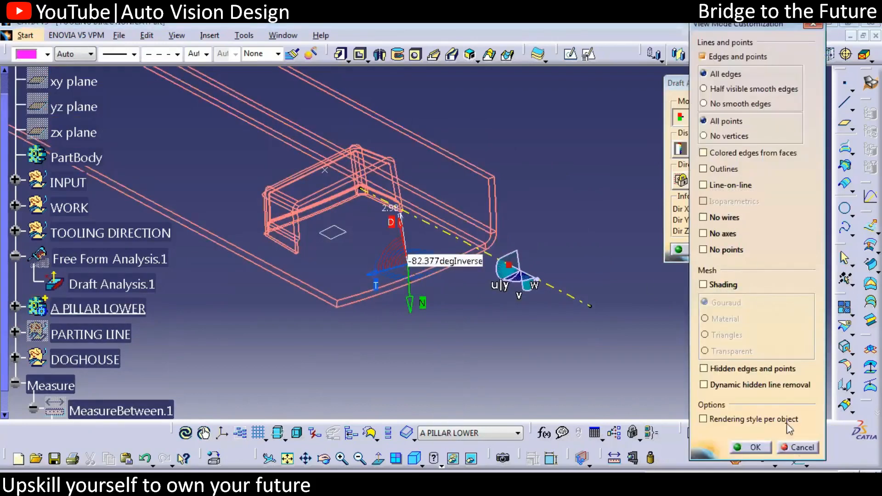
{"action": "left_click", "coordinate": [799, 447]}
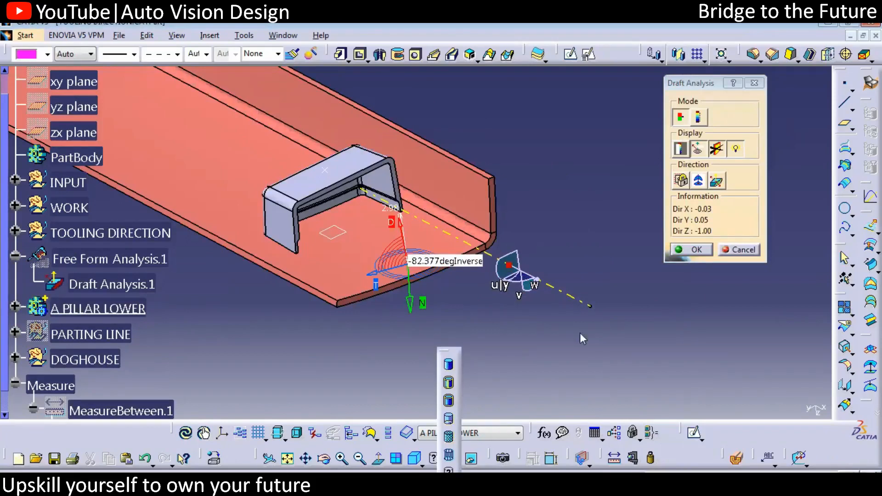
{"action": "left_click", "coordinate": [683, 250]}
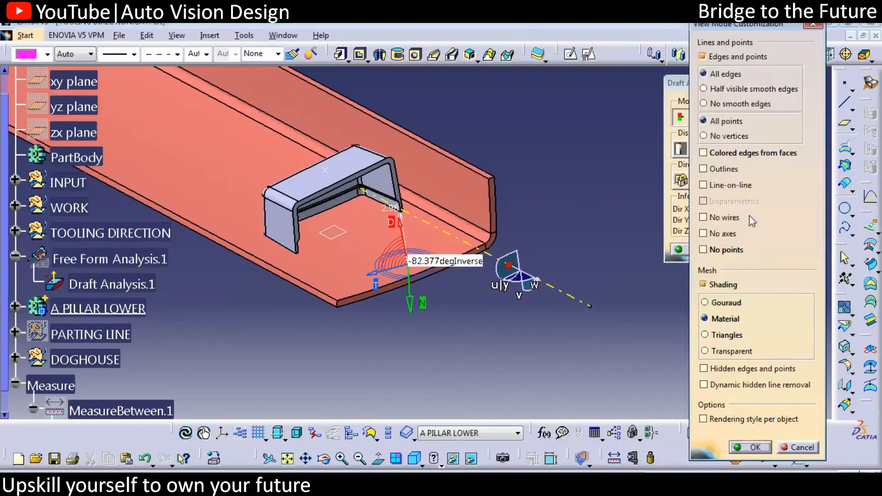
{"action": "left_click", "coordinate": [752, 447]}
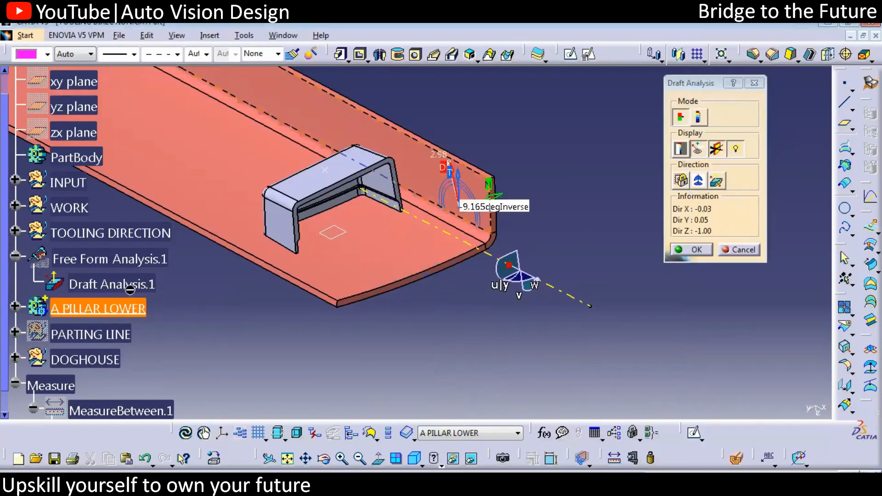
- Align the draft direction with Line.8 using the compass and inspect the draft on the doghouse walls and panel floor
{"action": "left_click", "coordinate": [698, 184]}
{"action": "left_click_drag", "start_coordinate": [509, 265], "coordinate": [530, 276]}
{"action": "middle_click_drag", "start_coordinate": [618, 209], "coordinate": [635, 159], "text": "ctrl"}
{"action": "middle_click_drag", "start_coordinate": [421, 263], "coordinate": [519, 164]}
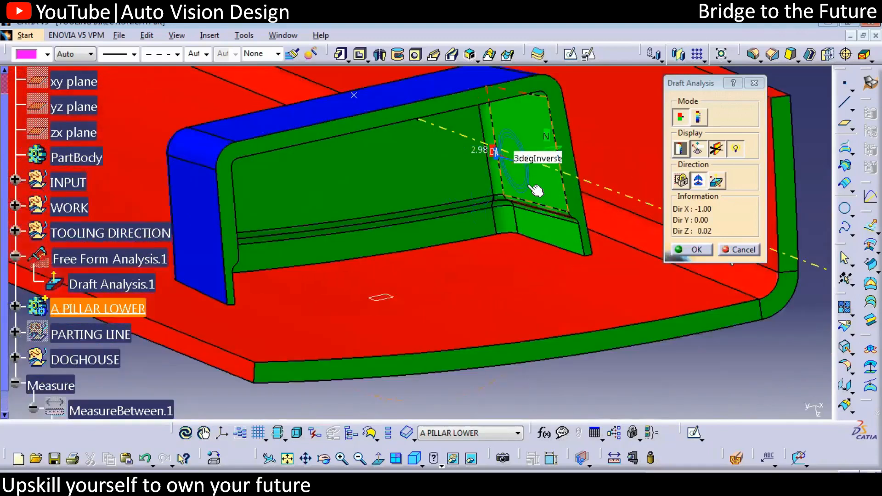
{"action": "middle_click_drag", "start_coordinate": [324, 188], "coordinate": [335, 207]}
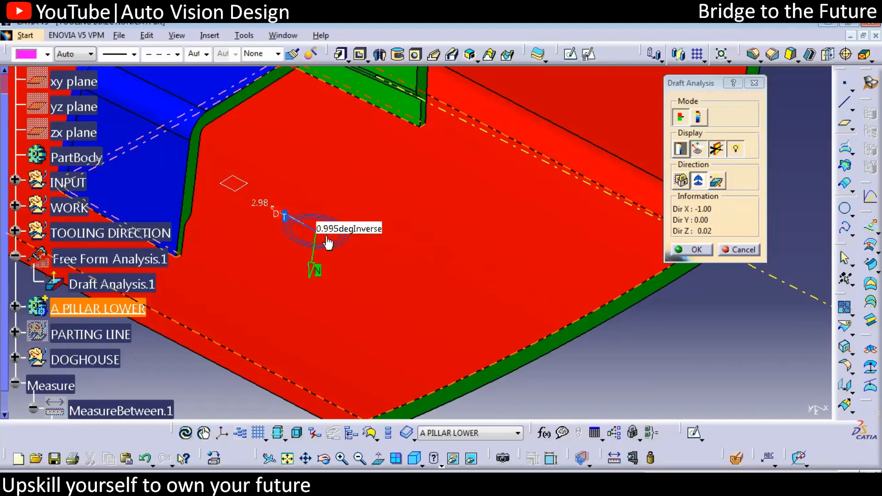
{"action": "middle_click_drag", "start_coordinate": [308, 292], "coordinate": [513, 179]}
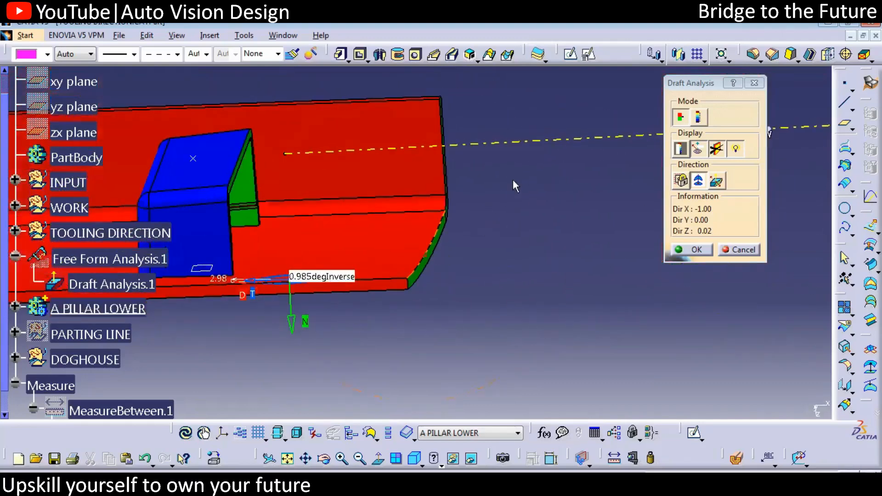
- Set the Angle parameter of Line.8 in the DOGHOUSE set to 1.5 deg
{"action": "left_click", "coordinate": [551, 143]}
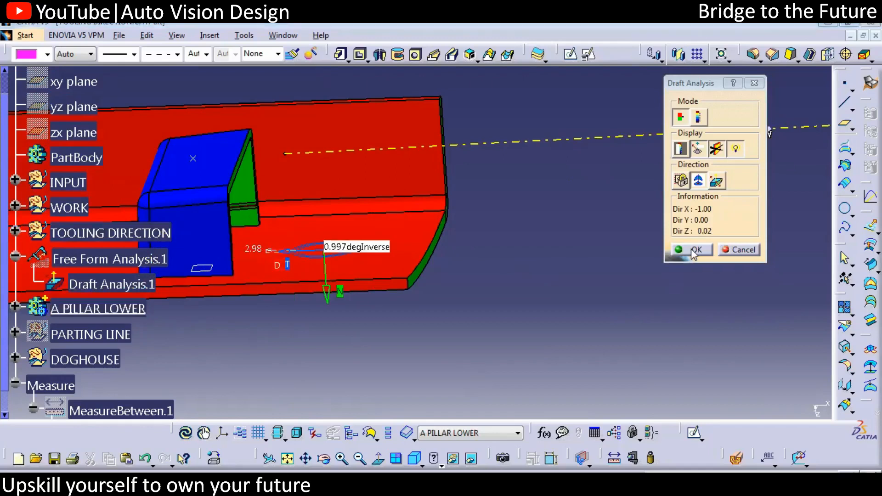
{"action": "right_click", "coordinate": [578, 138]}
{"action": "left_click", "coordinate": [598, 149]}
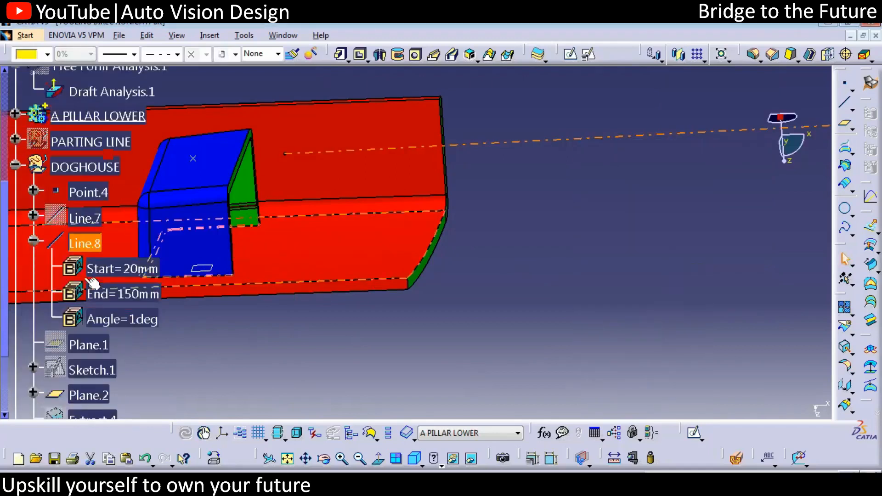
{"action": "double_click", "coordinate": [136, 318]}
{"action": "type", "text": "2"}
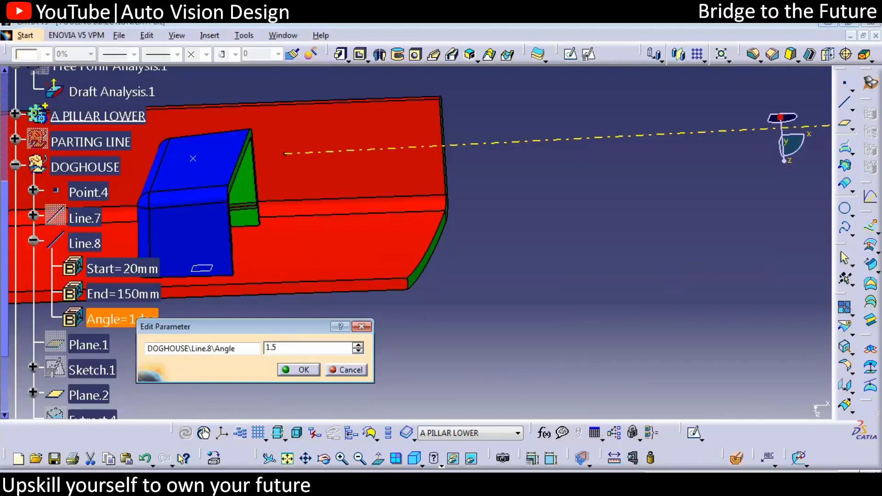
{"action": "key", "text": "Return"}
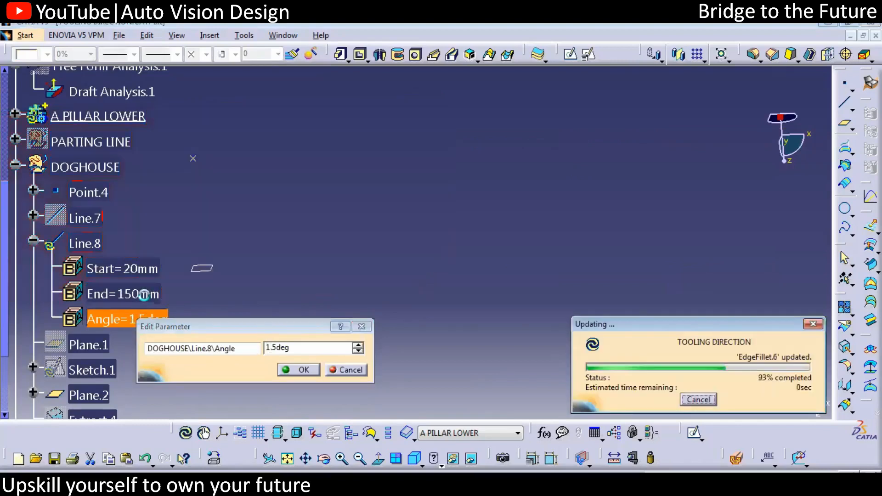
{"action": "left_click", "coordinate": [15, 166]}
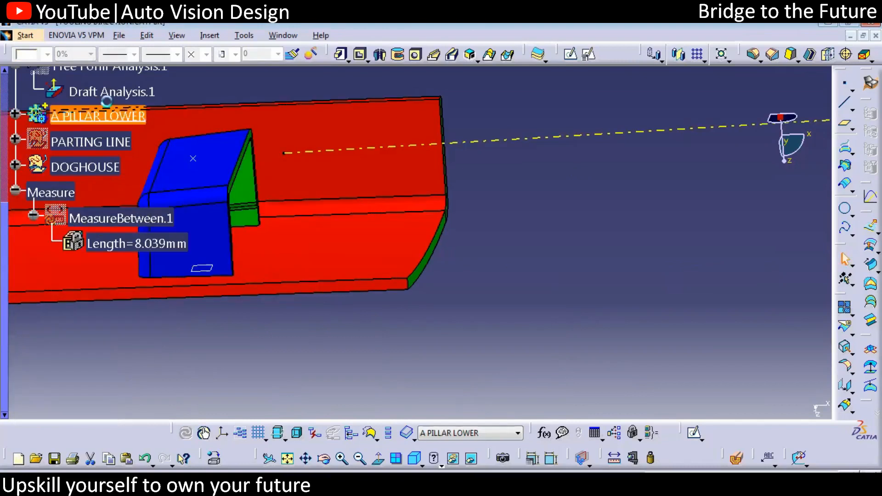
- Realign the direction of Draft Analysis.1 with the tilted Line.8 and inspect the draft on the panel's floor face
{"action": "left_click", "coordinate": [115, 93]}
{"action": "left_click", "coordinate": [844, 166]}
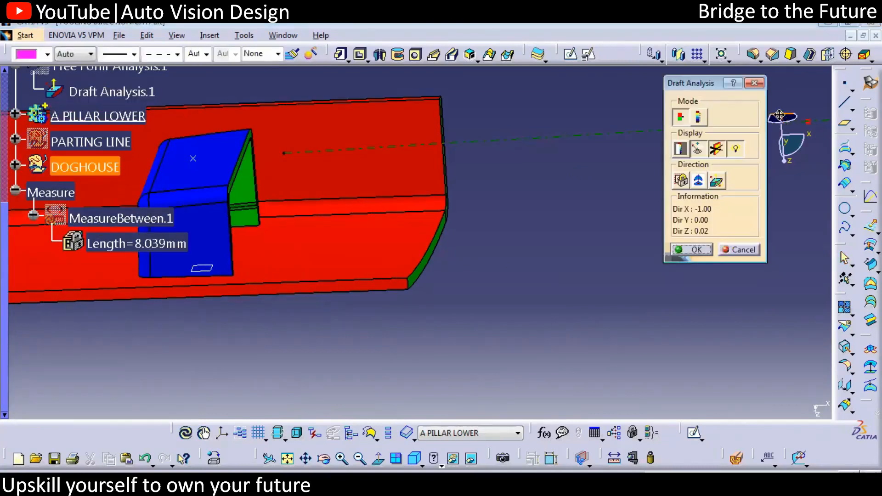
{"action": "left_click_drag", "start_coordinate": [779, 115], "coordinate": [559, 135]}
{"action": "left_click", "coordinate": [698, 180]}
{"action": "middle_click_drag", "start_coordinate": [498, 244], "coordinate": [496, 282]}
{"action": "left_click", "coordinate": [104, 118]}
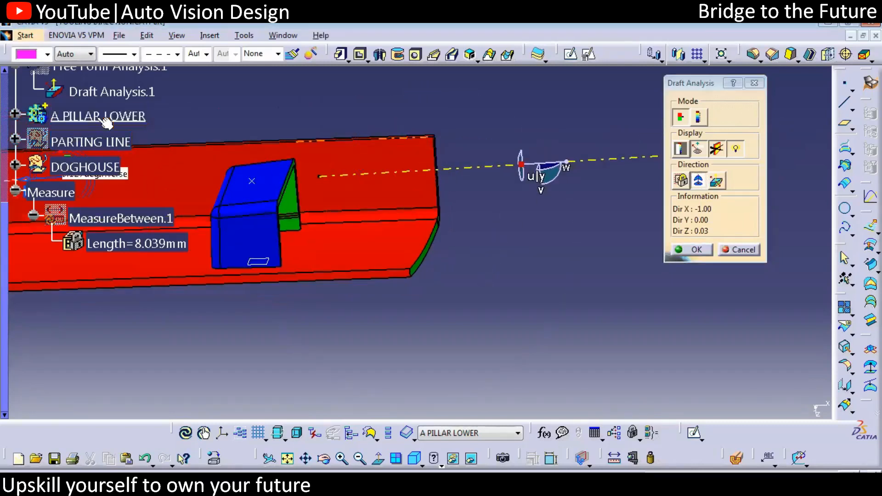
{"action": "middle_click_drag", "start_coordinate": [448, 243], "coordinate": [444, 175]}
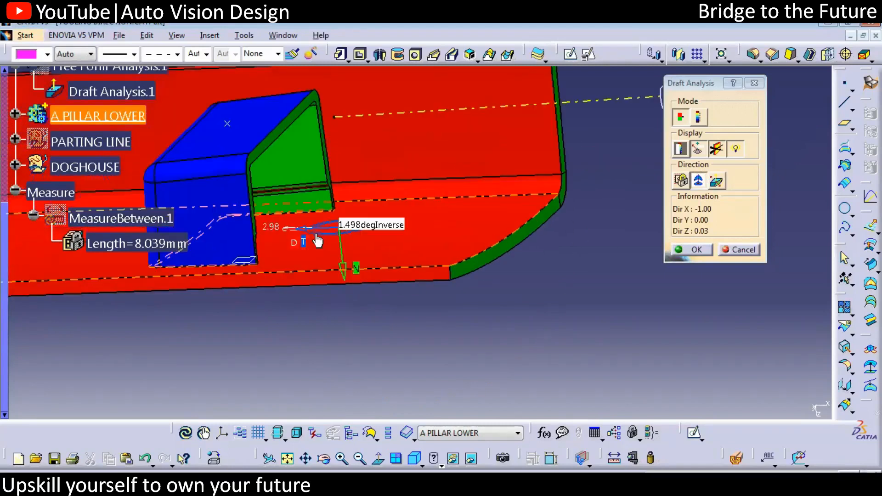
{"action": "middle_click_drag", "start_coordinate": [424, 237], "coordinate": [322, 294]}
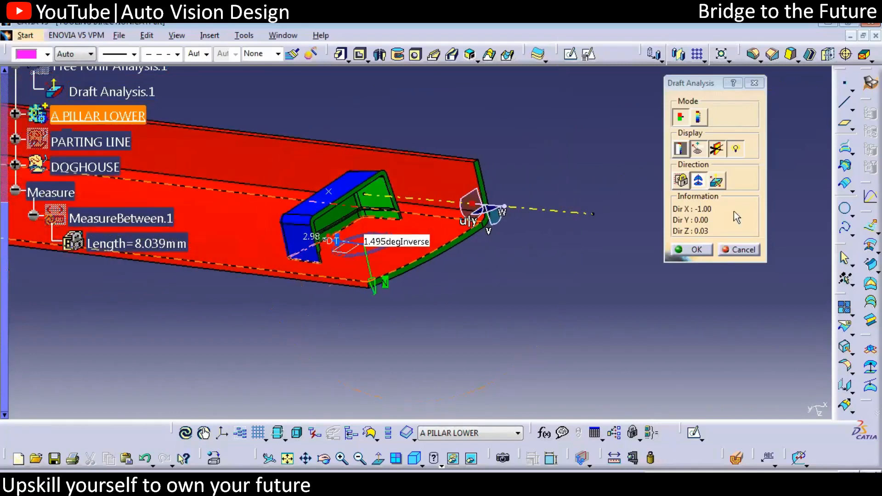
- Set the upper draft limit in the analysis colour scale to 0.5 deg and inspect the doghouse area
{"action": "left_click", "coordinate": [717, 186]}
{"action": "left_click", "coordinate": [718, 185]}
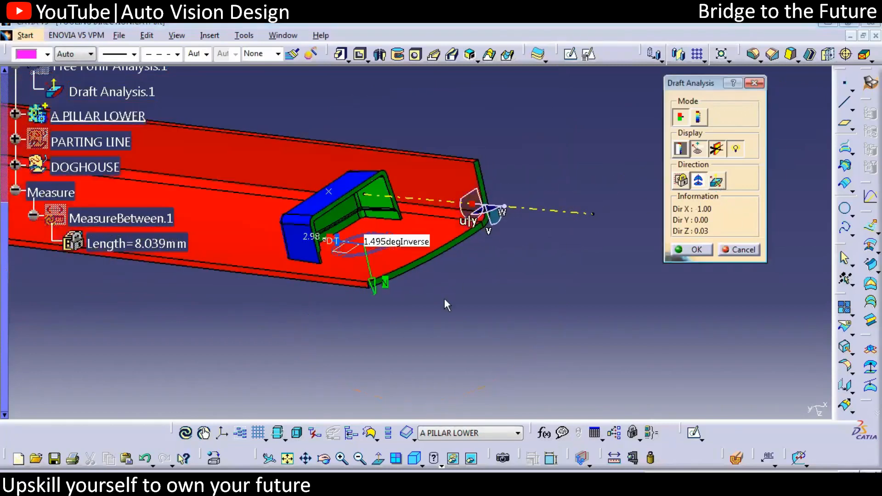
{"action": "middle_click_drag", "start_coordinate": [445, 299], "coordinate": [410, 288]}
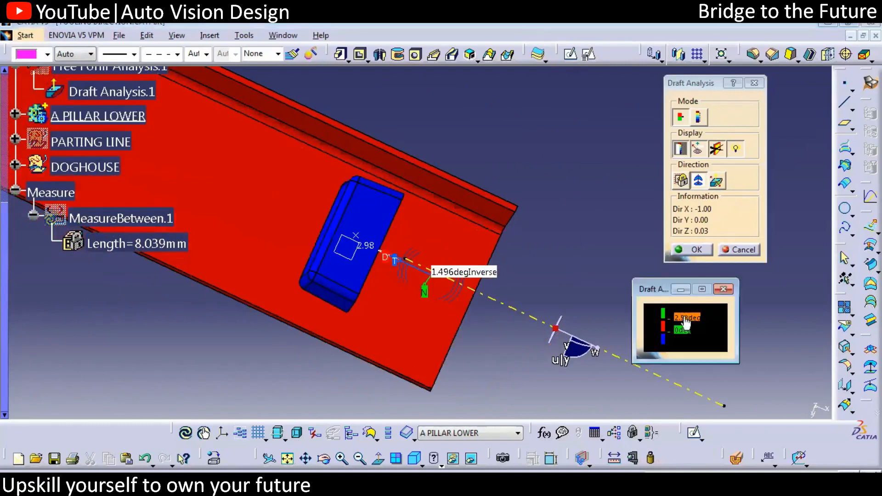
{"action": "double_click", "coordinate": [685, 317]}
{"action": "key", "text": "BackSpace"}
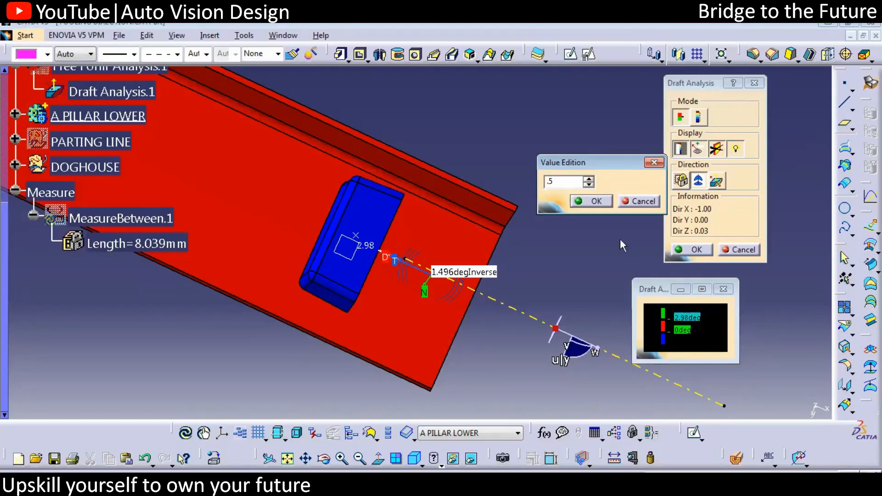
{"action": "left_click", "coordinate": [592, 203]}
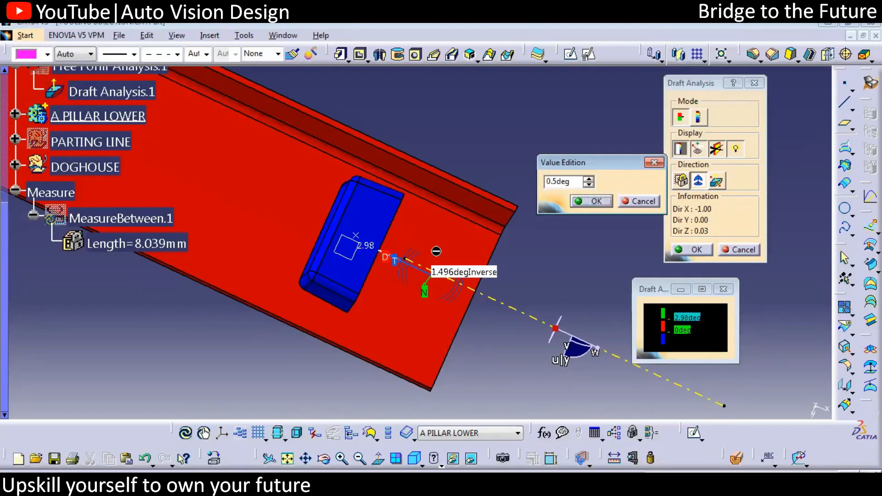
{"action": "middle_click_drag", "start_coordinate": [498, 292], "coordinate": [362, 260]}
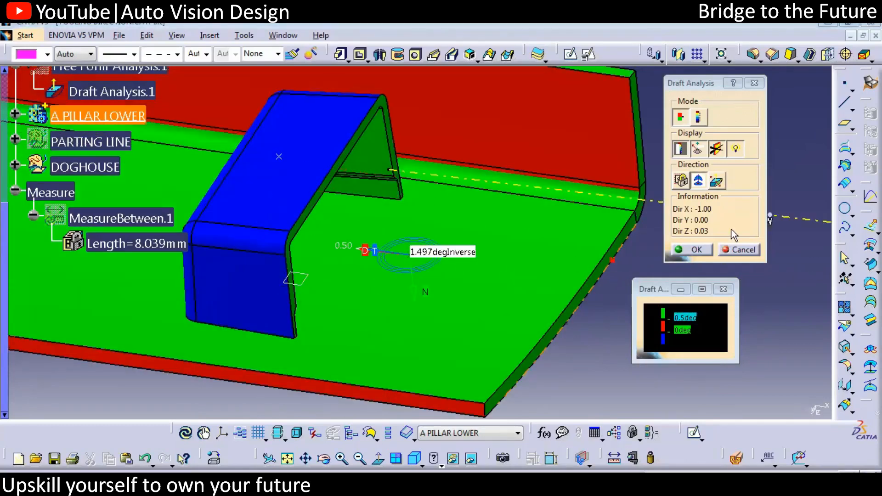
- Set the Angle parameter of Line.8 in the DOGHOUSE set to 0.5 deg
{"action": "right_click", "coordinate": [749, 214]}
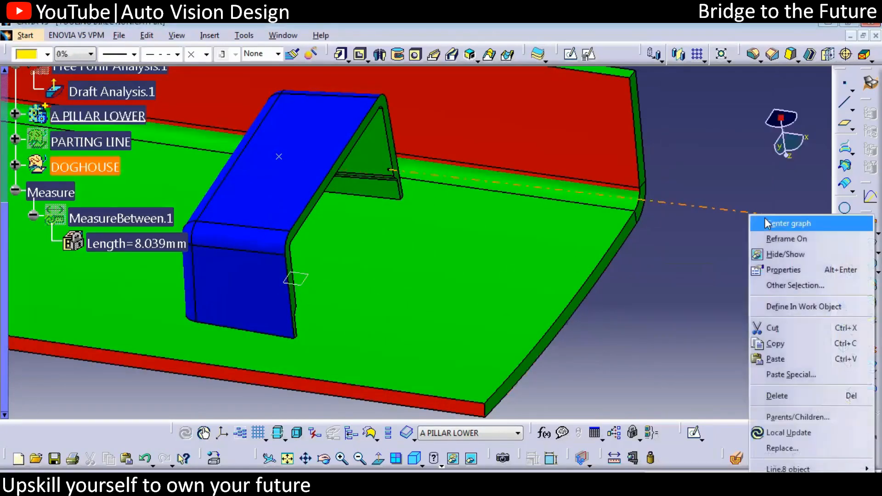
{"action": "left_click", "coordinate": [765, 220]}
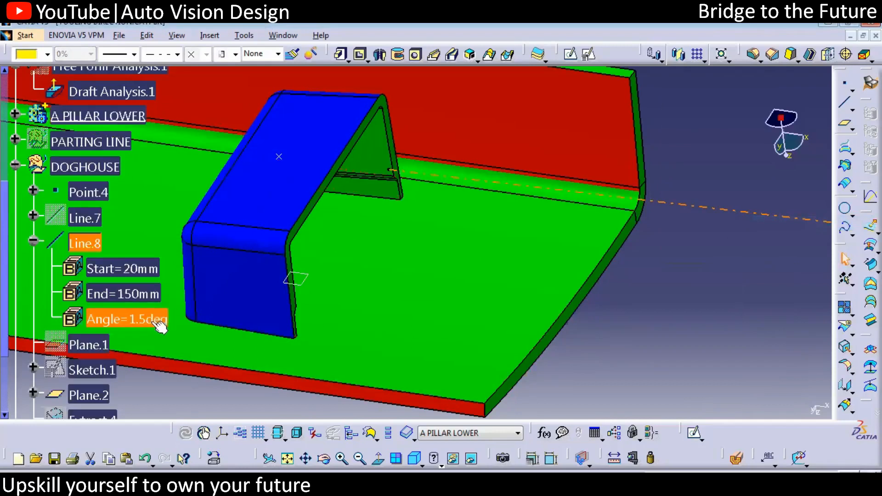
{"action": "double_click", "coordinate": [159, 320]}
{"action": "key", "text": "BackSpace"}
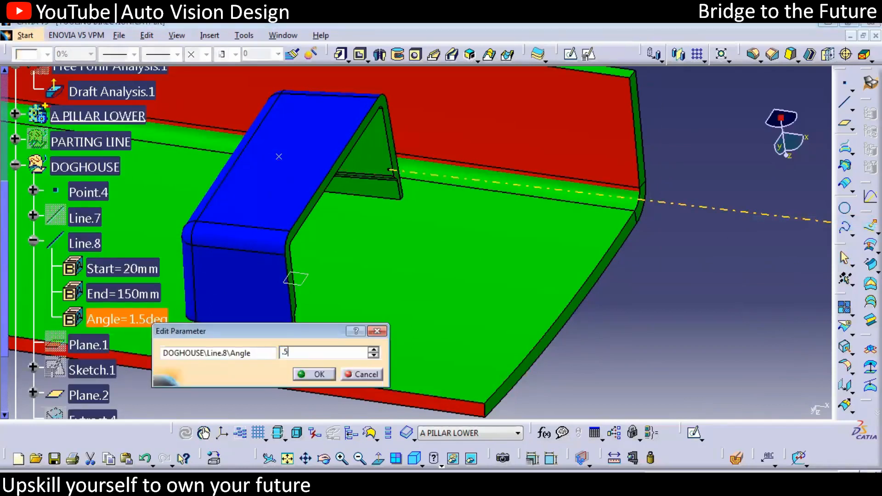
{"action": "type", "text": ".5"}
{"action": "key", "text": "Return"}
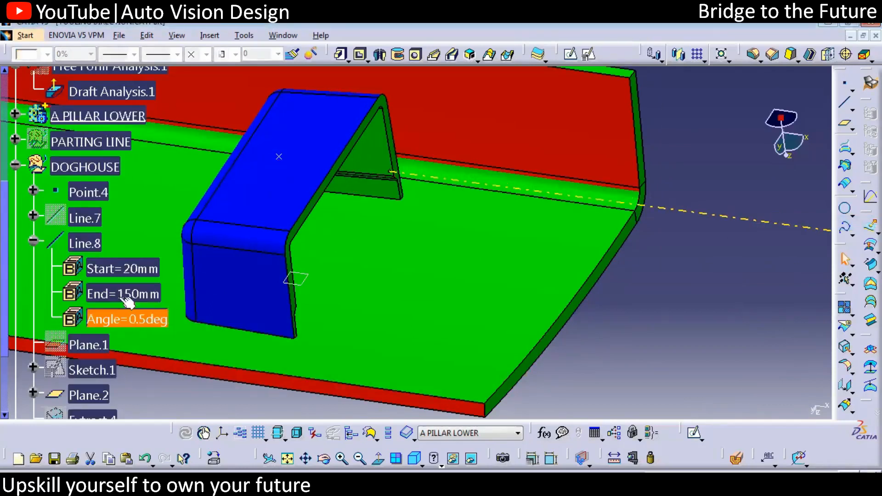
{"action": "left_click", "coordinate": [15, 164]}
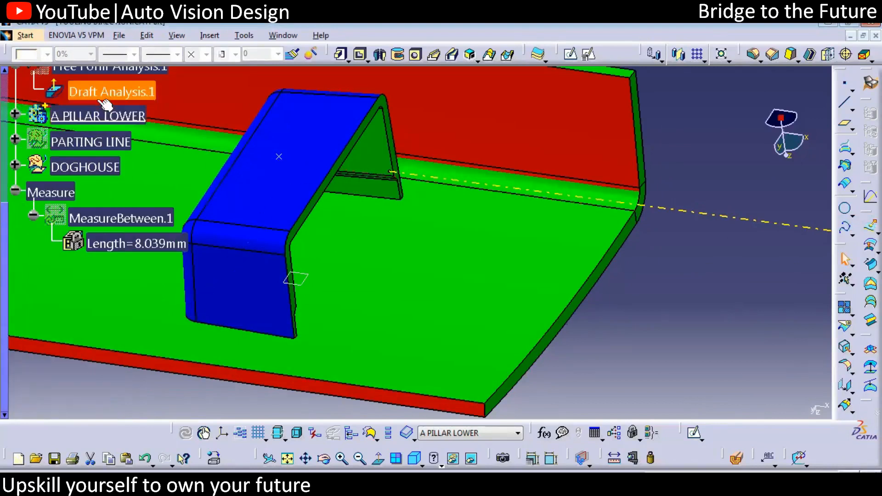
- Reopen Draft Analysis.1, realign its draft direction with Line.8 using the compass, and check the draft on the panel's floor face
{"action": "left_click", "coordinate": [96, 116]}
{"action": "double_click", "coordinate": [115, 116]}
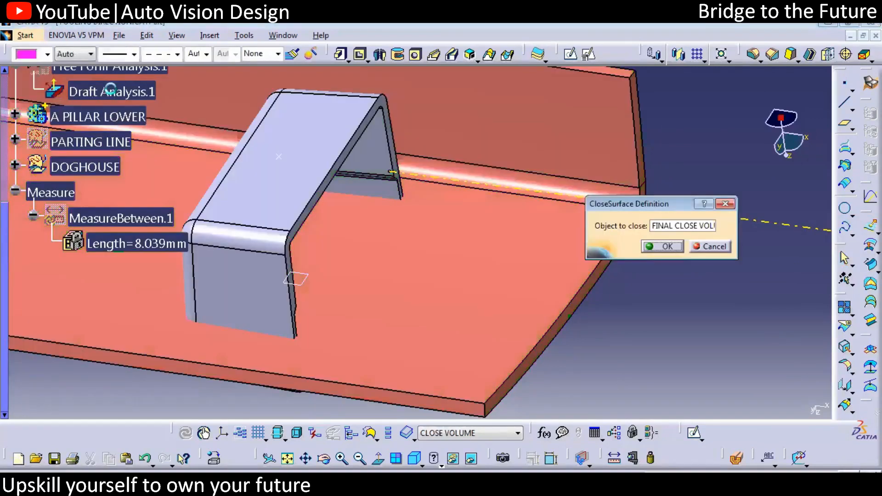
{"action": "double_click", "coordinate": [110, 89]}
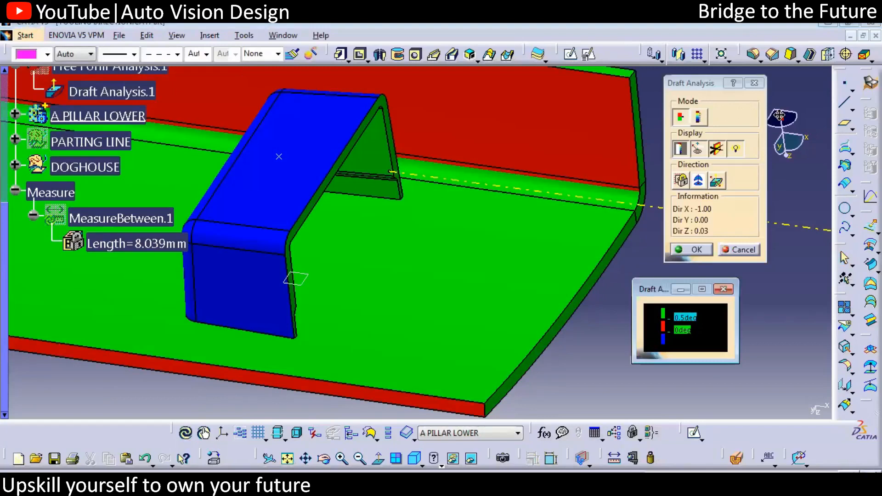
{"action": "left_click_drag", "start_coordinate": [779, 115], "coordinate": [656, 208]}
{"action": "middle_click_drag", "start_coordinate": [549, 254], "coordinate": [404, 244]}
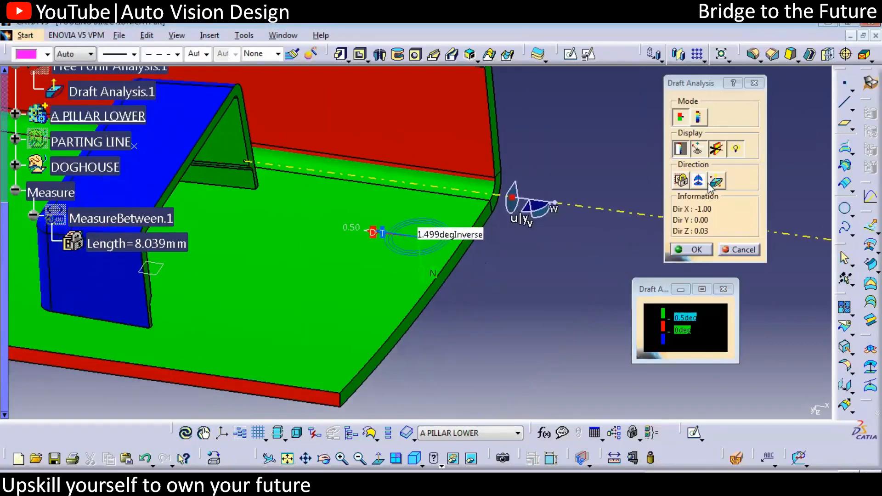
{"action": "left_click", "coordinate": [698, 181]}
{"action": "left_click_drag", "start_coordinate": [513, 197], "coordinate": [532, 200]}
{"action": "middle_click_drag", "start_coordinate": [493, 327], "coordinate": [563, 229]}
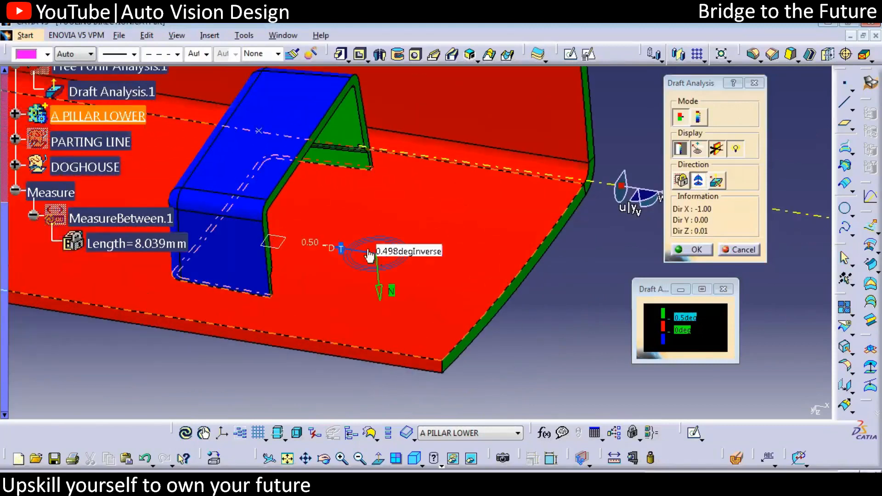
- Set the upper draft limit in the analysis colour scale to 0.48 deg, inspect the doghouse, and validate the draft analysis
{"action": "double_click", "coordinate": [686, 324]}
{"action": "key", "text": "BackSpace"}
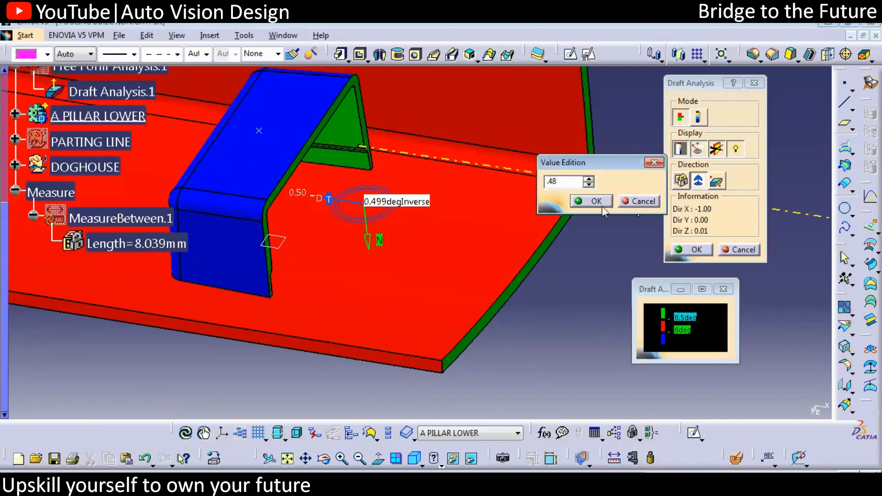
{"action": "left_click", "coordinate": [589, 205]}
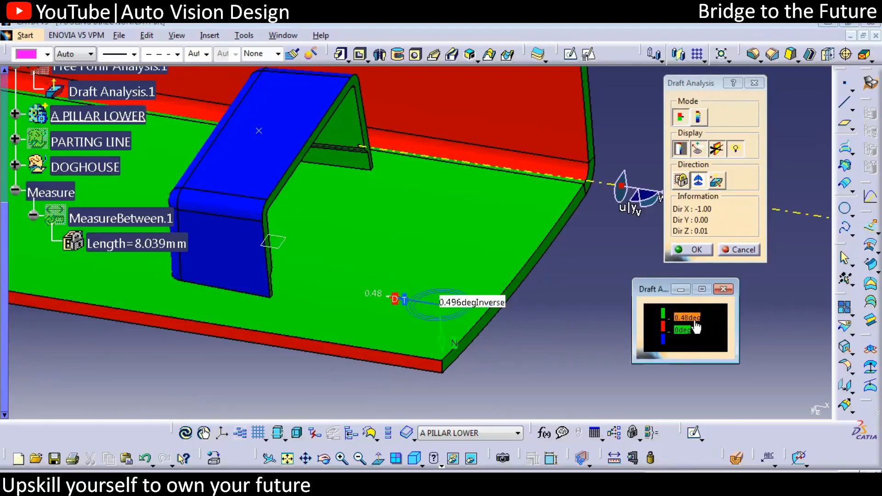
{"action": "left_click_drag", "start_coordinate": [652, 291], "coordinate": [690, 284]}
{"action": "middle_click_drag", "start_coordinate": [474, 294], "coordinate": [529, 294]}
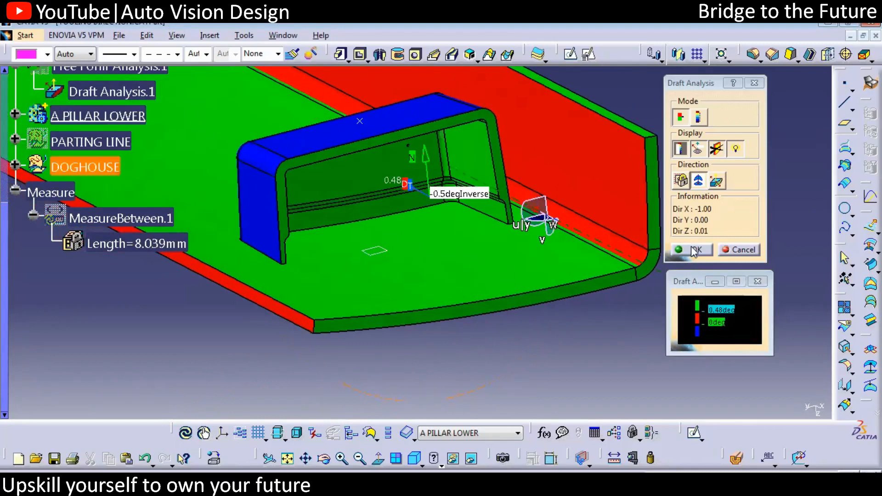
{"action": "key", "text": "Return"}
{"action": "middle_click_drag", "start_coordinate": [359, 321], "coordinate": [616, 331]}
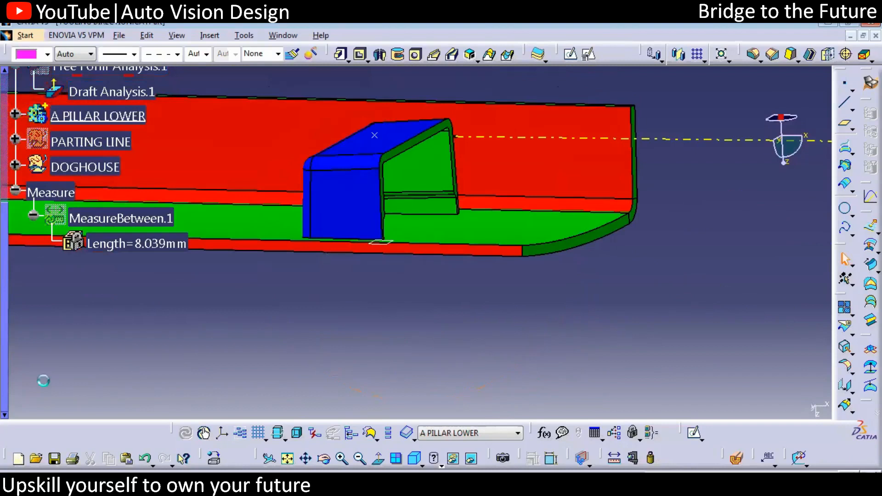
- Section the panel dynamically and position the cutting plane through the doghouse to view its profile
{"action": "left_click", "coordinate": [737, 460]}
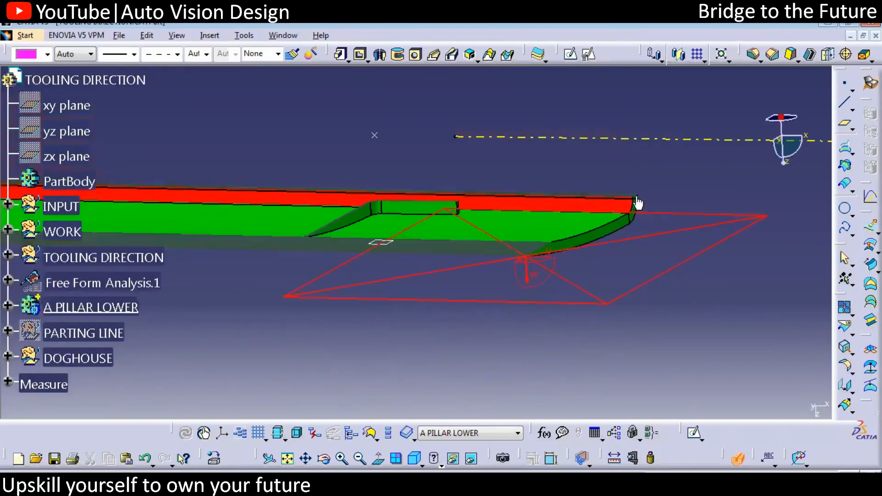
{"action": "left_click", "coordinate": [584, 233]}
{"action": "left_click_drag", "start_coordinate": [423, 179], "coordinate": [594, 231]}
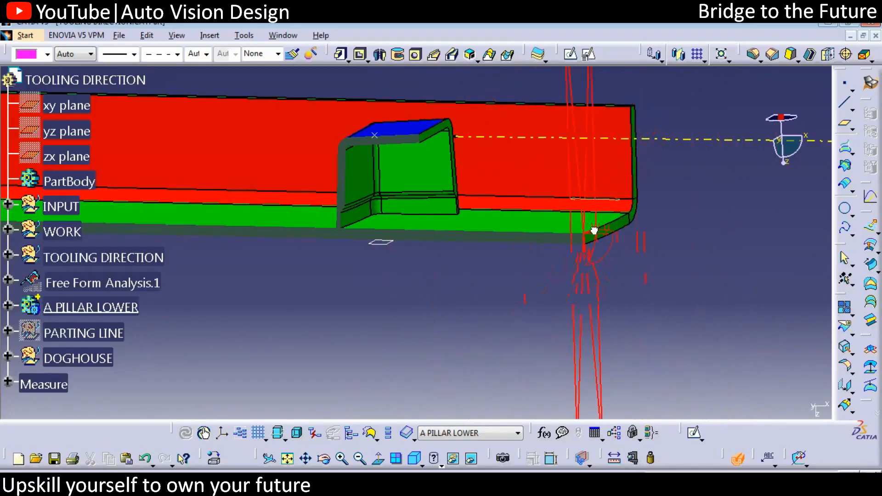
{"action": "middle_click_drag", "start_coordinate": [435, 275], "coordinate": [541, 32]}
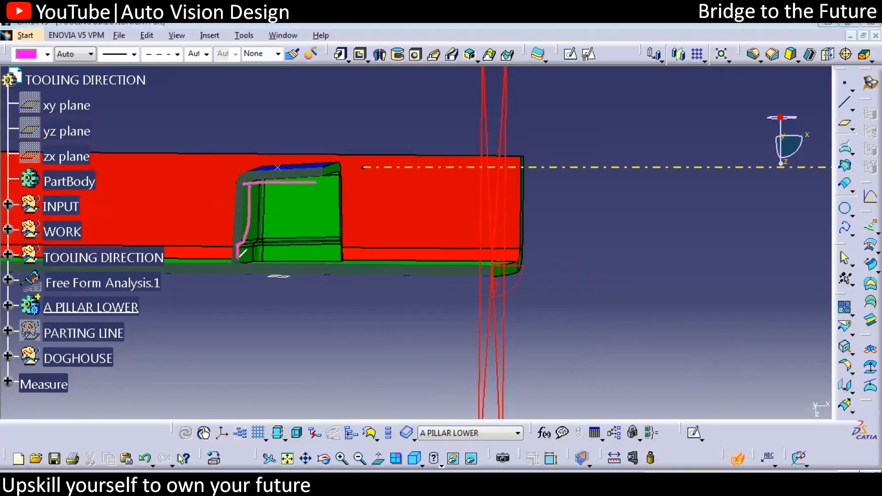
{"action": "left_click_drag", "start_coordinate": [326, 263], "coordinate": [353, 265]}
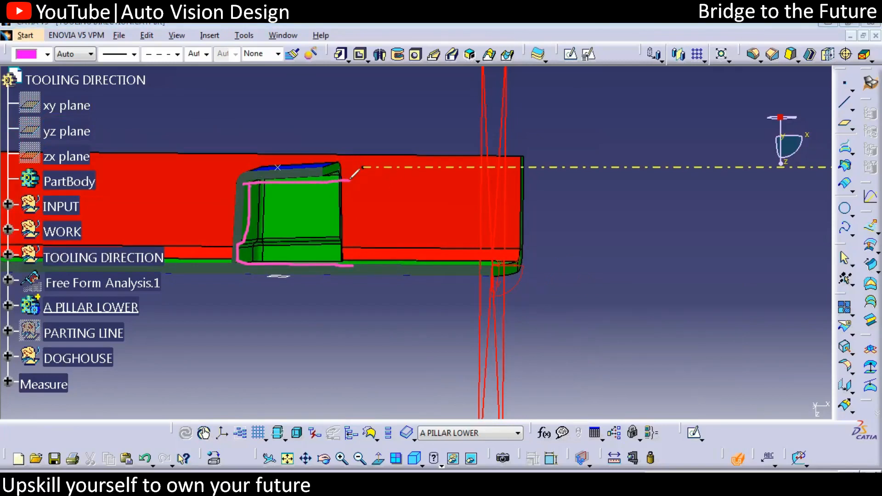
{"action": "left_click_drag", "start_coordinate": [373, 153], "coordinate": [412, 154]}
{"action": "left_click_drag", "start_coordinate": [347, 265], "coordinate": [465, 260]}
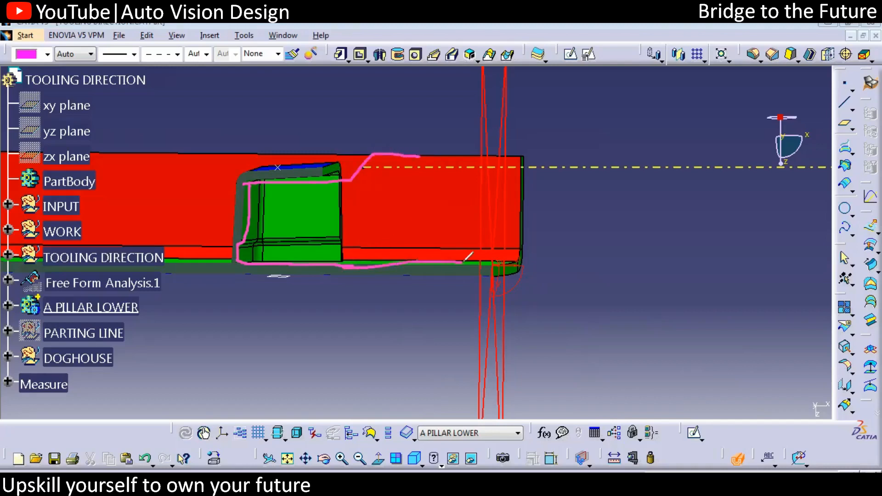
{"action": "left_click_drag", "start_coordinate": [458, 161], "coordinate": [480, 264]}
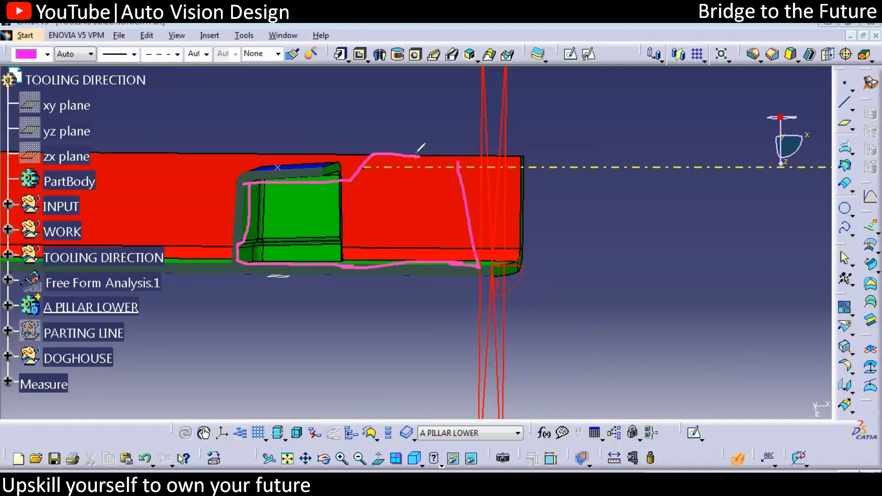
{"action": "left_click_drag", "start_coordinate": [389, 152], "coordinate": [404, 114]}
{"action": "mouse_move", "coordinate": [458, 116]}
{"action": "left_mouse_down"}
{"action": "mouse_move", "coordinate": [442, 159]}
{"action": "mouse_move", "coordinate": [453, 160]}
{"action": "left_mouse_up"}
{"action": "left_click_drag", "start_coordinate": [322, 136], "coordinate": [353, 135]}
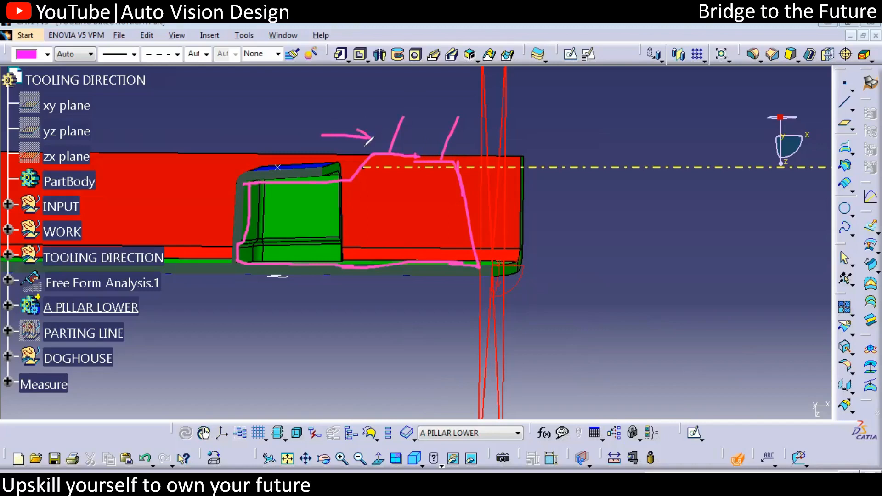
{"action": "mouse_move", "coordinate": [474, 141]}
{"action": "left_mouse_down"}
{"action": "mouse_move", "coordinate": [510, 141]}
{"action": "mouse_move", "coordinate": [480, 151]}
{"action": "left_mouse_up"}
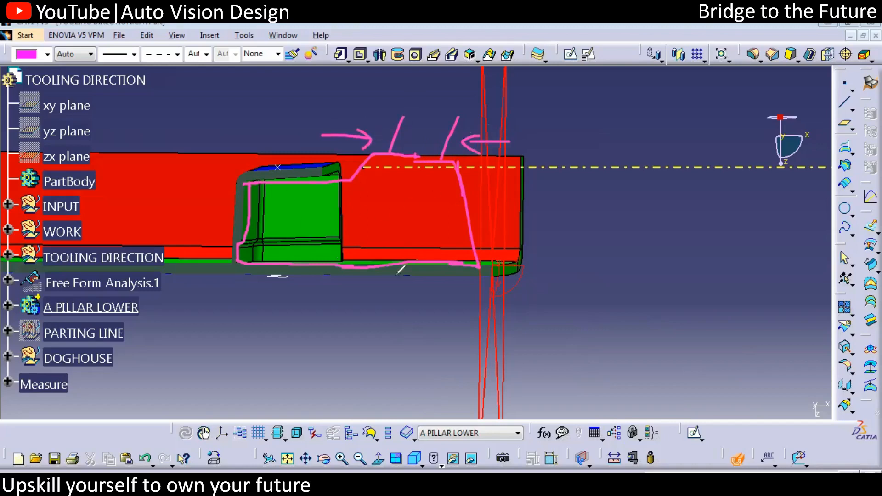
{"action": "left_click_drag", "start_coordinate": [235, 260], "coordinate": [251, 398]}
{"action": "left_click_drag", "start_coordinate": [239, 350], "coordinate": [480, 351]}
{"action": "left_click_drag", "start_coordinate": [464, 276], "coordinate": [480, 348]}
{"action": "mouse_move", "coordinate": [346, 315]}
{"action": "left_mouse_down"}
{"action": "mouse_move", "coordinate": [366, 328]}
{"action": "mouse_move", "coordinate": [368, 300]}
{"action": "mouse_move", "coordinate": [339, 299]}
{"action": "left_mouse_up"}
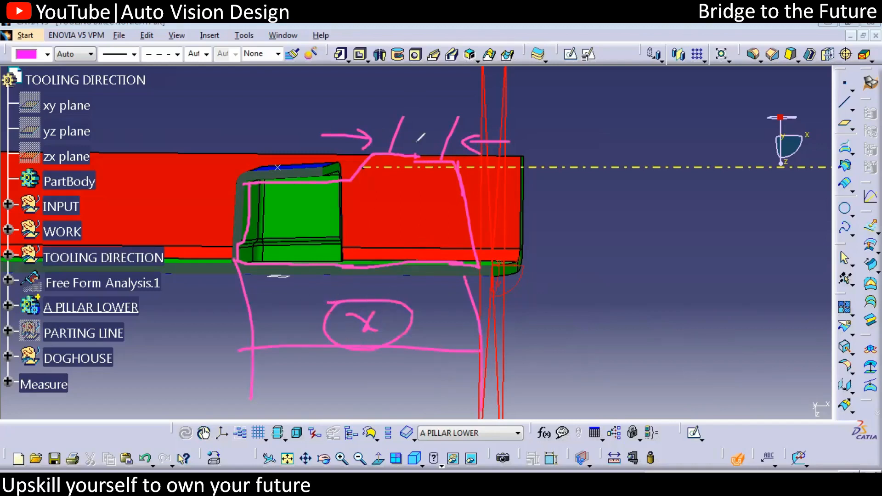
{"action": "left_click_drag", "start_coordinate": [407, 216], "coordinate": [461, 221]}
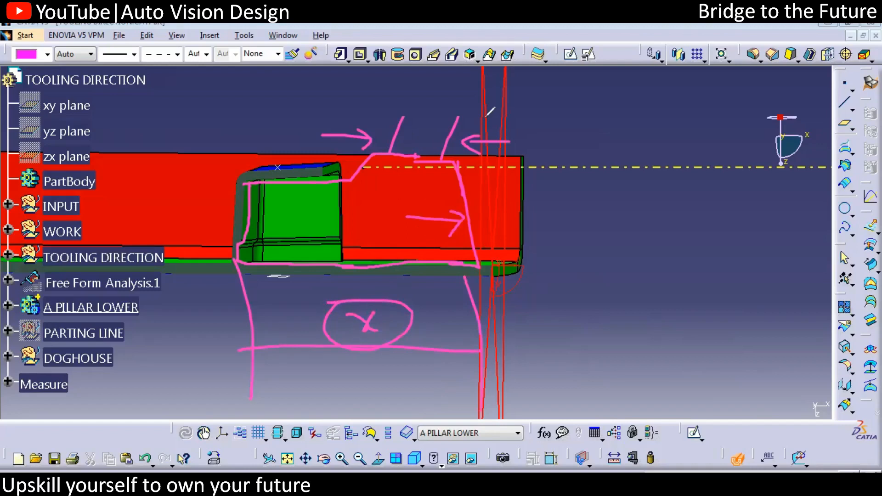
{"action": "key", "text": "Escape"}
{"action": "left_click_drag", "start_coordinate": [355, 182], "coordinate": [354, 262]}
{"action": "mouse_move", "coordinate": [357, 183]}
{"action": "left_mouse_down"}
{"action": "mouse_move", "coordinate": [416, 171]}
{"action": "mouse_move", "coordinate": [432, 155]}
{"action": "mouse_move", "coordinate": [503, 157]}
{"action": "mouse_move", "coordinate": [526, 195]}
{"action": "mouse_move", "coordinate": [534, 247]}
{"action": "mouse_move", "coordinate": [441, 260]}
{"action": "mouse_move", "coordinate": [352, 258]}
{"action": "left_mouse_up"}
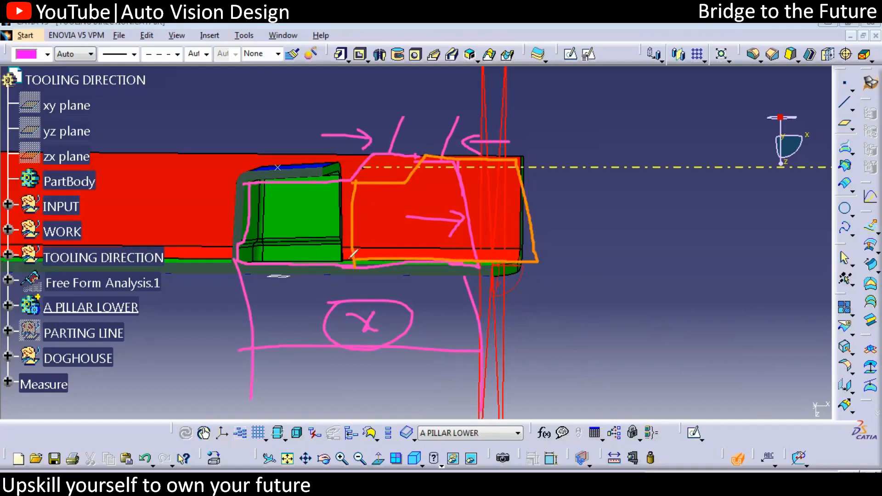
{"action": "left_click_drag", "start_coordinate": [375, 183], "coordinate": [353, 219]}
{"action": "left_click_drag", "start_coordinate": [437, 155], "coordinate": [376, 258]}
{"action": "left_click_drag", "start_coordinate": [461, 162], "coordinate": [405, 278]}
{"action": "mouse_move", "coordinate": [495, 162]}
{"action": "left_mouse_down"}
{"action": "mouse_move", "coordinate": [436, 265]}
{"action": "mouse_move", "coordinate": [459, 257]}
{"action": "left_mouse_up"}
{"action": "left_click_drag", "start_coordinate": [518, 190], "coordinate": [473, 260]}
{"action": "left_click_drag", "start_coordinate": [520, 224], "coordinate": [506, 259]}
{"action": "left_click_drag", "start_coordinate": [544, 242], "coordinate": [537, 265]}
{"action": "mouse_move", "coordinate": [267, 250]}
{"action": "left_mouse_down"}
{"action": "mouse_move", "coordinate": [281, 134]}
{"action": "mouse_move", "coordinate": [311, 263]}
{"action": "mouse_move", "coordinate": [320, 263]}
{"action": "left_mouse_up"}
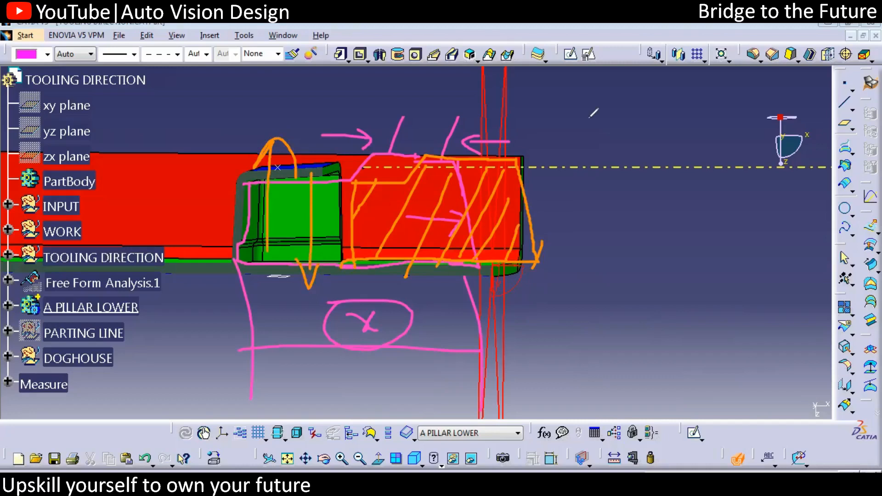
{"action": "left_click", "coordinate": [298, 158]}
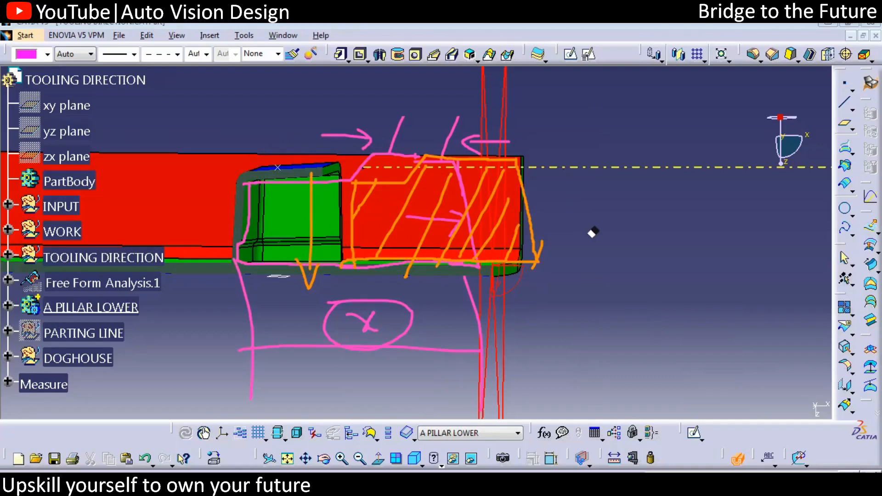
{"action": "key", "text": "e"}
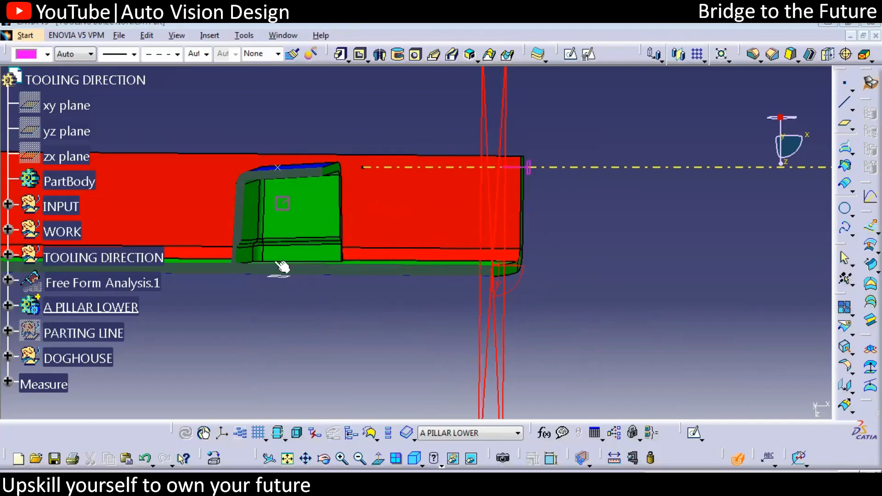
- Examine the sectioned doghouse, turn off the section cut, and inspect the draft colours on the doghouse and panel
{"action": "middle_click_drag", "start_coordinate": [295, 279], "coordinate": [326, 248]}
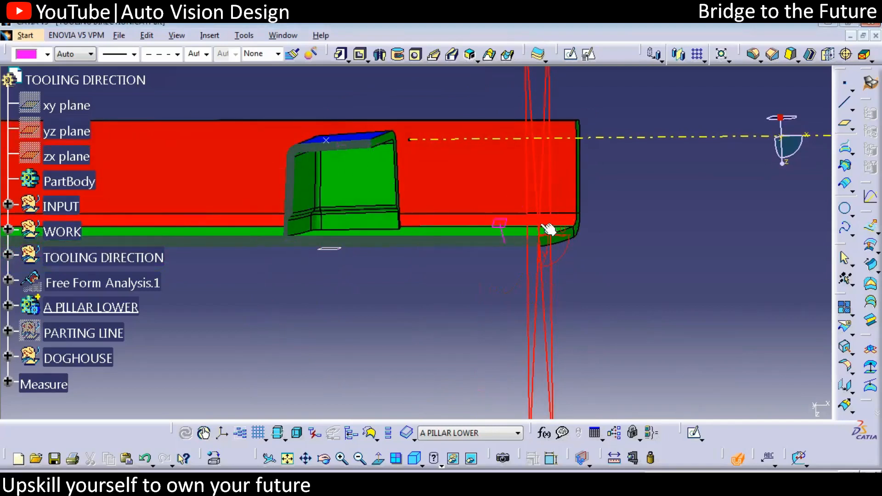
{"action": "middle_click_drag", "start_coordinate": [425, 230], "coordinate": [457, 322]}
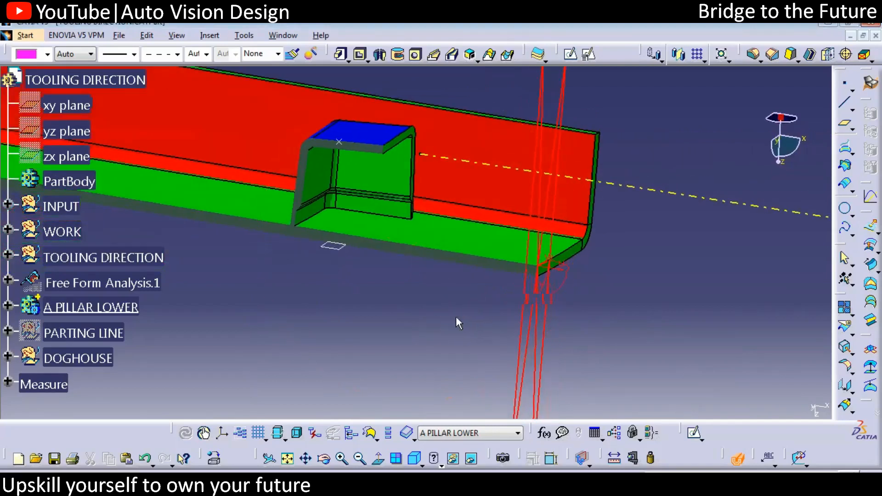
{"action": "middle_click_drag", "start_coordinate": [549, 274], "coordinate": [409, 281]}
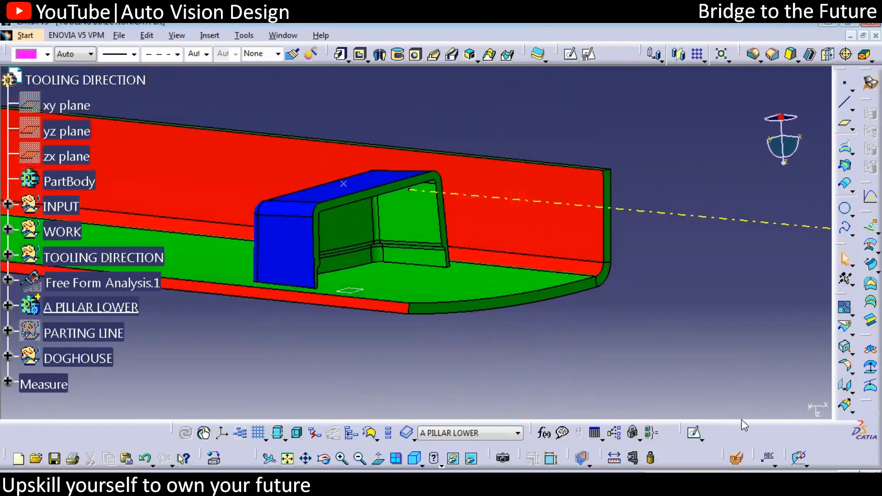
{"action": "middle_click_drag", "start_coordinate": [453, 299], "coordinate": [418, 193]}
{"action": "middle_click_drag", "start_coordinate": [379, 232], "coordinate": [604, 152]}
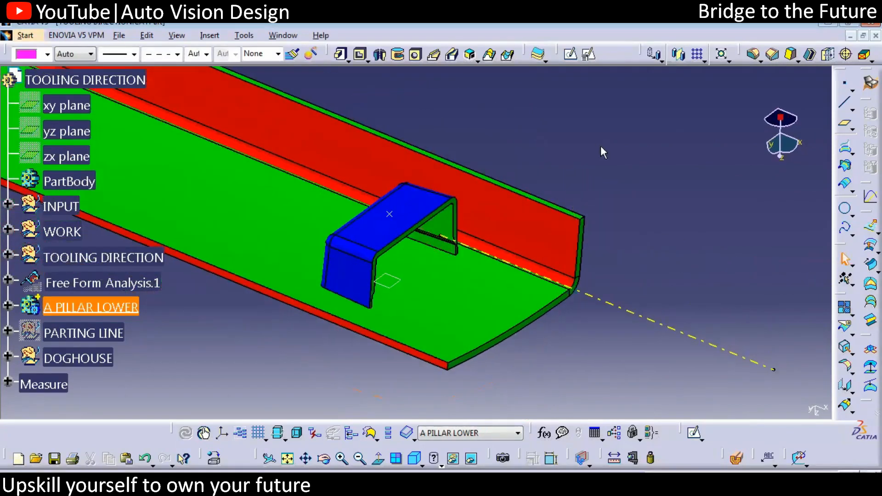
{"action": "left_click", "coordinate": [601, 147]}
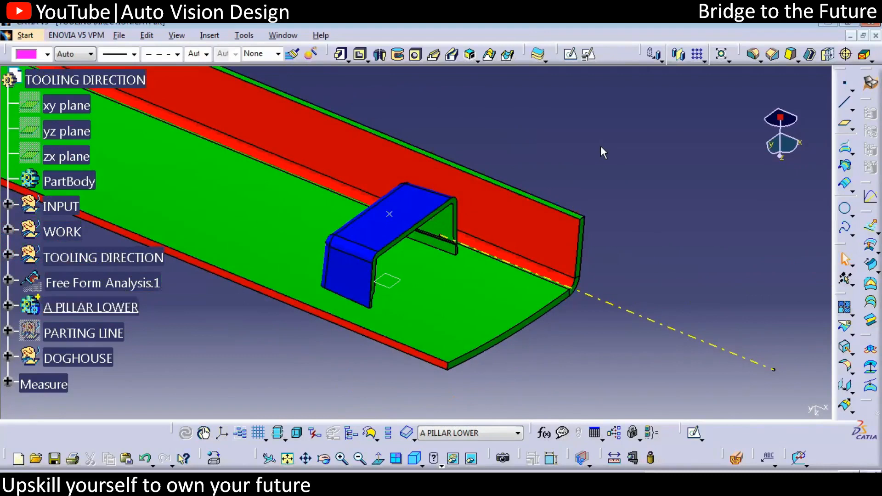
{"action": "middle_click_drag", "start_coordinate": [542, 163], "coordinate": [503, 281]}
{"action": "middle_click_drag", "start_coordinate": [569, 159], "coordinate": [505, 144]}
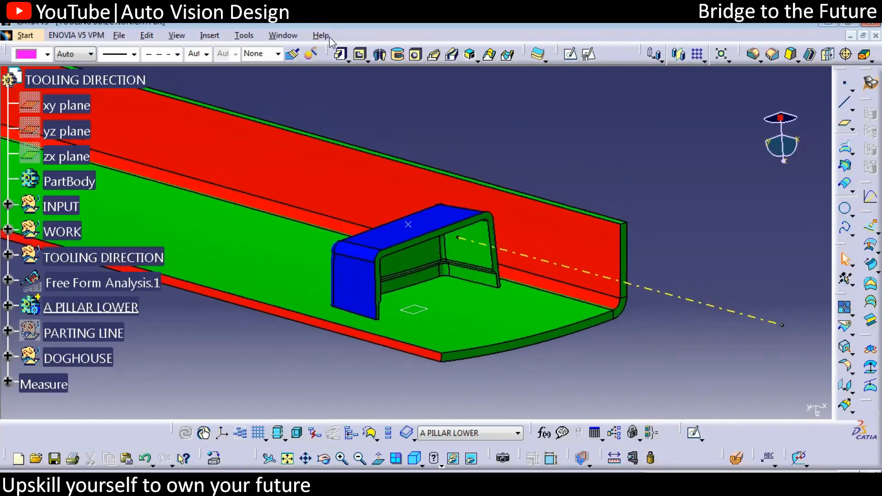
{"action": "middle_click_drag", "start_coordinate": [570, 147], "coordinate": [545, 126]}
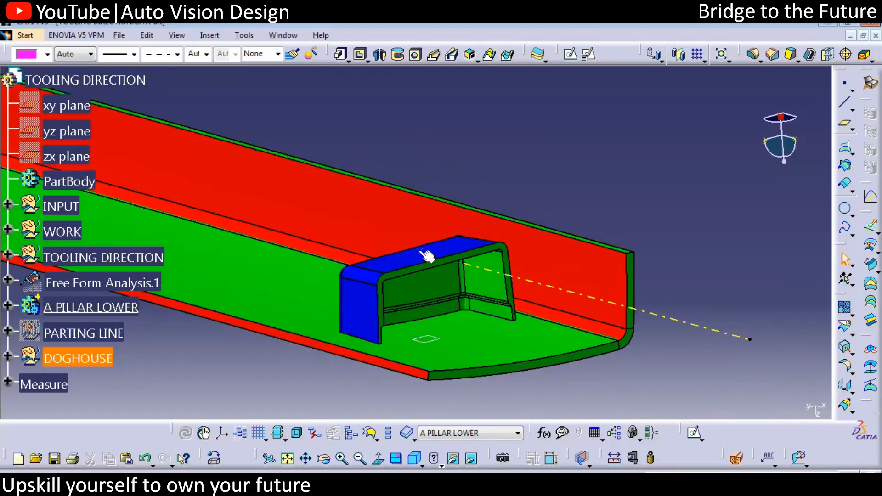
{"action": "middle_click_drag", "start_coordinate": [427, 252], "coordinate": [548, 174]}
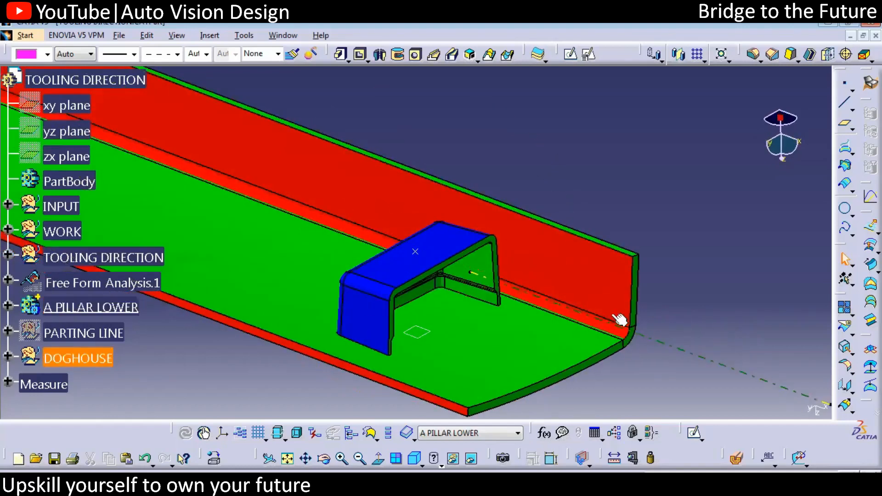
- Locate Line.8 in the DOGHOUSE set, show Line.7 and hide Line.8
{"action": "right_click", "coordinate": [594, 321]}
{"action": "left_click", "coordinate": [616, 58]}
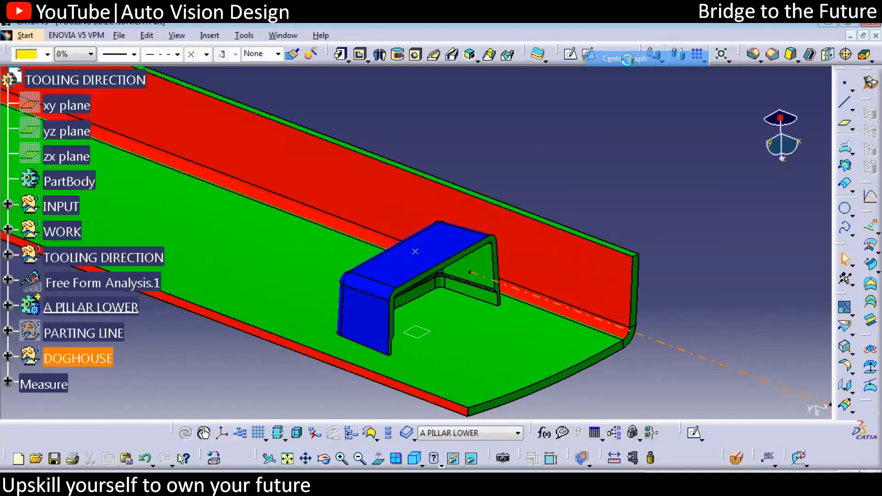
{"action": "right_click", "coordinate": [78, 219]}
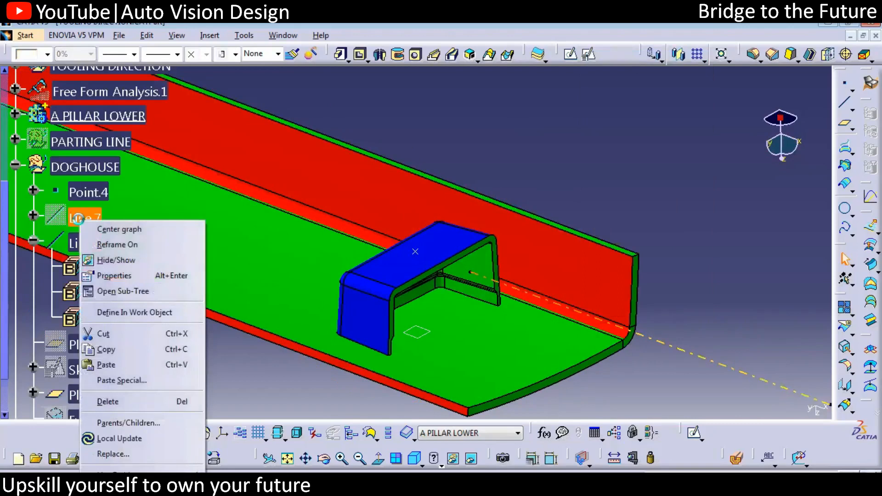
{"action": "left_click", "coordinate": [82, 243]}
{"action": "middle_click_drag", "start_coordinate": [308, 249], "coordinate": [278, 223]}
{"action": "key", "text": "space"}
- Make DOGHOUSE the active set and create a plane through Point.4 perpendicular to Line.7
{"action": "left_click", "coordinate": [654, 262]}
{"action": "left_click", "coordinate": [842, 123]}
{"action": "left_click", "coordinate": [614, 314]}
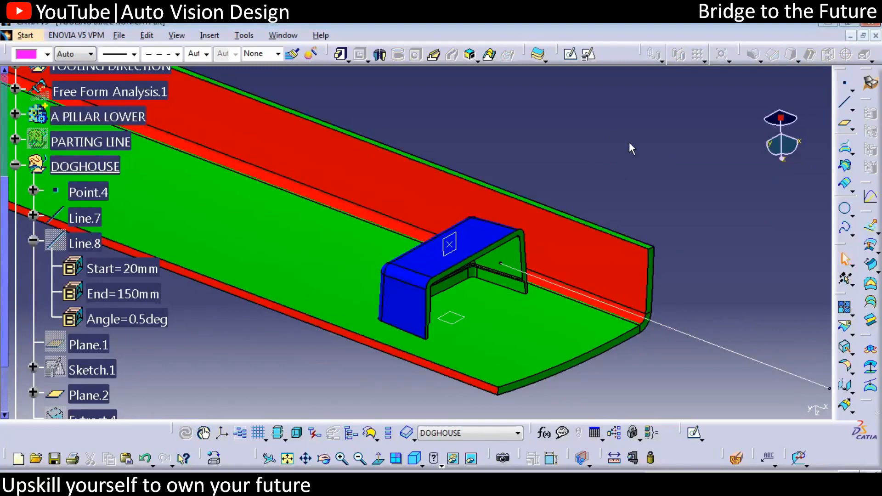
- Start an on-plane point on Plane.3 at the doghouse, using Point.4 as the reference point
{"action": "left_click", "coordinate": [844, 89]}
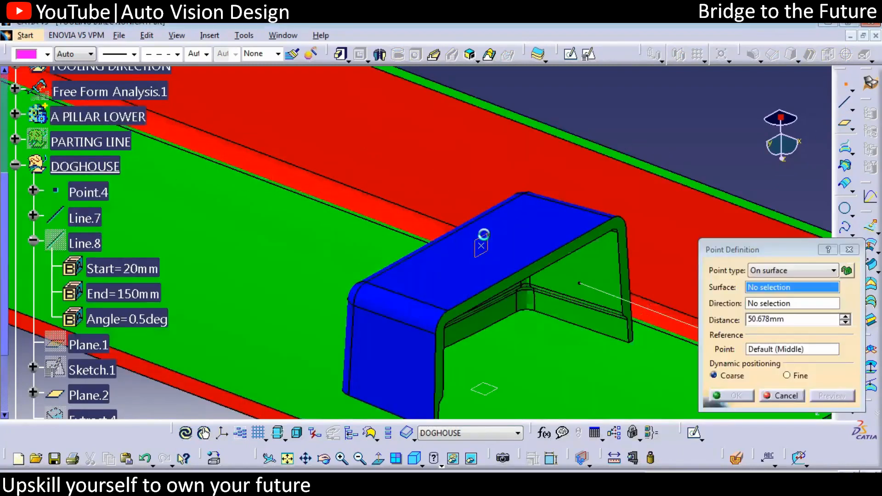
{"action": "left_click", "coordinate": [484, 234]}
{"action": "left_click", "coordinate": [790, 271]}
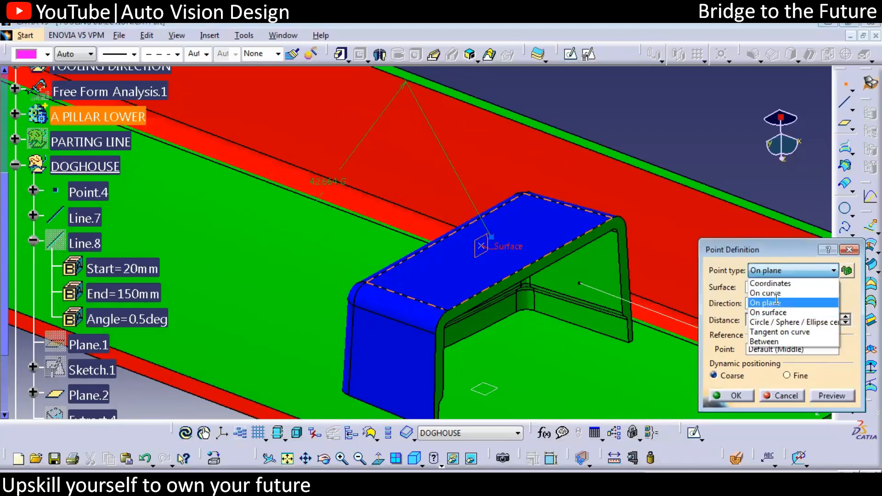
{"action": "left_click", "coordinate": [797, 302]}
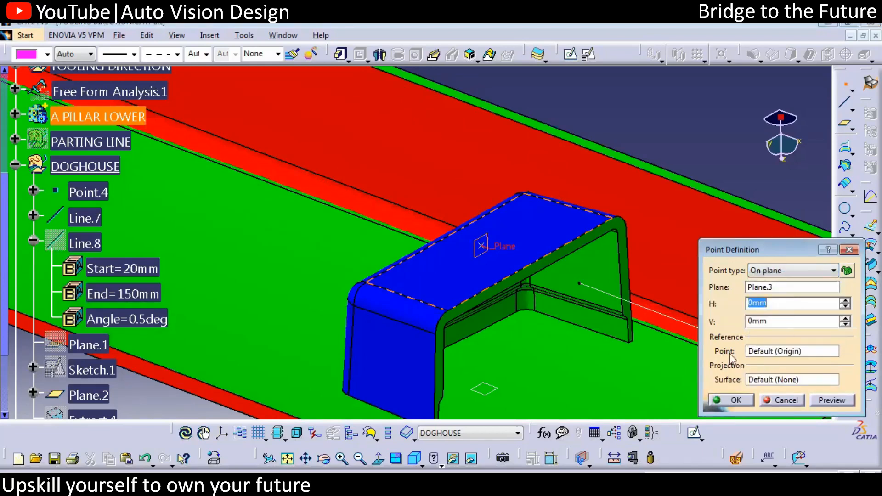
{"action": "left_click", "coordinate": [774, 351]}
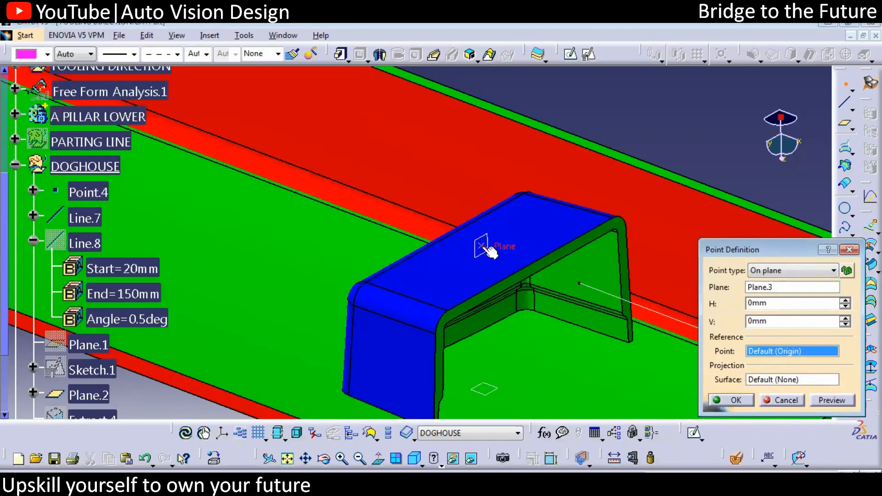
{"action": "left_click", "coordinate": [450, 276]}
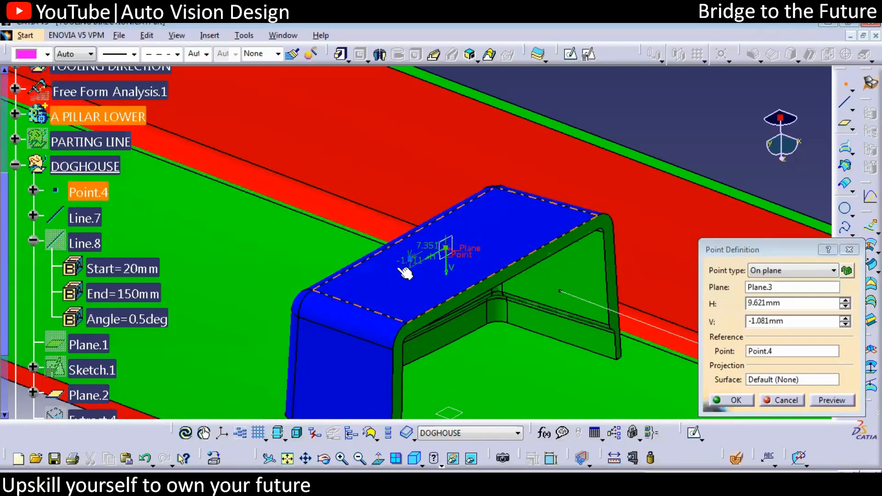
{"action": "left_click", "coordinate": [382, 239]}
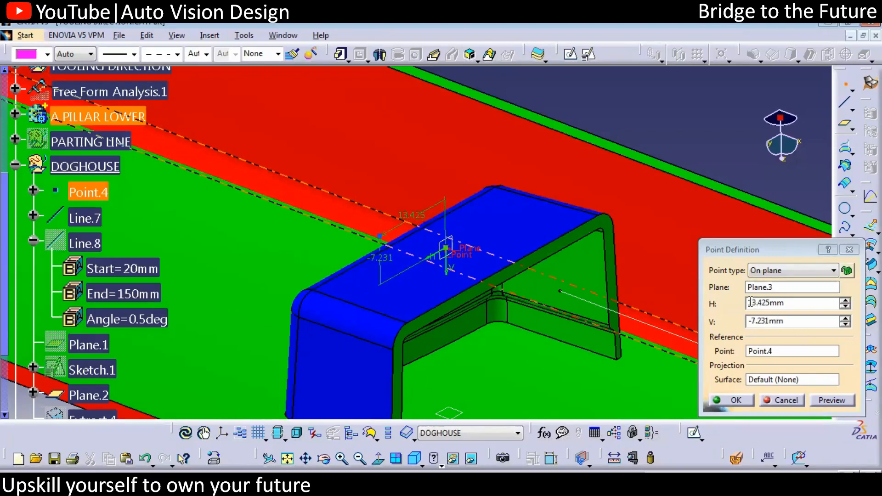
- Set the point's offsets from Point.4 to H 10 mm and V -5 mm and create it
{"action": "left_click_drag", "start_coordinate": [748, 303], "coordinate": [811, 307]}
{"action": "type", "text": "1"}
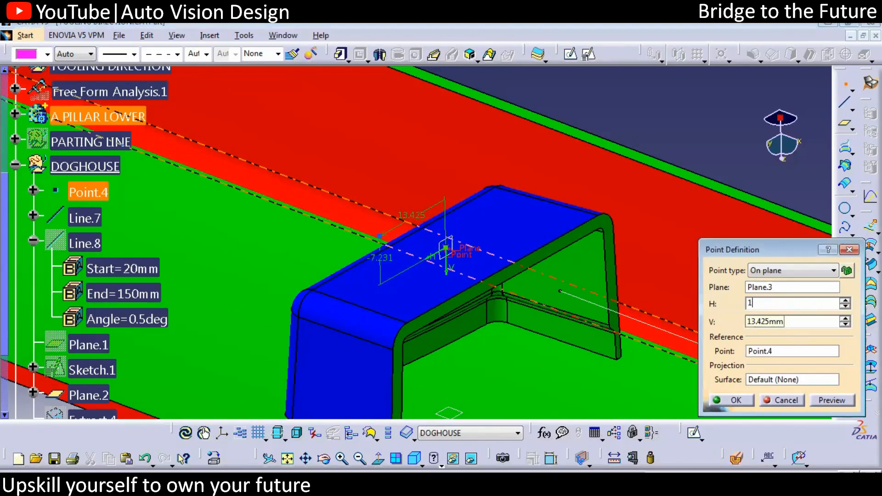
{"action": "type", "text": "0"}
{"action": "left_click", "coordinate": [789, 322]}
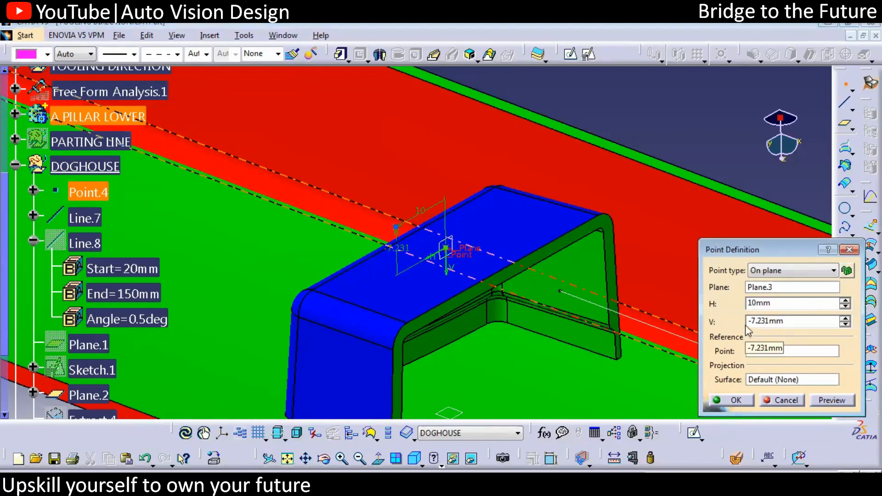
{"action": "left_click_drag", "start_coordinate": [751, 323], "coordinate": [809, 322]}
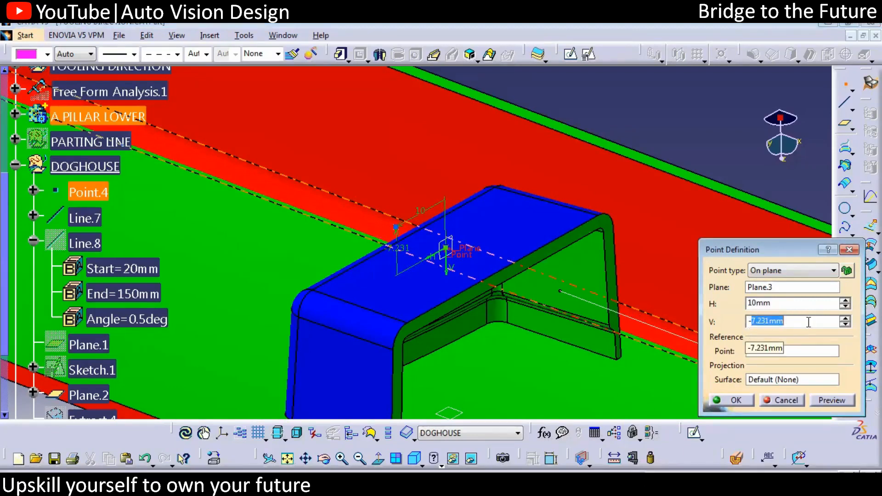
{"action": "type", "text": "5"}
{"action": "left_click", "coordinate": [832, 400]}
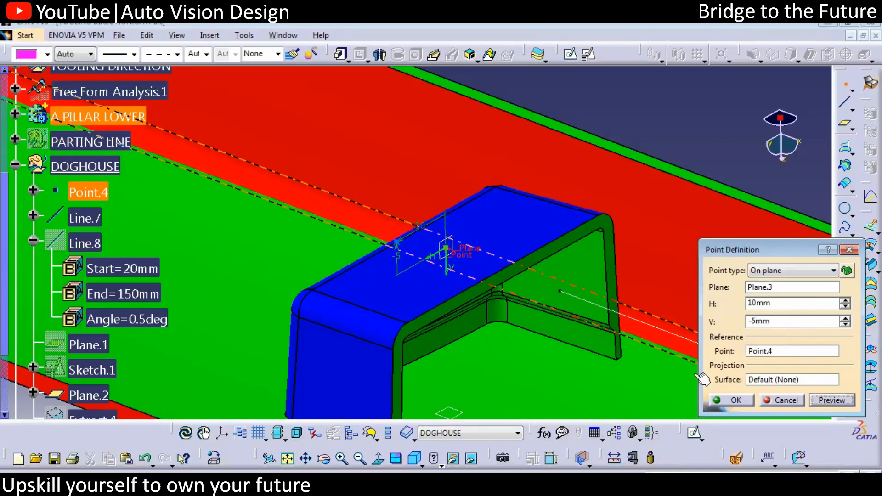
{"action": "left_click", "coordinate": [733, 400]}
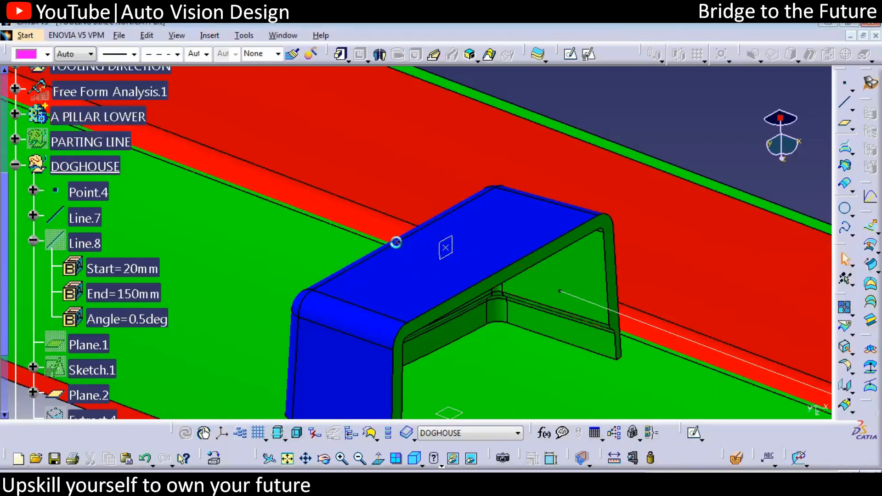
- Switch the model display to shading with edges and inspect the new point behind the doghouse
{"action": "left_click", "coordinate": [474, 291]}
{"action": "middle_click_drag", "start_coordinate": [456, 324], "coordinate": [428, 235]}
{"action": "left_click", "coordinate": [441, 464]}
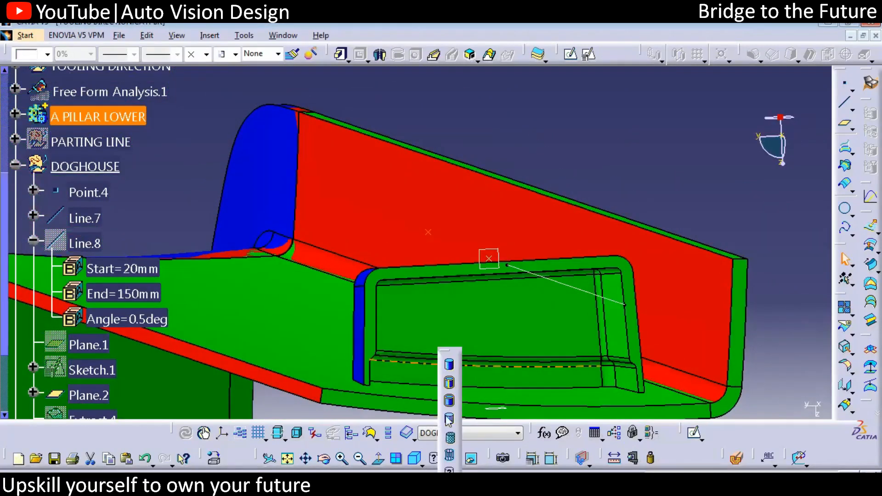
{"action": "left_click", "coordinate": [449, 382]}
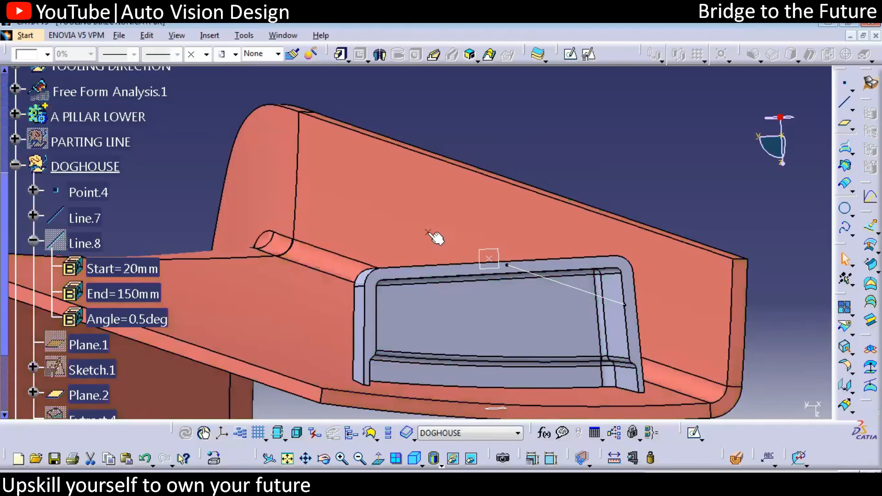
{"action": "left_click", "coordinate": [508, 243]}
{"action": "left_click", "coordinate": [754, 159]}
- Start a second point on Plane.3 referenced to Point.4, and expand Point.6 to check its offsets
{"action": "left_click", "coordinate": [846, 87]}
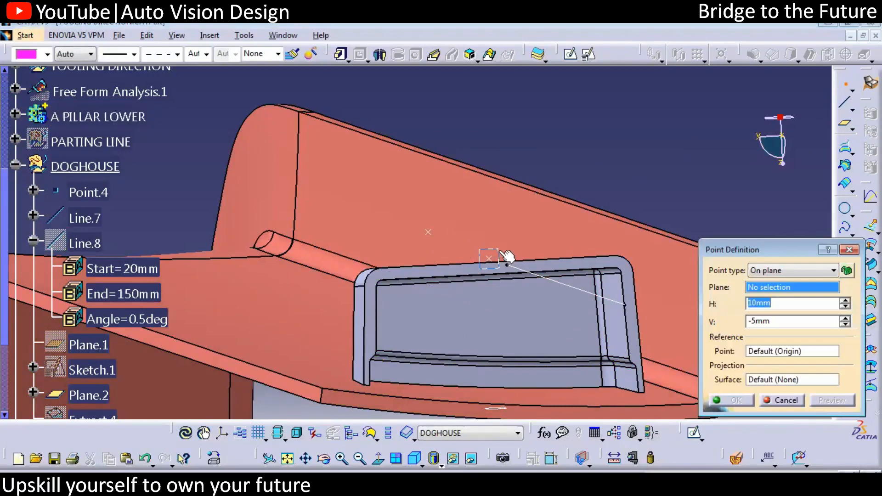
{"action": "left_click", "coordinate": [490, 262]}
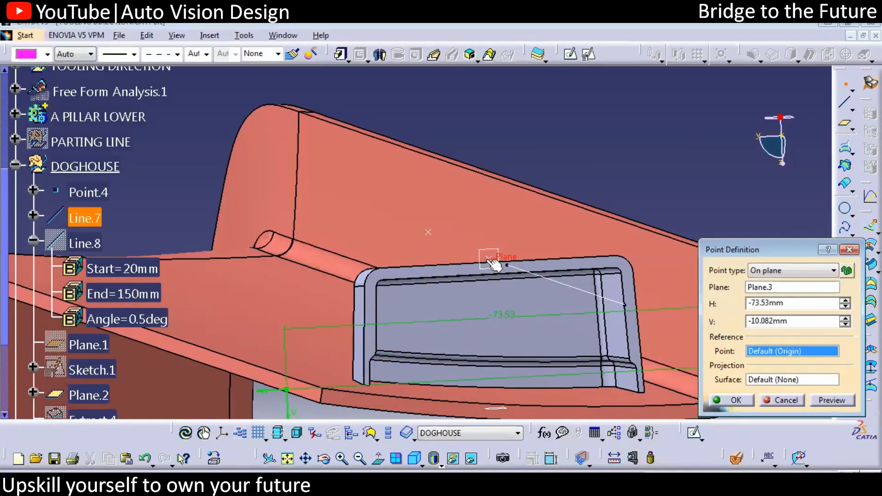
{"action": "left_click", "coordinate": [503, 259]}
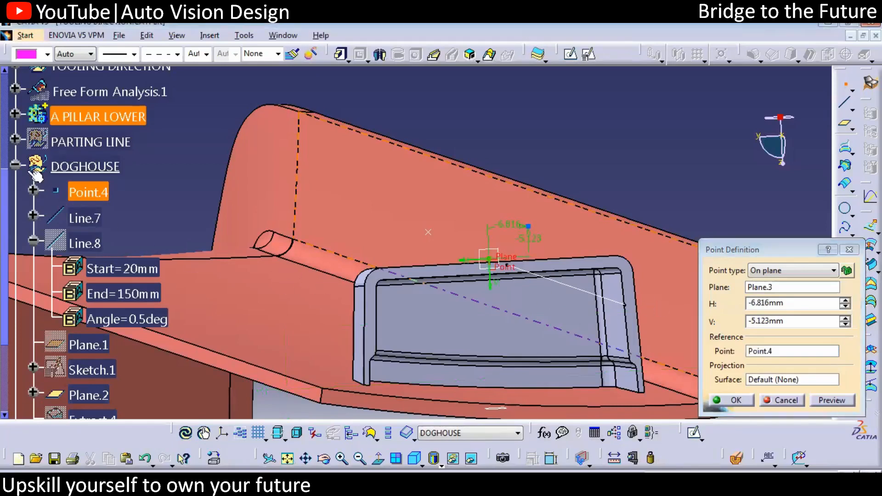
{"action": "left_click_drag", "start_coordinate": [4, 255], "coordinate": [6, 335]}
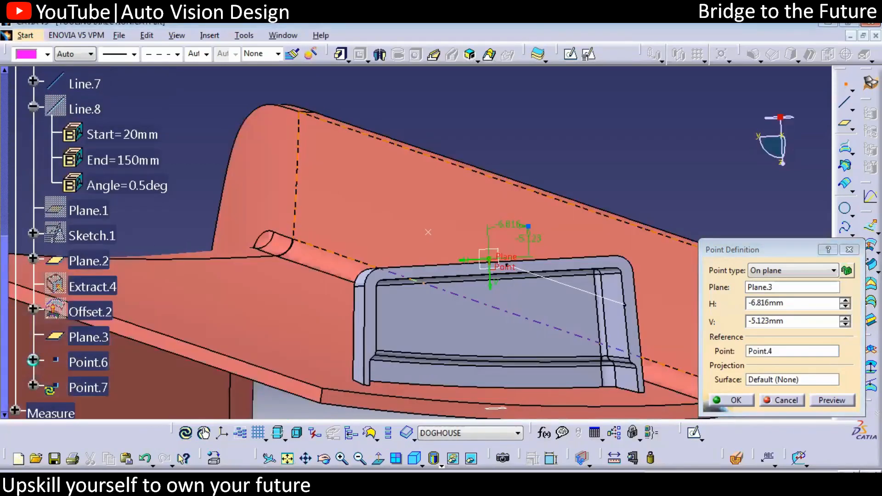
{"action": "left_click", "coordinate": [33, 361]}
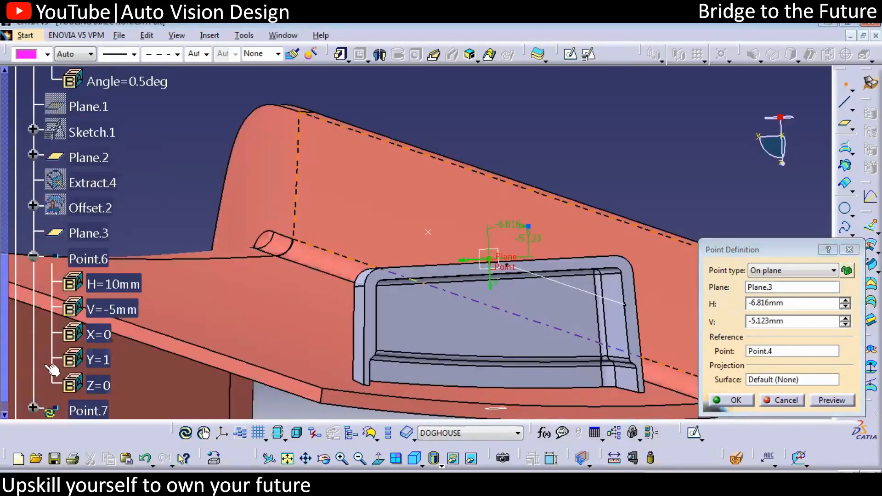
- Set the second point's offsets to H -10 mm and V -5 mm and create it
{"action": "double_click", "coordinate": [752, 304]}
{"action": "type", "text": "-10"}
{"action": "left_click_drag", "start_coordinate": [756, 321], "coordinate": [796, 321]}
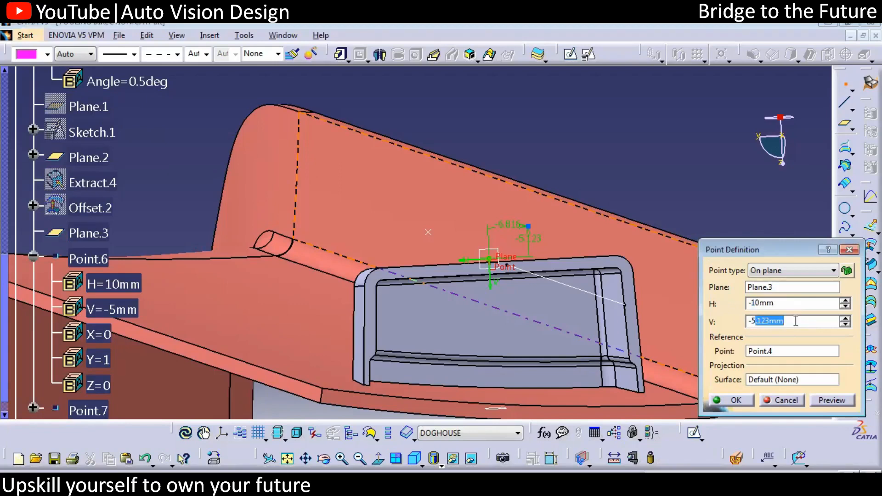
{"action": "key", "text": "BackSpace"}
{"action": "left_click", "coordinate": [839, 401]}
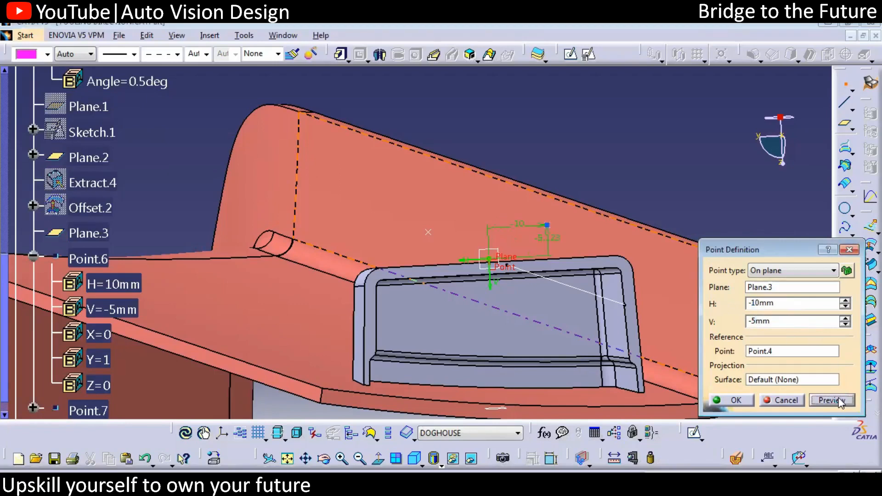
{"action": "left_click", "coordinate": [746, 402]}
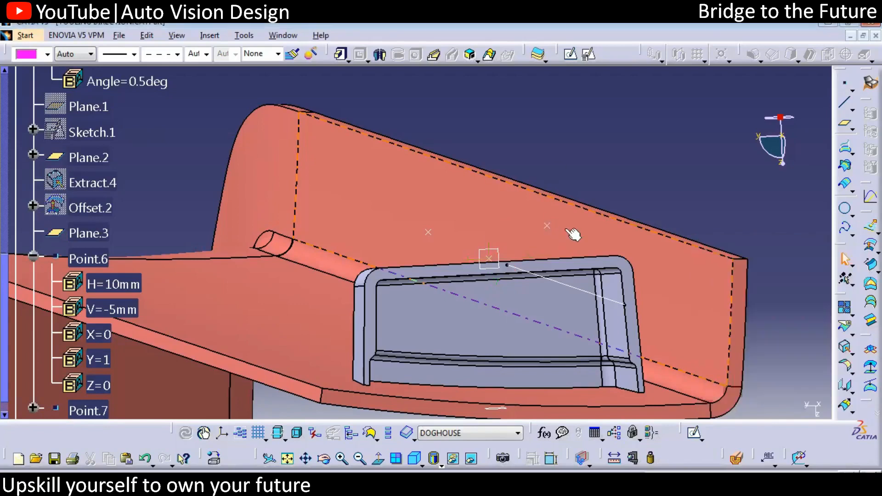
- Locate Line.7 in the DOGHOUSE set, hide it and show Line.8 instead
{"action": "middle_click_drag", "start_coordinate": [419, 272], "coordinate": [420, 238]}
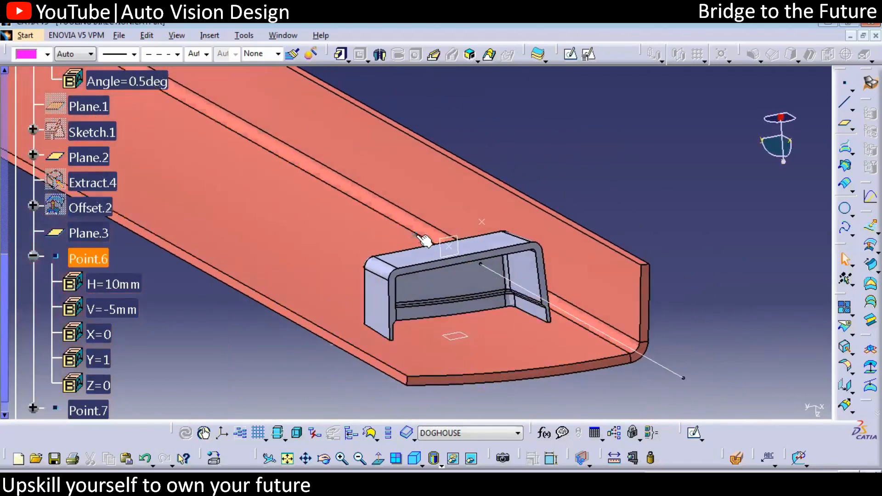
{"action": "middle_click_drag", "start_coordinate": [489, 226], "coordinate": [609, 313]}
{"action": "right_click", "coordinate": [608, 308]}
{"action": "left_click", "coordinate": [622, 321]}
{"action": "right_click", "coordinate": [623, 321]}
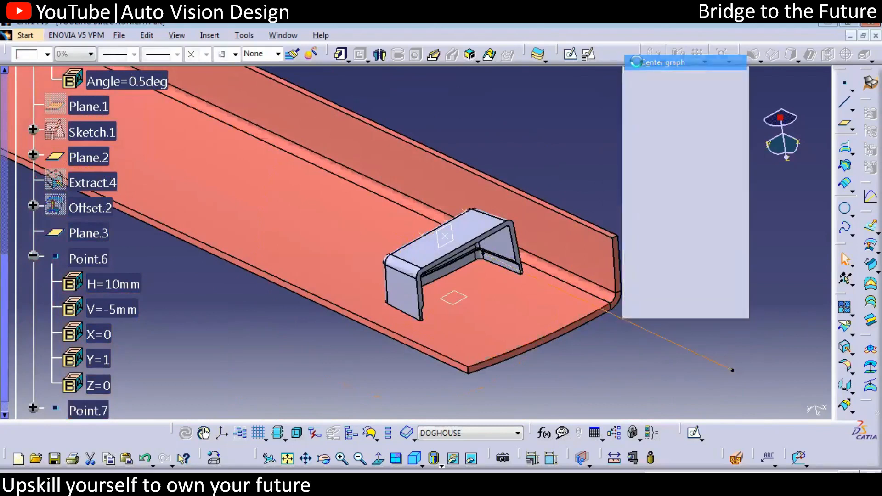
{"action": "left_click", "coordinate": [661, 61]}
{"action": "left_click", "coordinate": [82, 396]}
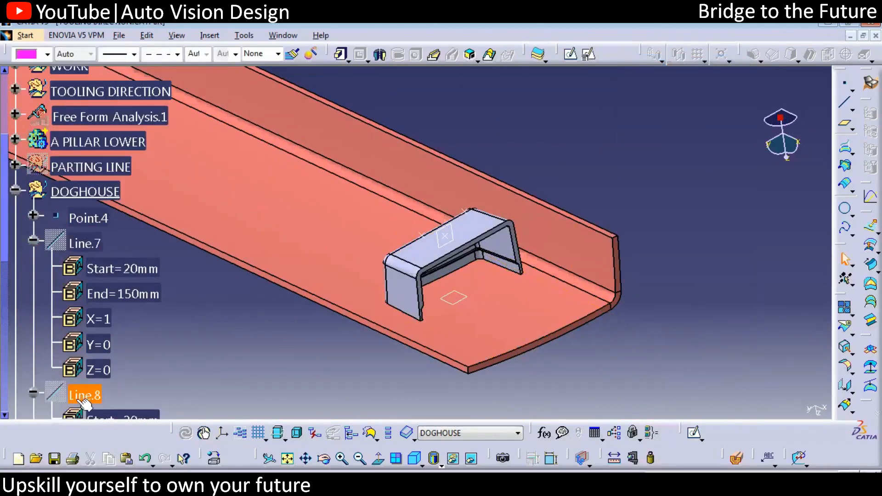
{"action": "left_click", "coordinate": [256, 292]}
- Instantiate a power copy from the Clip Tower 2020 part in the Clip Tower folder
{"action": "middle_click_drag", "start_coordinate": [254, 325], "coordinate": [358, 332]}
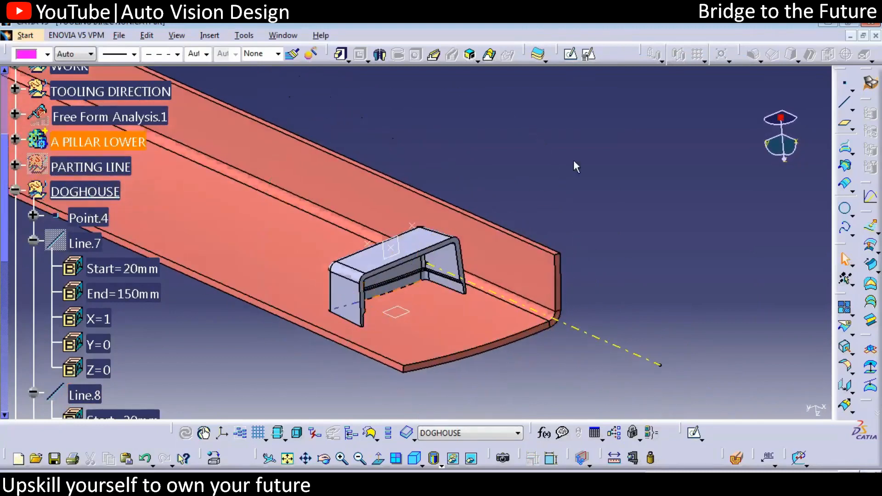
{"action": "left_click", "coordinate": [243, 35]}
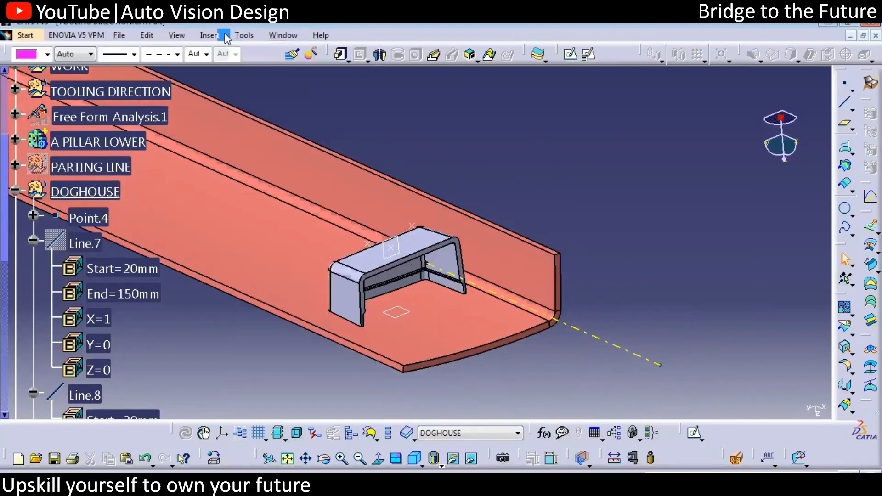
{"action": "left_click", "coordinate": [210, 35]}
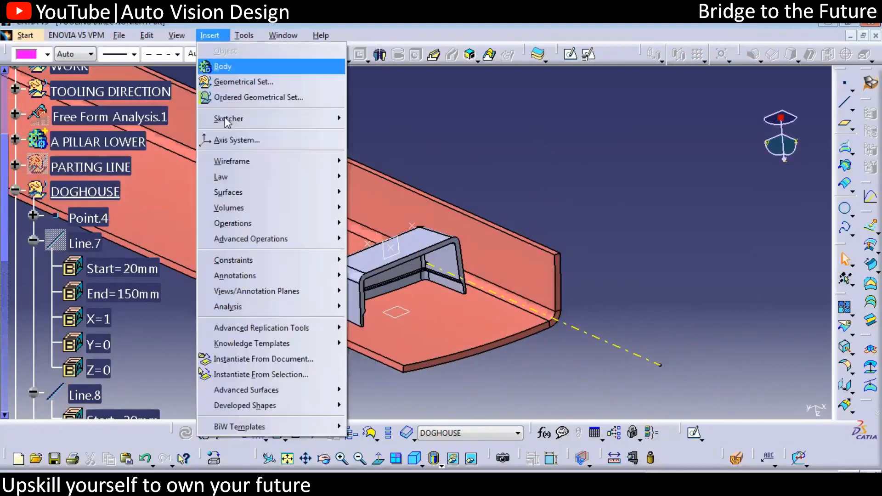
{"action": "left_click", "coordinate": [289, 363]}
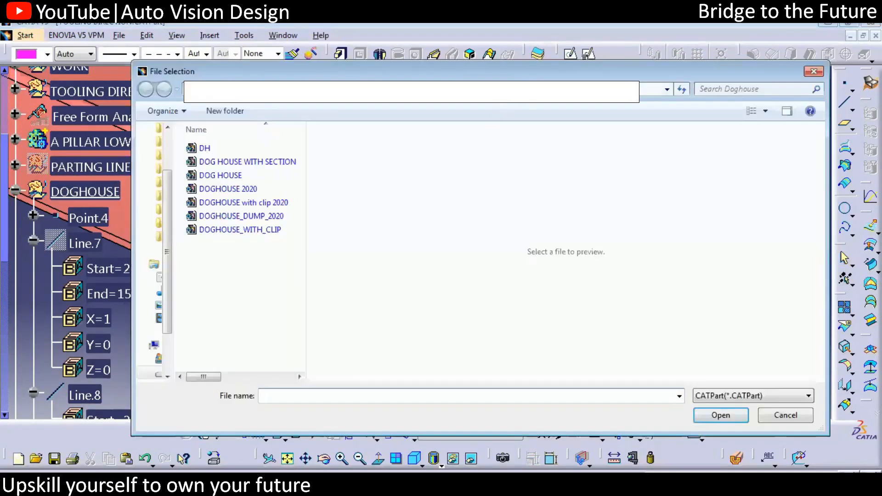
{"action": "left_click", "coordinate": [405, 90]}
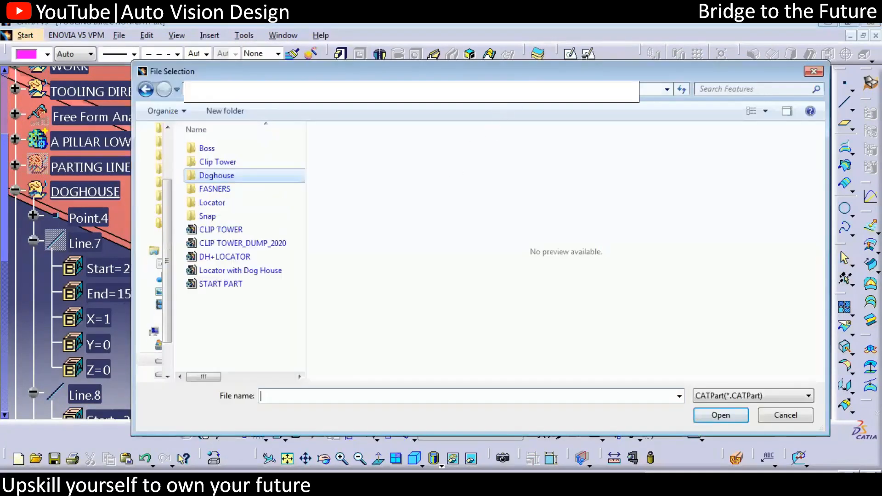
{"action": "left_click", "coordinate": [219, 162]}
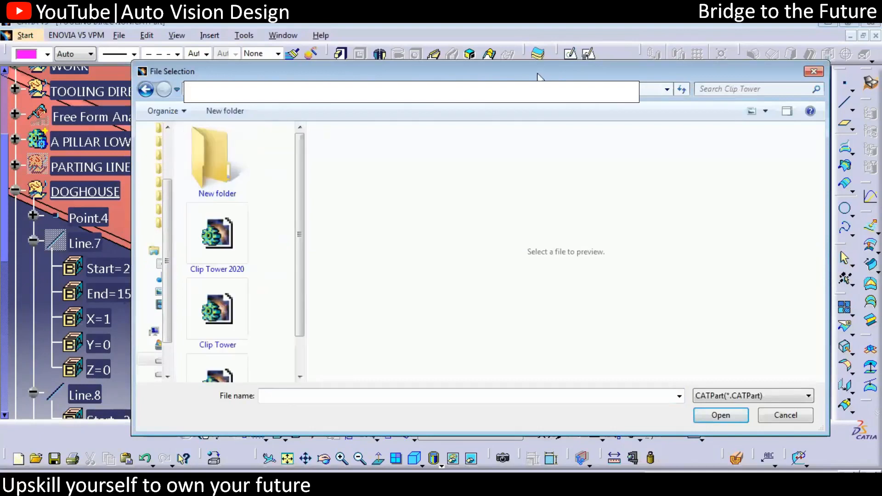
{"action": "left_click", "coordinate": [217, 239]}
{"action": "left_click", "coordinate": [721, 416]}
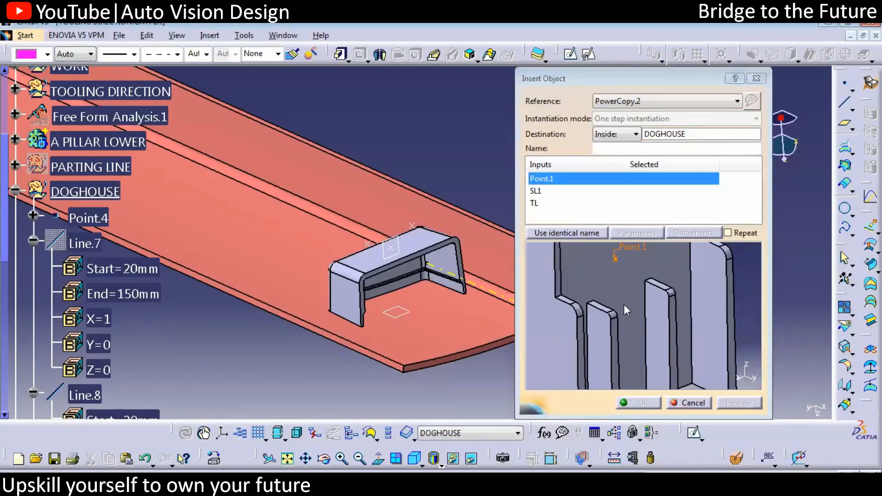
- Assign Point.7 to the power copy's Point.1 input and Line.8 to its SL1 input
{"action": "middle_click_drag", "start_coordinate": [622, 305], "coordinate": [571, 373]}
{"action": "middle_click_drag", "start_coordinate": [693, 339], "coordinate": [673, 392]}
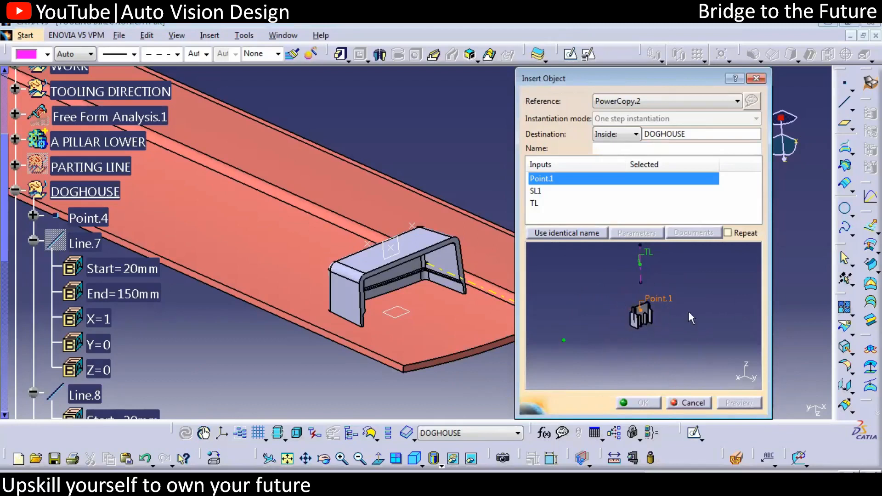
{"action": "middle_click_drag", "start_coordinate": [349, 315], "coordinate": [350, 342]}
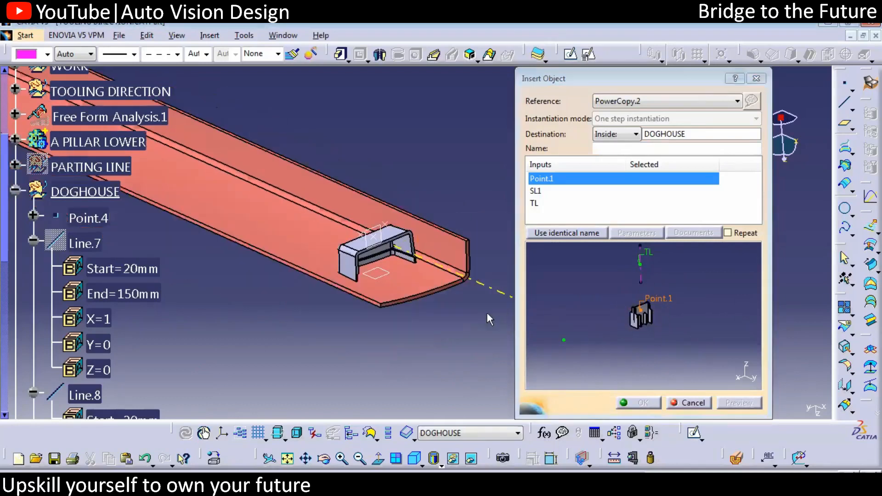
{"action": "left_click", "coordinate": [392, 230]}
{"action": "middle_click_drag", "start_coordinate": [397, 287], "coordinate": [363, 301]}
{"action": "left_click", "coordinate": [460, 296]}
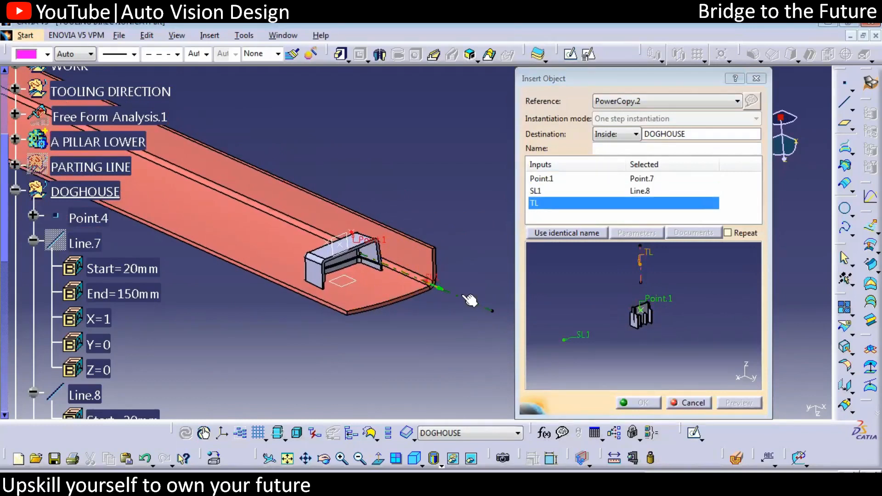
{"action": "middle_click_drag", "start_coordinate": [412, 321], "coordinate": [413, 349]}
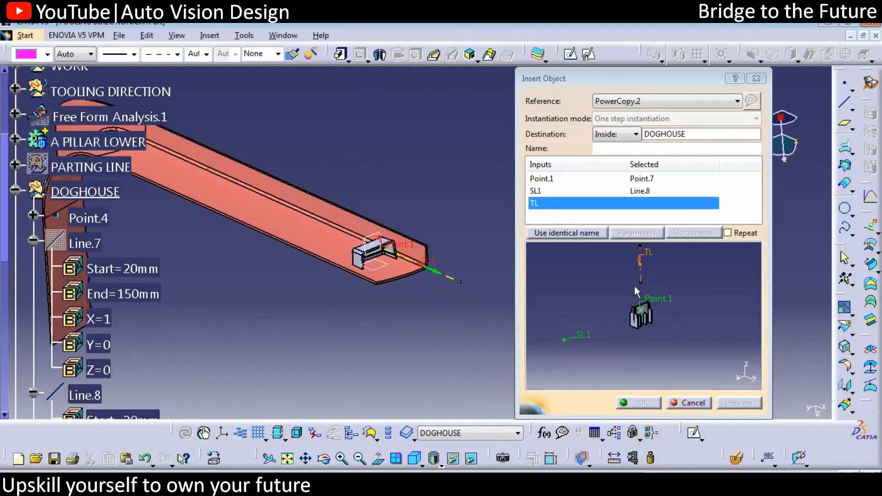
- Assign TOOLING LINE to the power copy's TL input, preview the result and create the clip tower on the doghouse
{"action": "middle_click_drag", "start_coordinate": [634, 286], "coordinate": [636, 310]}
{"action": "middle_click_drag", "start_coordinate": [345, 229], "coordinate": [358, 163]}
{"action": "left_click", "coordinate": [347, 151]}
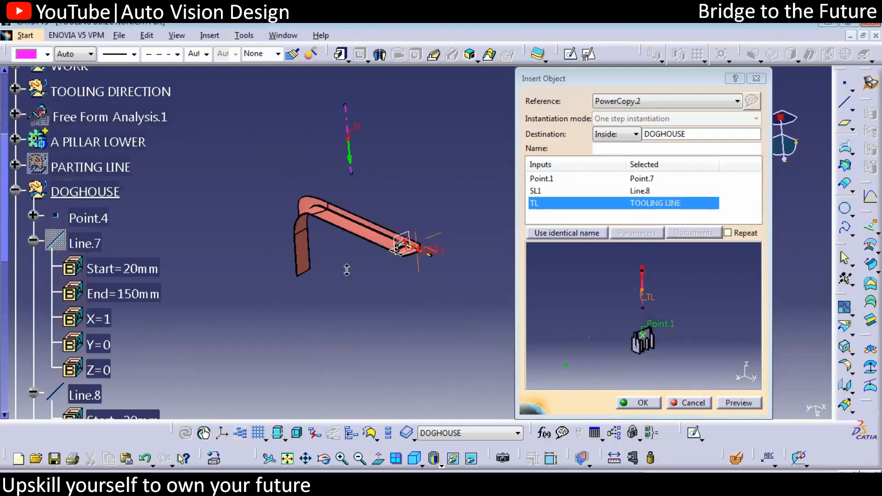
{"action": "left_click", "coordinate": [745, 406]}
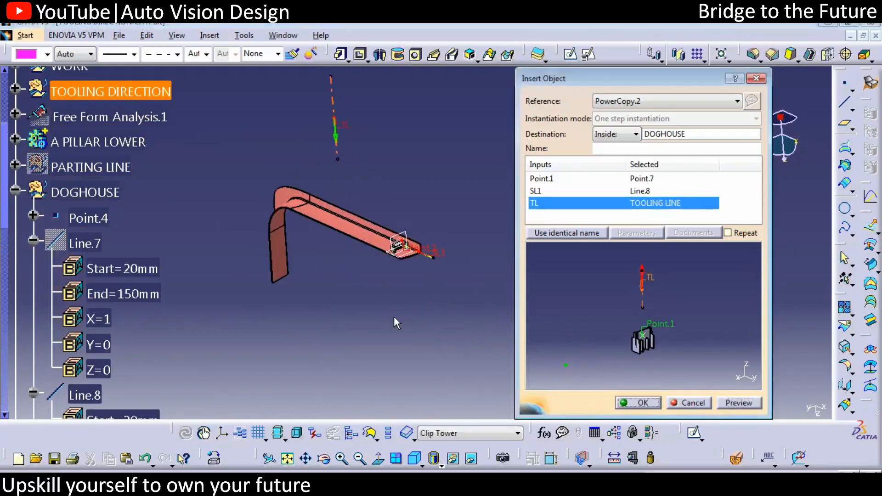
{"action": "middle_click_drag", "start_coordinate": [393, 316], "coordinate": [383, 292]}
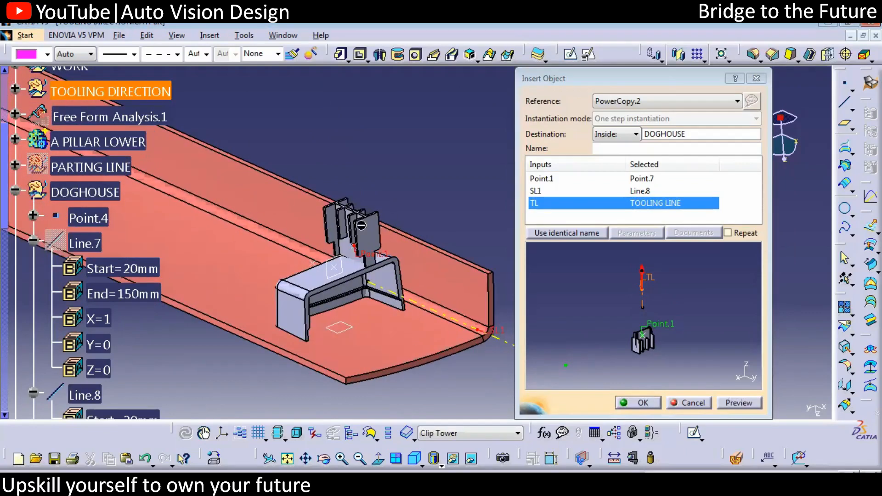
{"action": "middle_click_drag", "start_coordinate": [334, 256], "coordinate": [307, 125]}
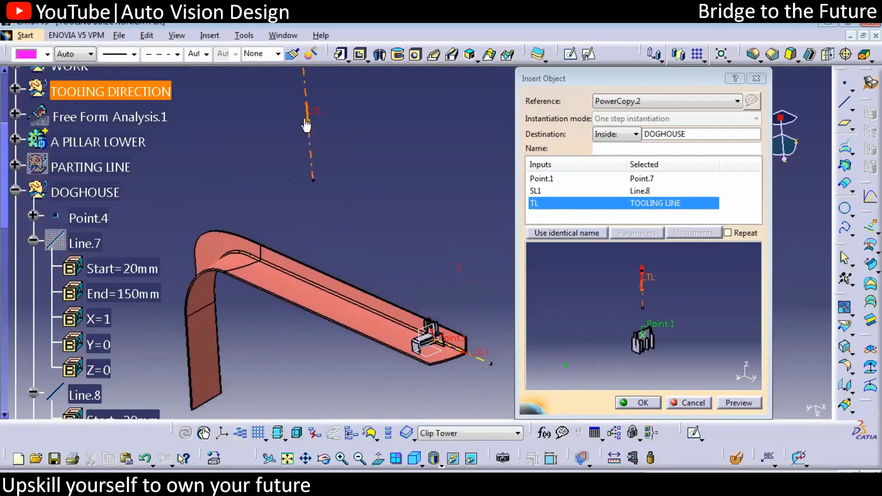
{"action": "left_click", "coordinate": [718, 403]}
{"action": "middle_click_drag", "start_coordinate": [445, 188], "coordinate": [446, 287]}
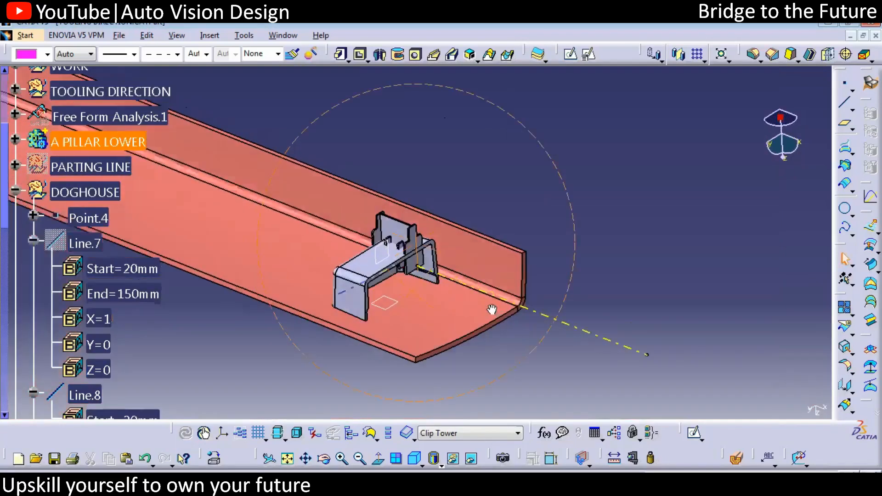
{"action": "middle_click_drag", "start_coordinate": [492, 309], "coordinate": [444, 291]}
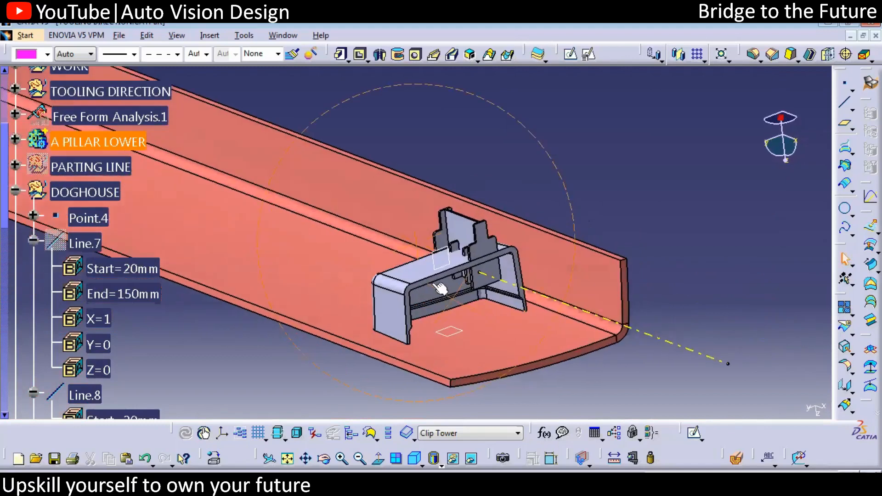
{"action": "left_click", "coordinate": [244, 35]}
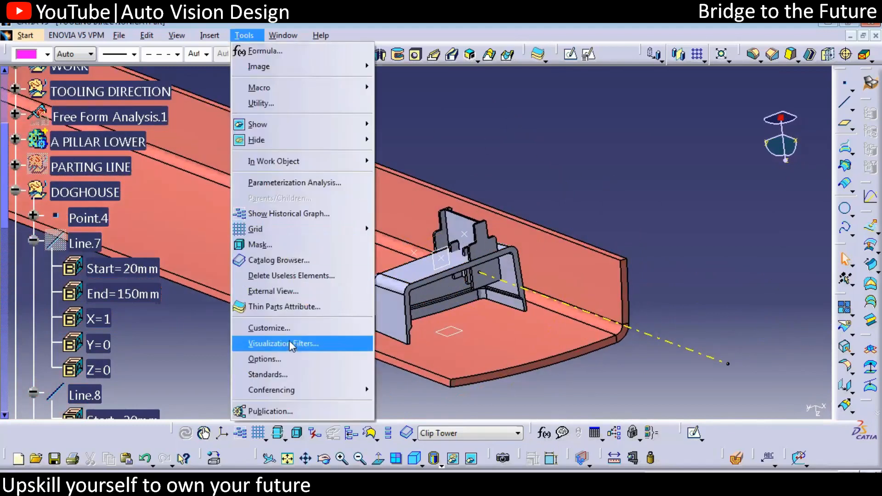
{"action": "left_click", "coordinate": [462, 198]}
{"action": "middle_click_drag", "start_coordinate": [462, 198], "coordinate": [467, 201]}
- Instantiate a power copy from the DOCUMENTDOCUMENT part in the Locator folder
{"action": "left_click", "coordinate": [210, 36]}
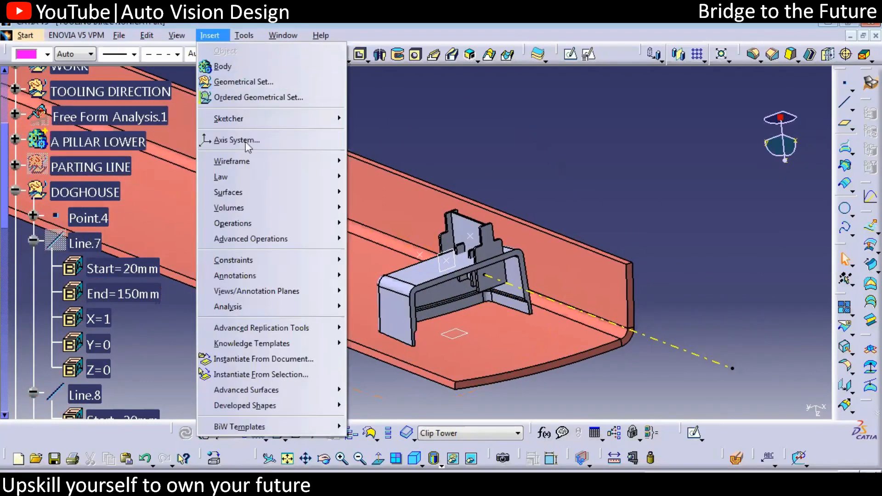
{"action": "left_click", "coordinate": [288, 359]}
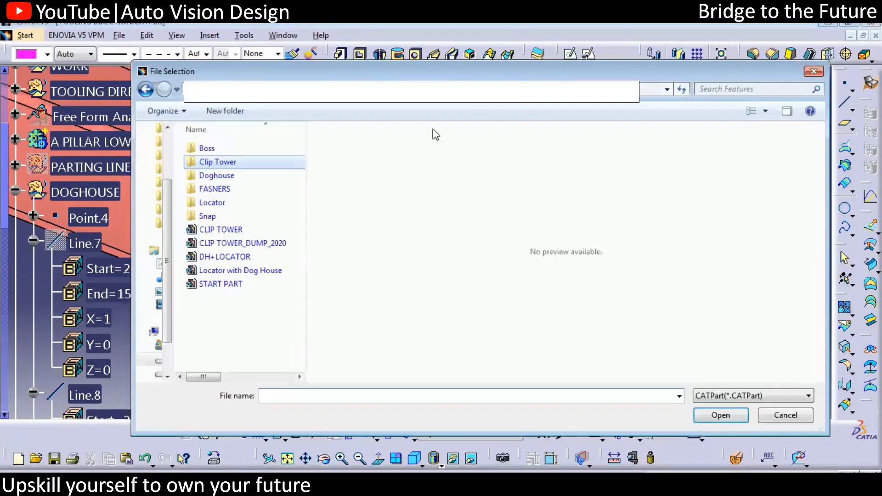
{"action": "double_click", "coordinate": [216, 203]}
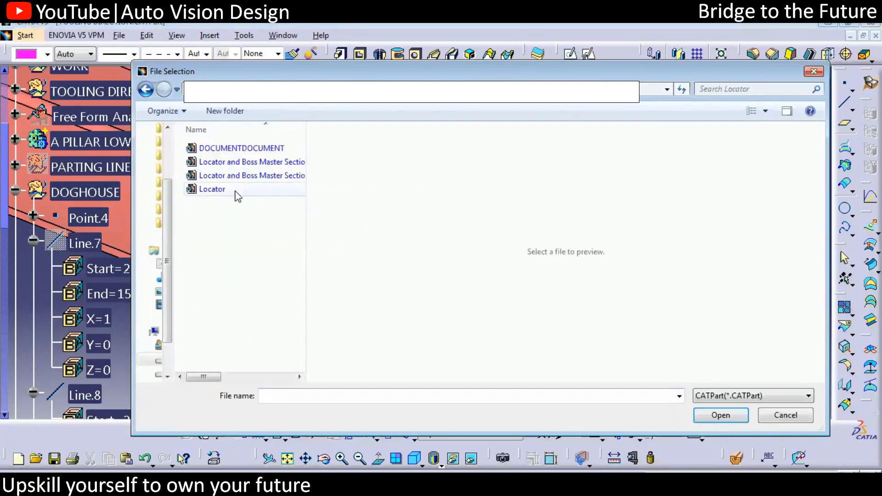
{"action": "left_click", "coordinate": [255, 149]}
{"action": "left_click", "coordinate": [718, 413]}
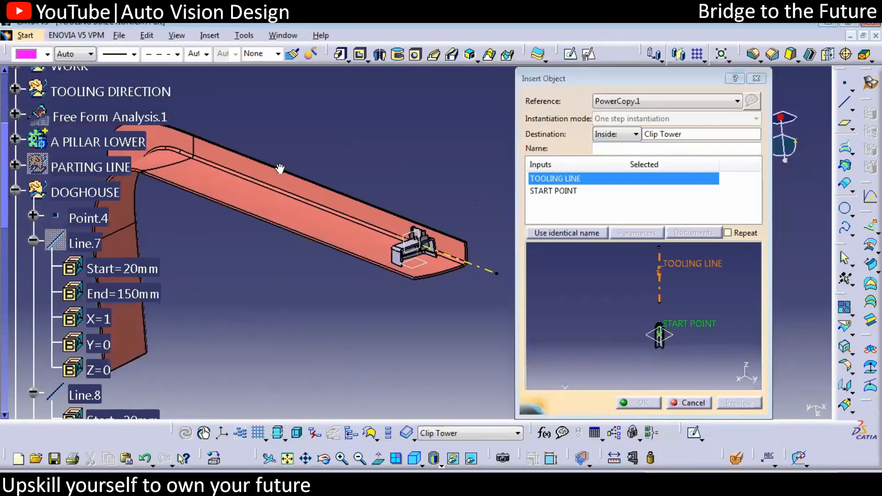
- Assign TOOLING LINE to the TOOLING LINE input and Point.6 to the START POINT input, and create the locator
{"action": "left_click", "coordinate": [345, 138]}
{"action": "middle_click_drag", "start_coordinate": [424, 211], "coordinate": [411, 223]}
{"action": "left_click", "coordinate": [388, 239]}
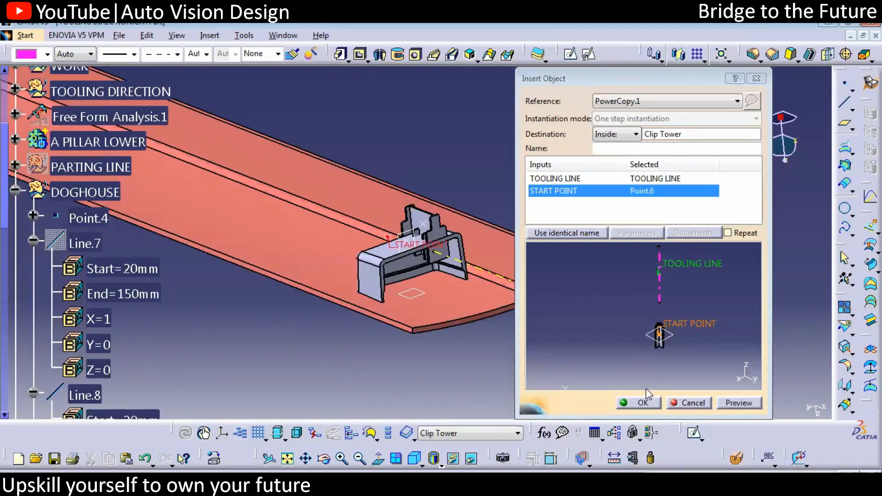
{"action": "left_click", "coordinate": [738, 403]}
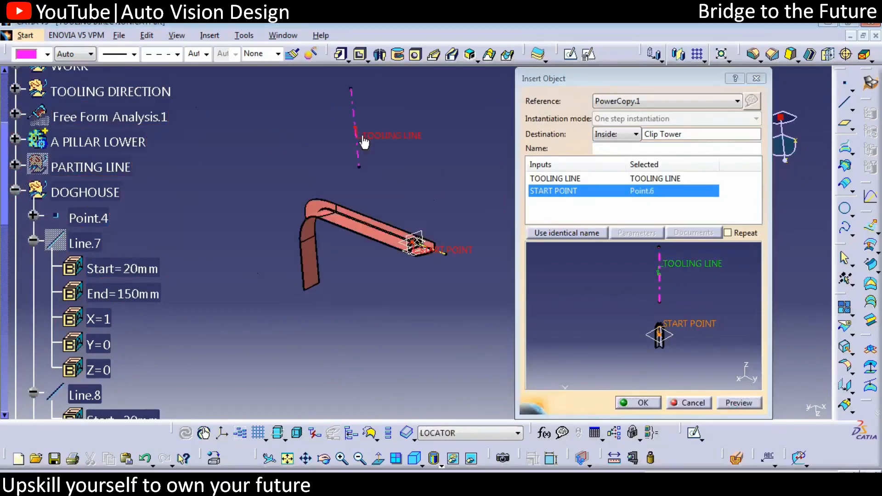
{"action": "left_click", "coordinate": [569, 180]}
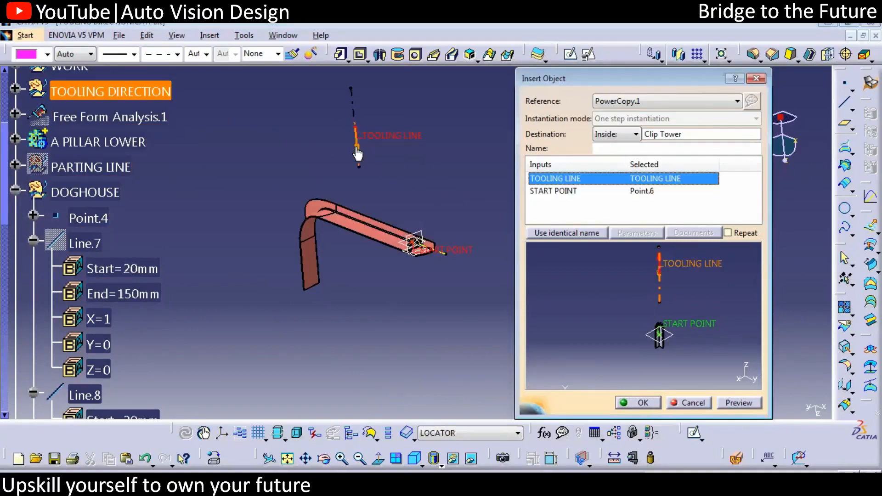
{"action": "left_click", "coordinate": [358, 154]}
{"action": "left_click", "coordinate": [738, 403]}
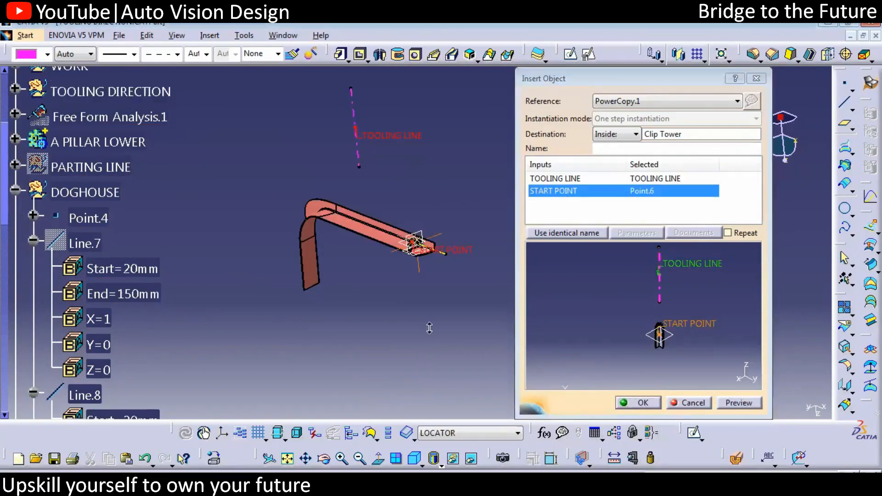
{"action": "middle_click_drag", "start_coordinate": [381, 285], "coordinate": [599, 385]}
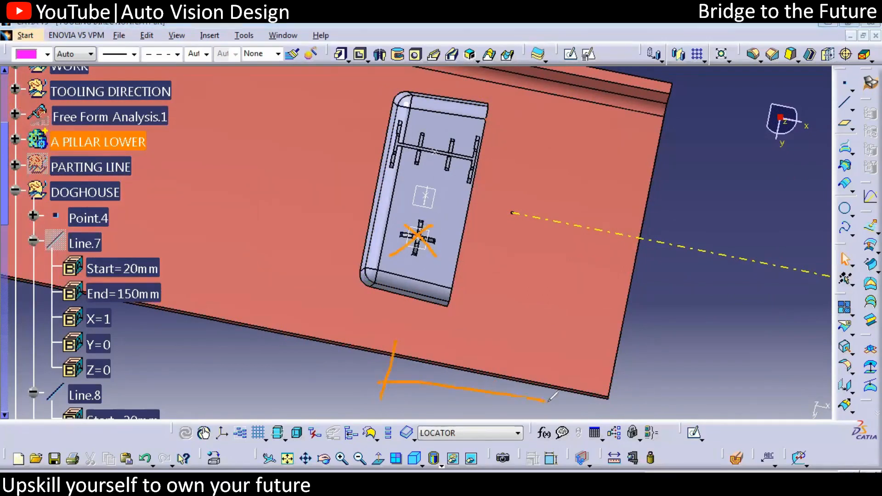
{"action": "mouse_move", "coordinate": [819, 117]}
{"action": "left_mouse_down"}
{"action": "mouse_move", "coordinate": [810, 105]}
{"action": "mouse_move", "coordinate": [786, 110]}
{"action": "left_mouse_up"}
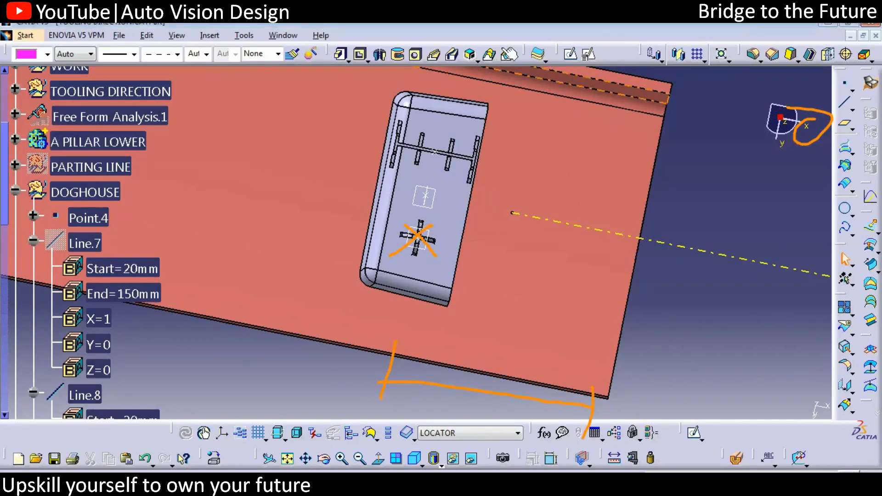
{"action": "key", "text": "Escape"}
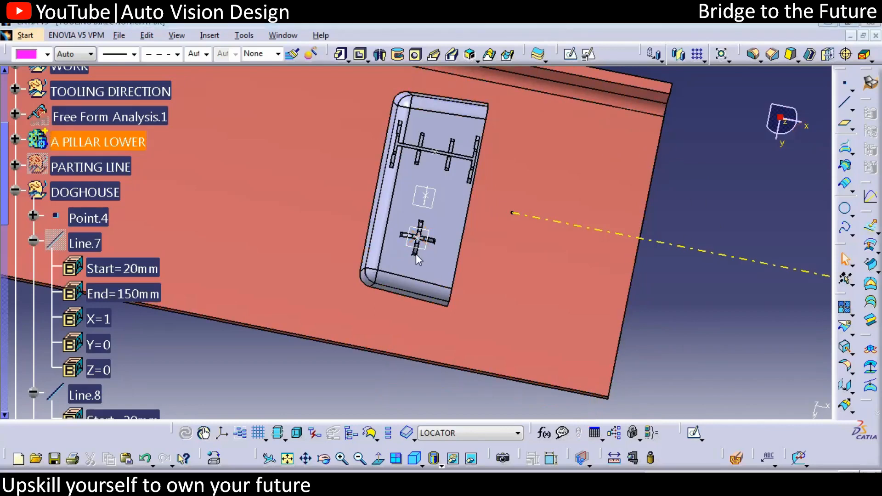
- Locate Sketch.6 of the locator's Pad.6 and set its sketch orientation to Parallel to line with Line.8 as reference
{"action": "right_click", "coordinate": [416, 255]}
{"action": "left_click", "coordinate": [452, 244]}
{"action": "right_click", "coordinate": [464, 256]}
{"action": "left_click", "coordinate": [478, 230]}
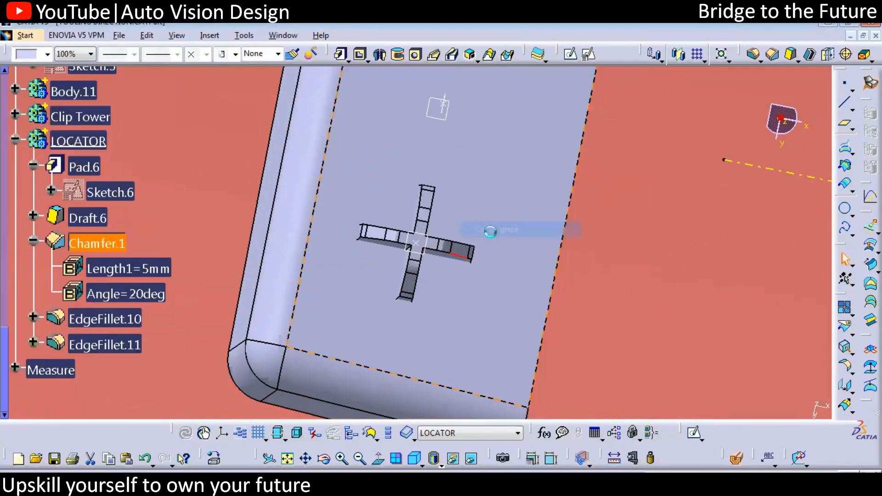
{"action": "right_click", "coordinate": [104, 192]}
{"action": "right_click", "coordinate": [103, 192]}
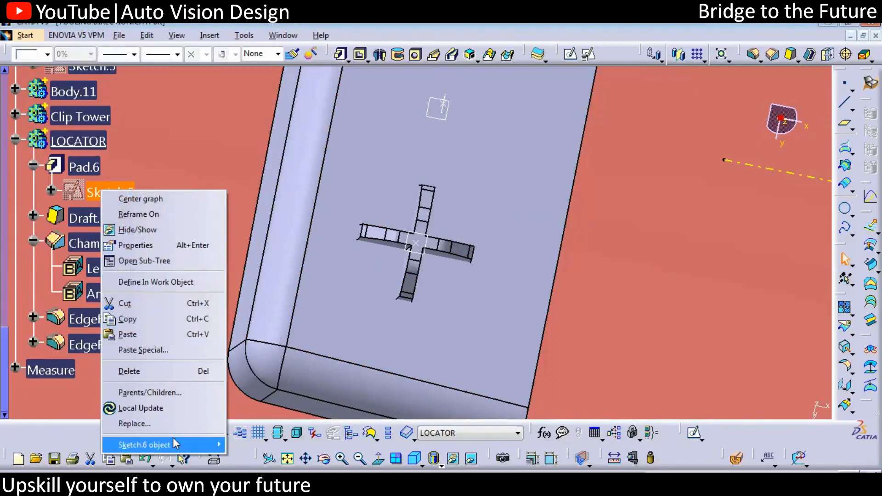
{"action": "mouse_move", "coordinate": [172, 438]}
{"action": "left_click", "coordinate": [271, 398]}
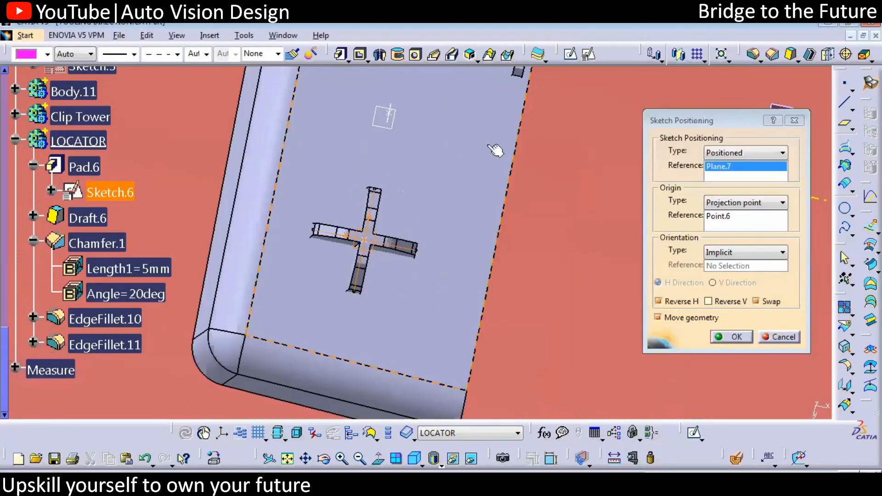
{"action": "left_click", "coordinate": [746, 252]}
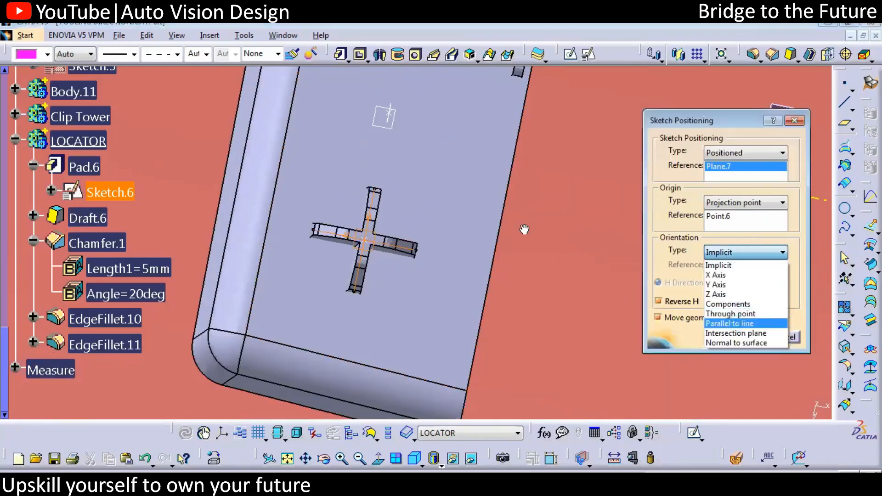
{"action": "left_click", "coordinate": [746, 323]}
{"action": "left_click", "coordinate": [581, 237]}
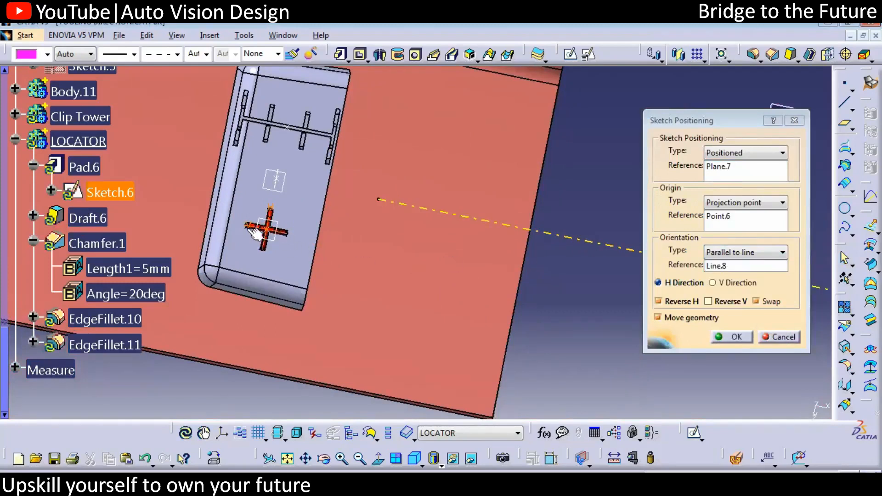
{"action": "left_click", "coordinate": [740, 338]}
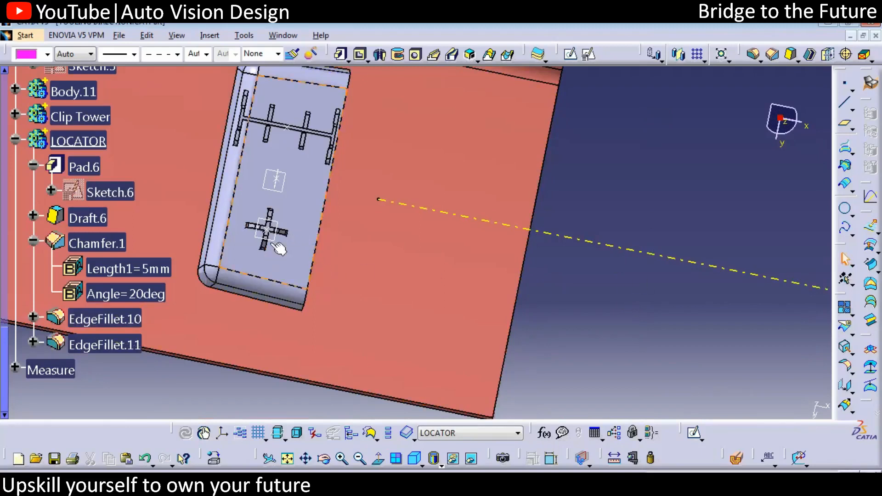
- Collapse the LOCATOR and DOGHOUSE branches and run a local update on the TOOLING DIRECTION part
{"action": "left_click", "coordinate": [16, 139]}
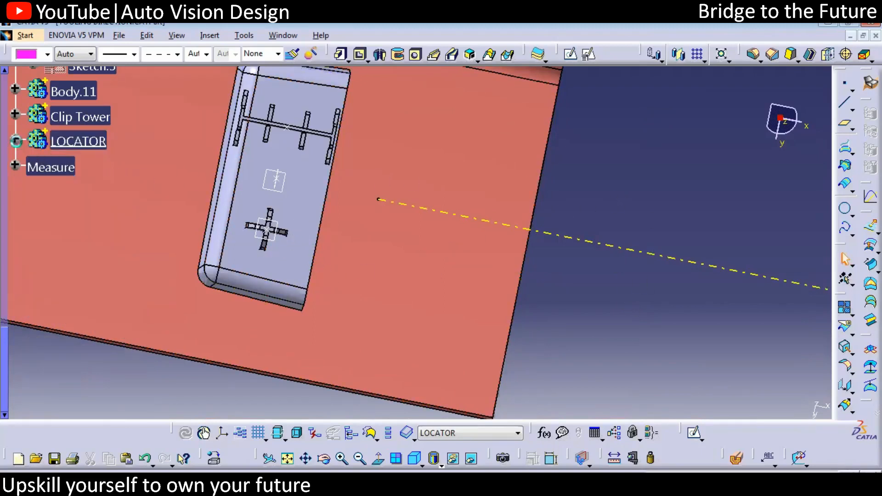
{"action": "left_click_drag", "start_coordinate": [8, 368], "coordinate": [20, 78]}
{"action": "left_click", "coordinate": [15, 356]}
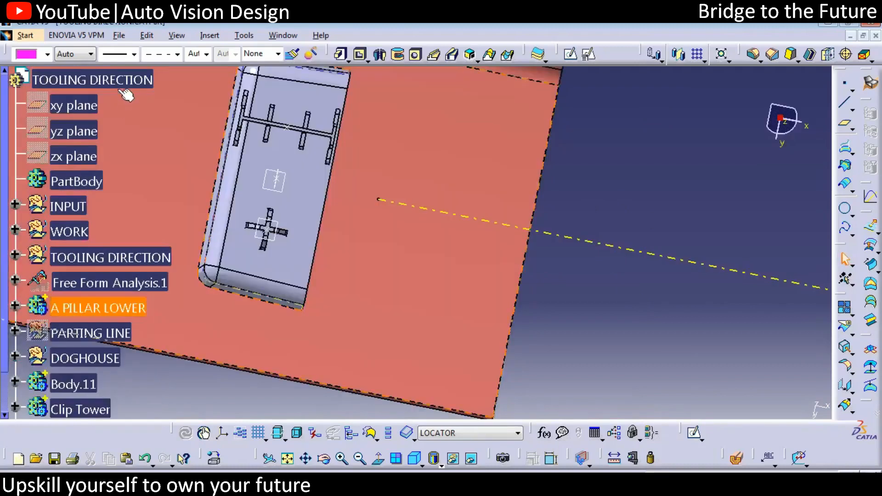
{"action": "right_click", "coordinate": [120, 83]}
{"action": "left_click", "coordinate": [159, 303]}
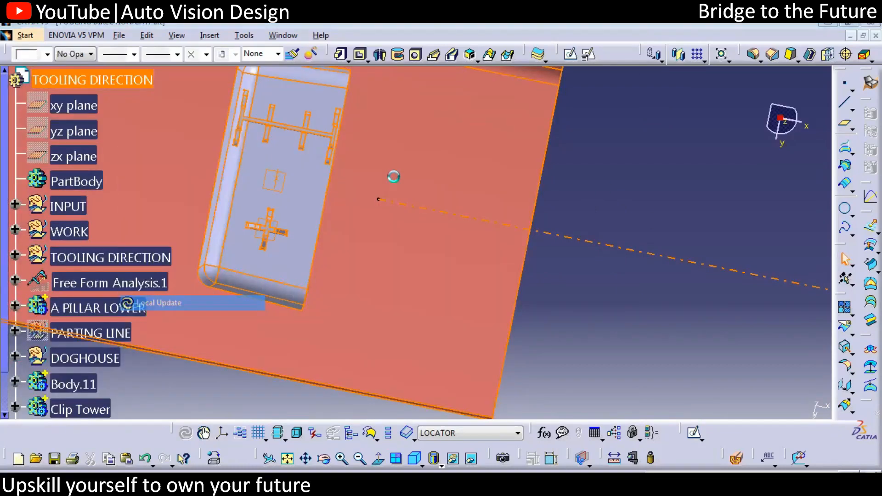
{"action": "middle_click_drag", "start_coordinate": [604, 187], "coordinate": [427, 239]}
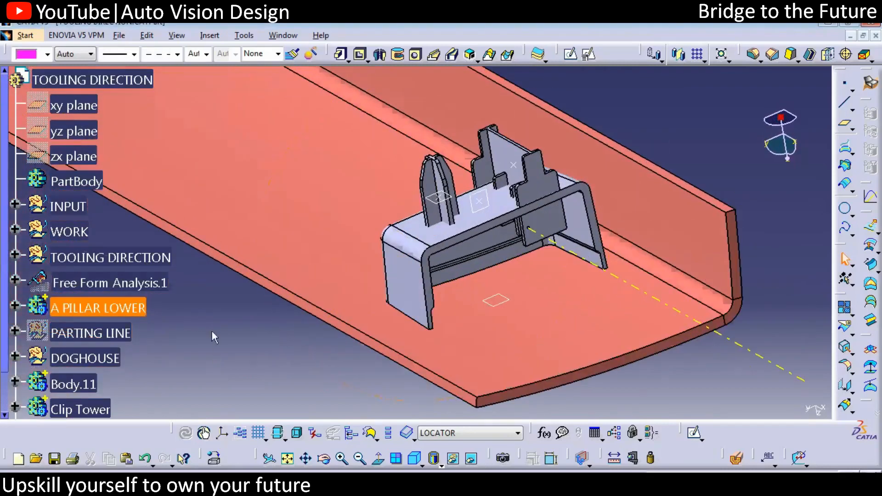
- Expand the A PILLAR LOWER body and define the DOG_HOUSE body under Trim.1 as the in-work object
{"action": "left_click", "coordinate": [15, 305]}
{"action": "left_click", "coordinate": [51, 383]}
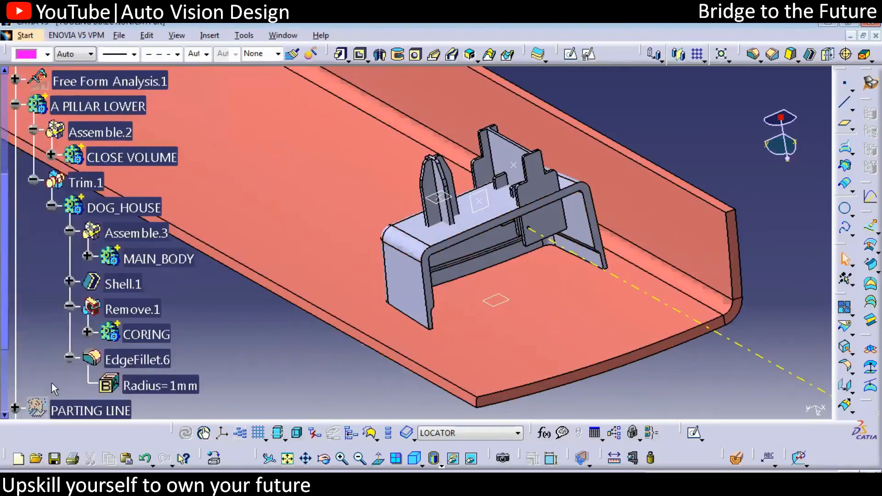
{"action": "right_click", "coordinate": [114, 208]}
{"action": "left_click", "coordinate": [147, 230]}
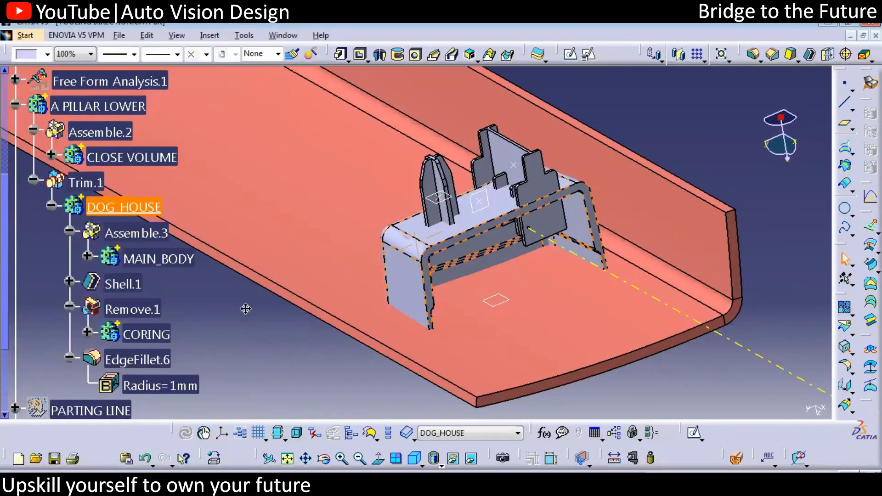
- Change the Trim.1 operation that joins DOG_HOUSE to the A PILLAR LOWER body into an Add
{"action": "right_click", "coordinate": [134, 208]}
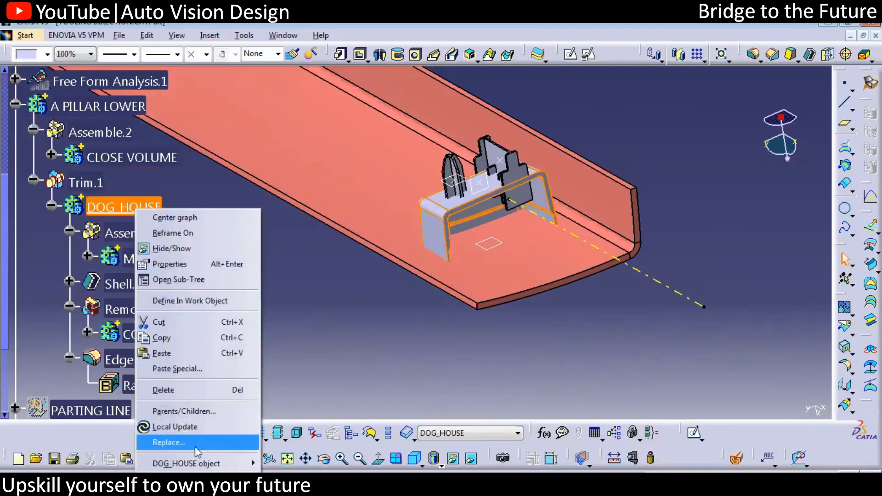
{"action": "left_click", "coordinate": [85, 183]}
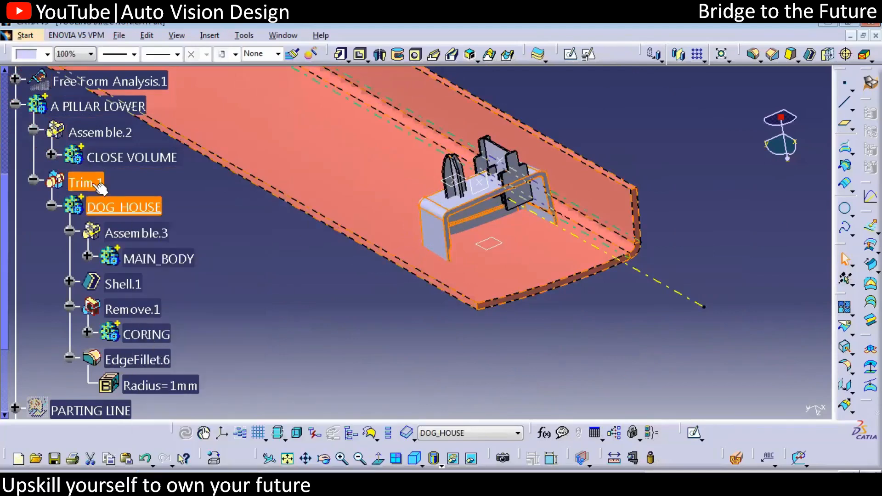
{"action": "right_click", "coordinate": [86, 185]}
{"action": "mouse_move", "coordinate": [193, 437]}
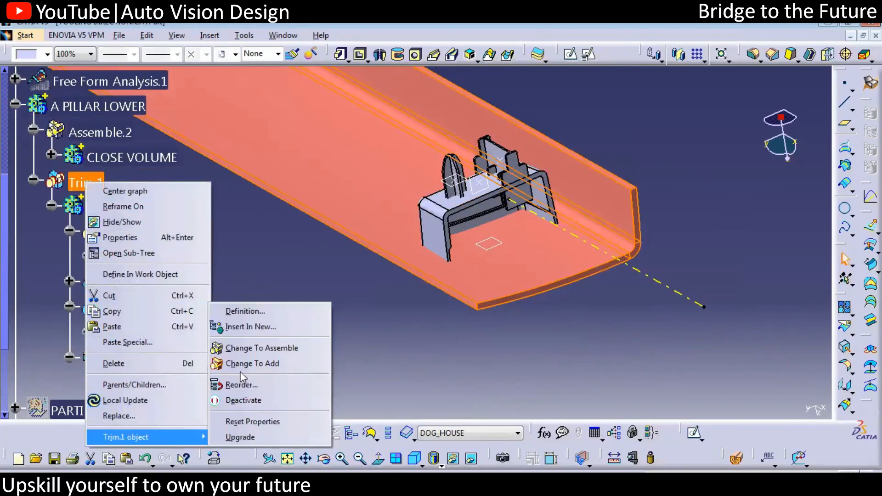
{"action": "left_click", "coordinate": [247, 365]}
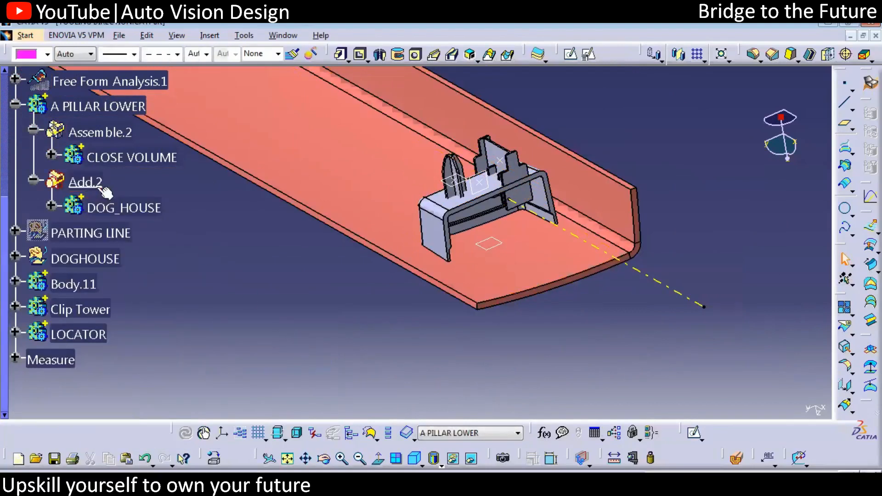
- Insert the Add.2 operation holding DOG_HOUSE into a new body and define that Body.15 as the in-work object
{"action": "right_click", "coordinate": [98, 186]}
{"action": "mouse_move", "coordinate": [159, 443]}
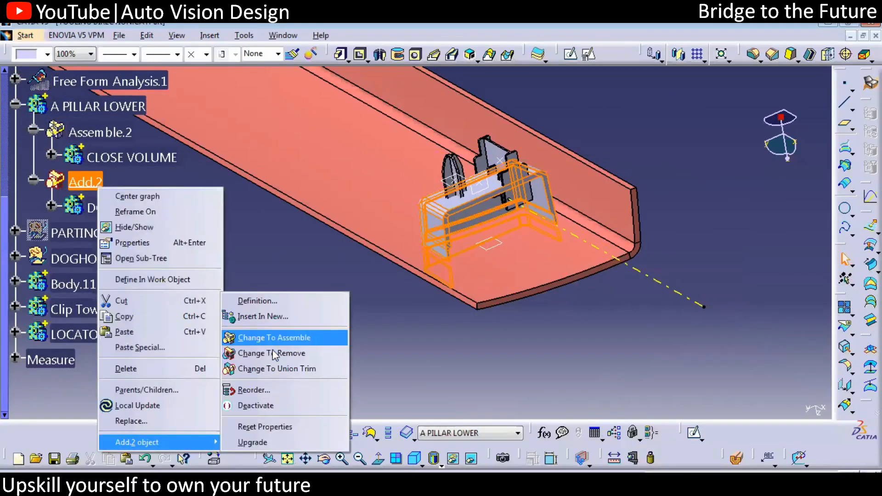
{"action": "left_click", "coordinate": [262, 317]}
{"action": "left_click", "coordinate": [52, 205]}
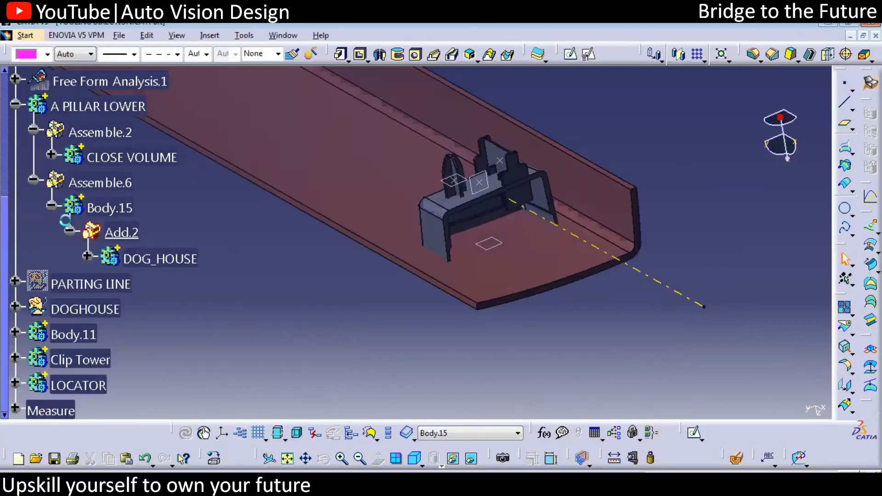
{"action": "right_click", "coordinate": [109, 207]}
{"action": "left_click", "coordinate": [164, 297]}
- Union Trim the Clip Tower body with Body.15, keeping the clip tower's outer side face above the doghouse
{"action": "left_click", "coordinate": [99, 364]}
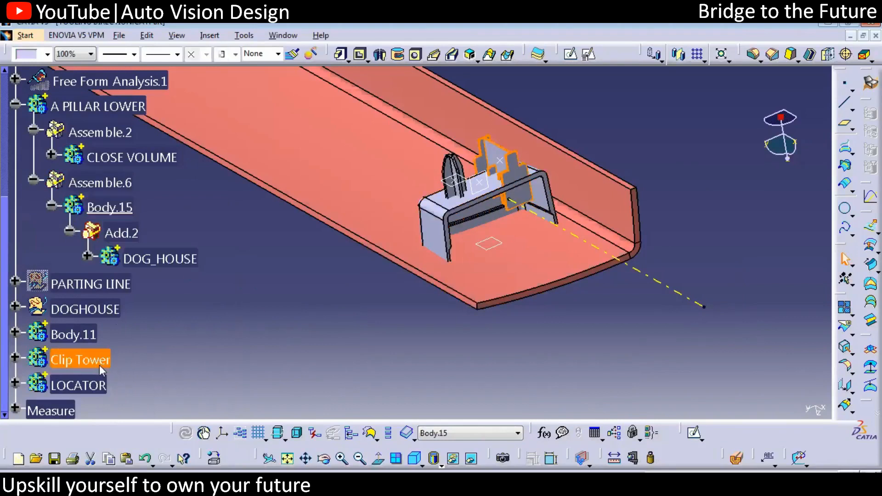
{"action": "right_click", "coordinate": [99, 365]}
{"action": "mouse_move", "coordinate": [150, 357]}
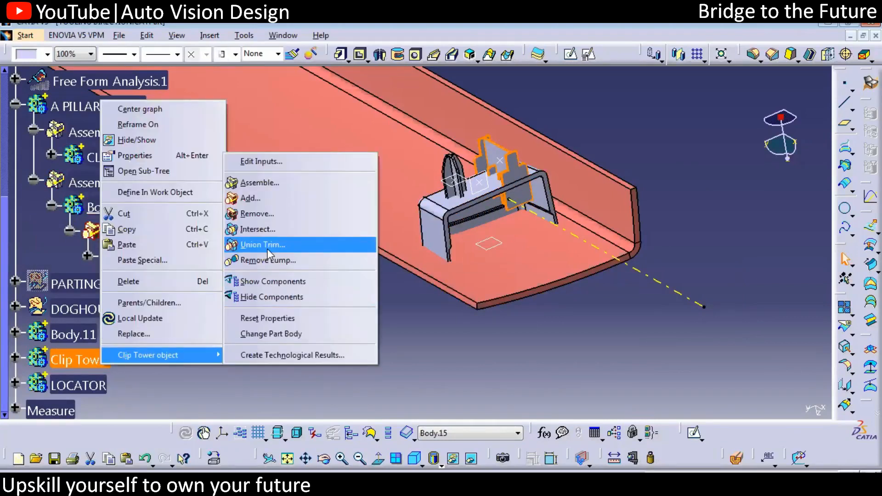
{"action": "left_click", "coordinate": [267, 251]}
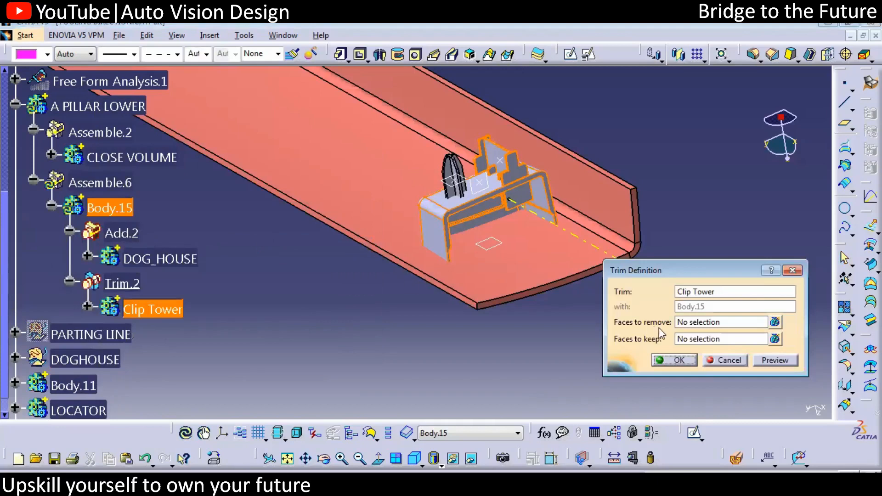
{"action": "left_click", "coordinate": [721, 322]}
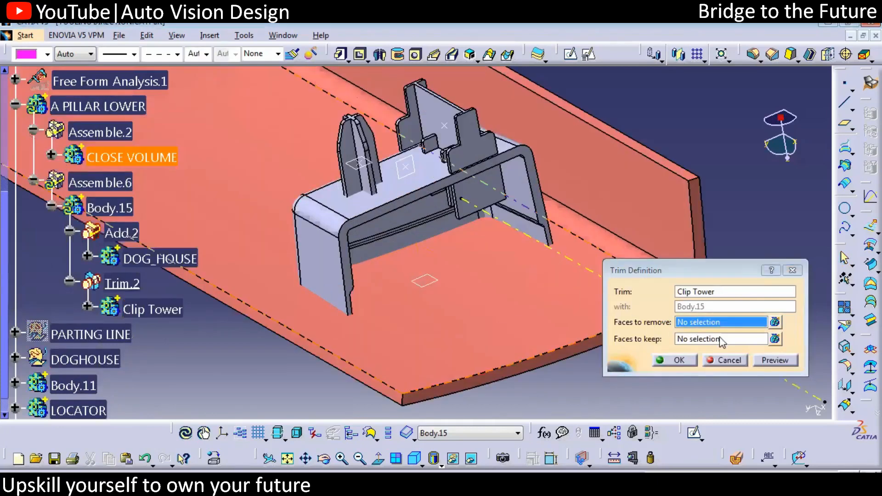
{"action": "left_click", "coordinate": [723, 340]}
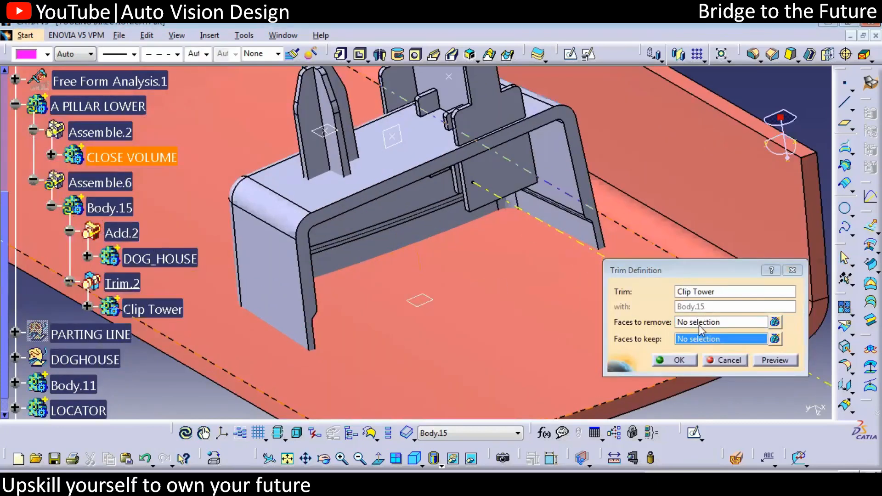
{"action": "mouse_move", "coordinate": [494, 110]}
{"action": "middle_mouse_down"}
{"action": "mouse_move", "coordinate": [478, 138]}
{"action": "mouse_move", "coordinate": [454, 104]}
{"action": "middle_mouse_up"}
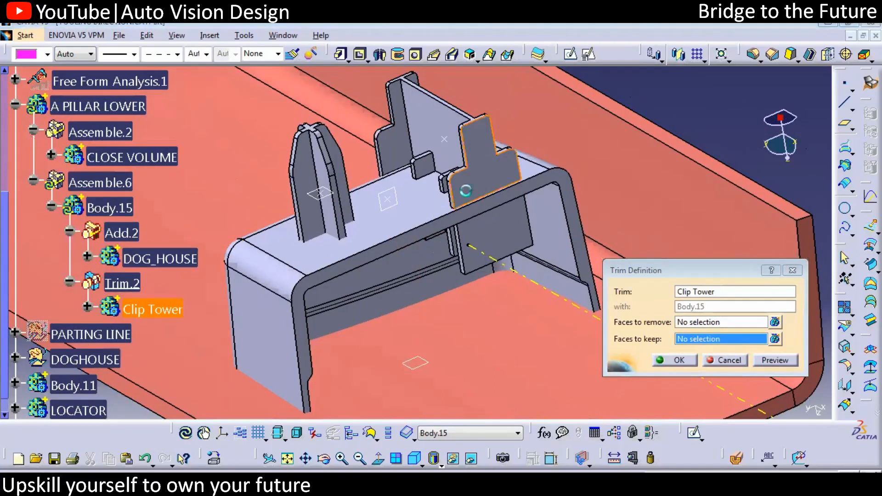
{"action": "left_click", "coordinate": [465, 190]}
{"action": "left_click", "coordinate": [779, 361]}
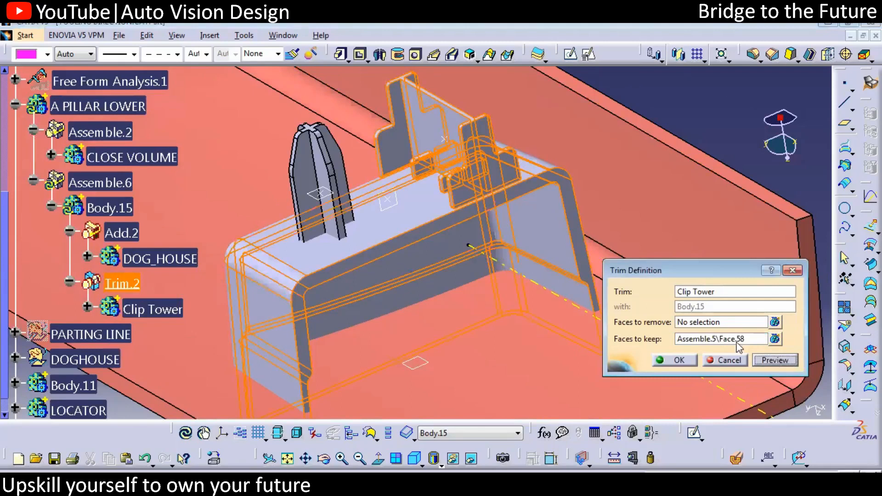
{"action": "left_click", "coordinate": [681, 359]}
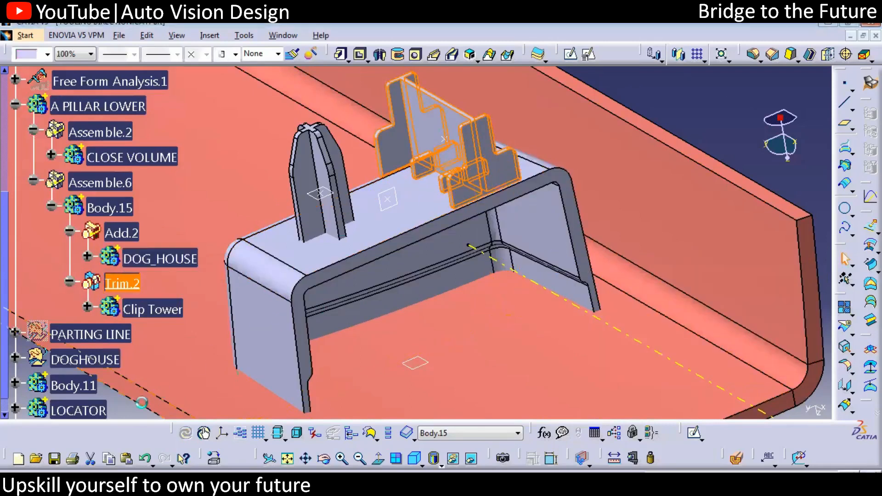
- Union Trim the LOCATOR body with Body.15, keeping the locator's rib face and the doghouse's top face
{"action": "right_click", "coordinate": [93, 416]}
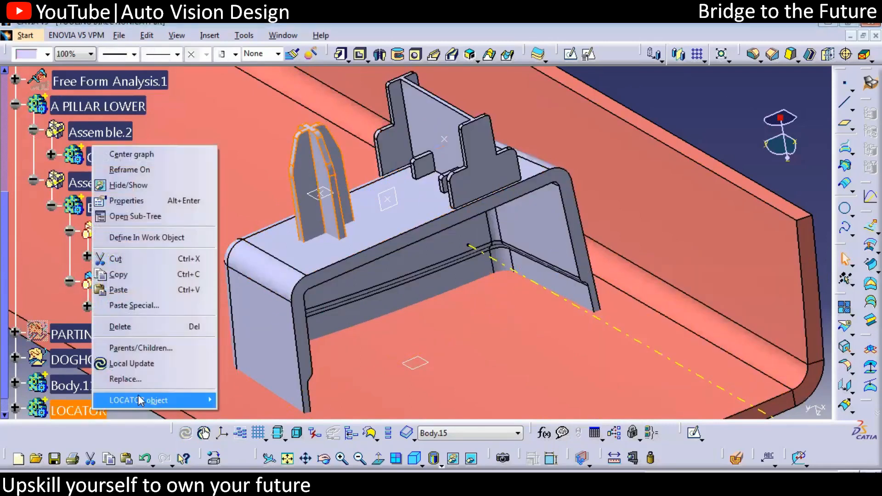
{"action": "mouse_move", "coordinate": [138, 400]}
{"action": "left_click", "coordinate": [275, 290]}
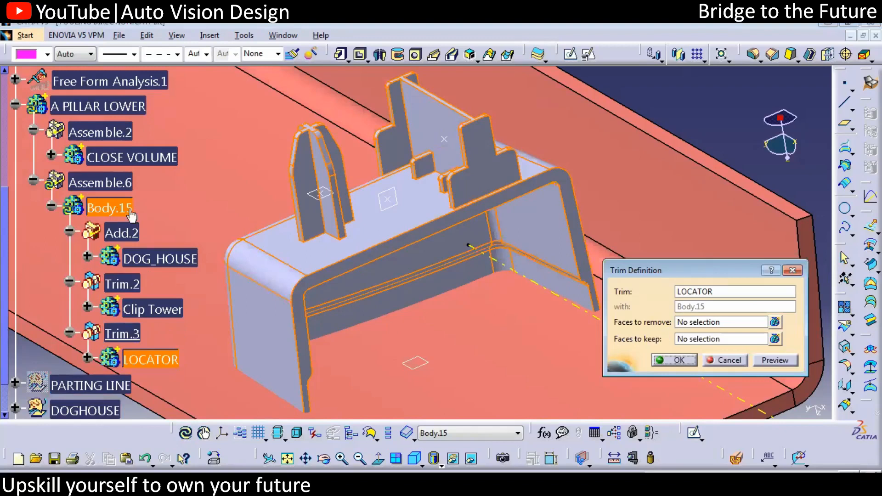
{"action": "left_click", "coordinate": [709, 339]}
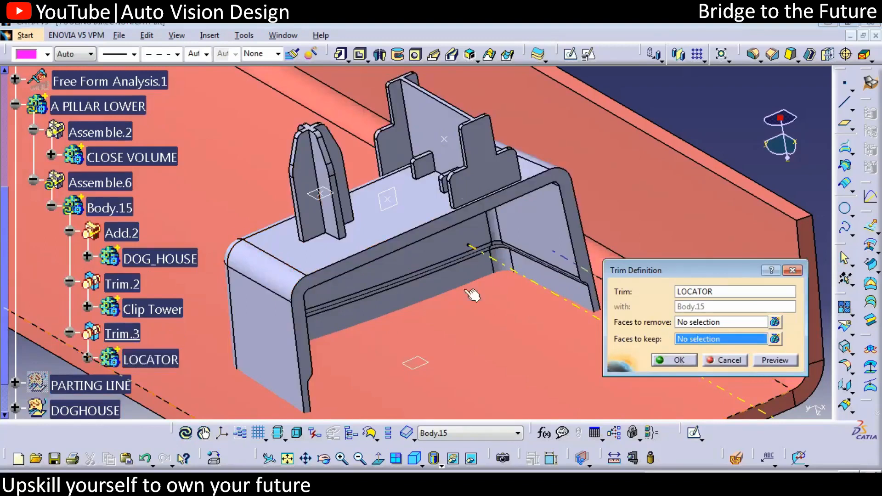
{"action": "left_click", "coordinate": [310, 171]}
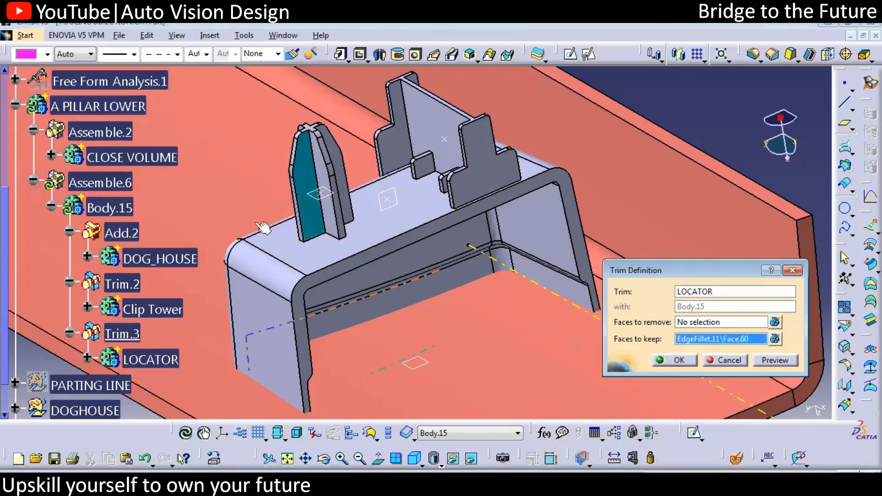
{"action": "left_click", "coordinate": [304, 257]}
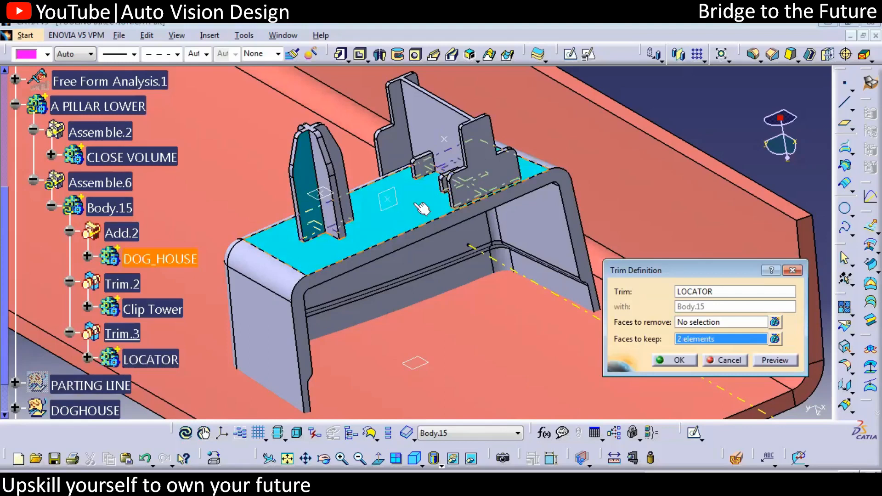
{"action": "middle_click_drag", "start_coordinate": [441, 315], "coordinate": [381, 312]}
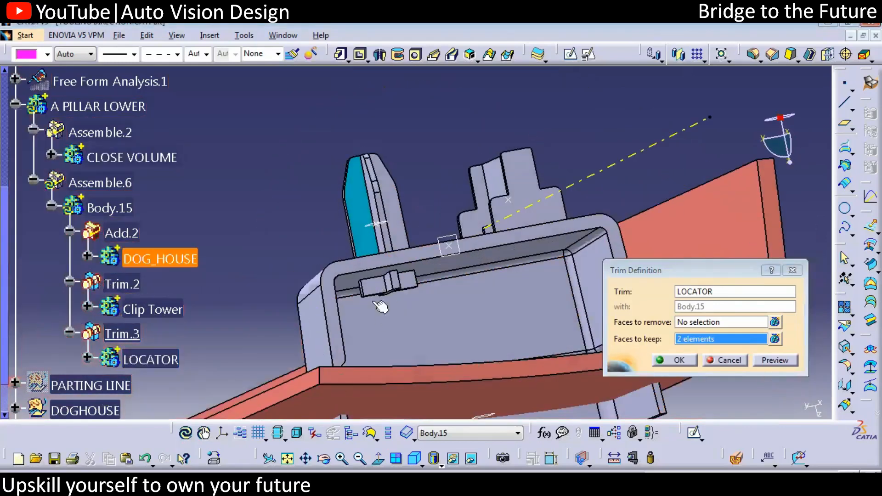
{"action": "left_click", "coordinate": [788, 361]}
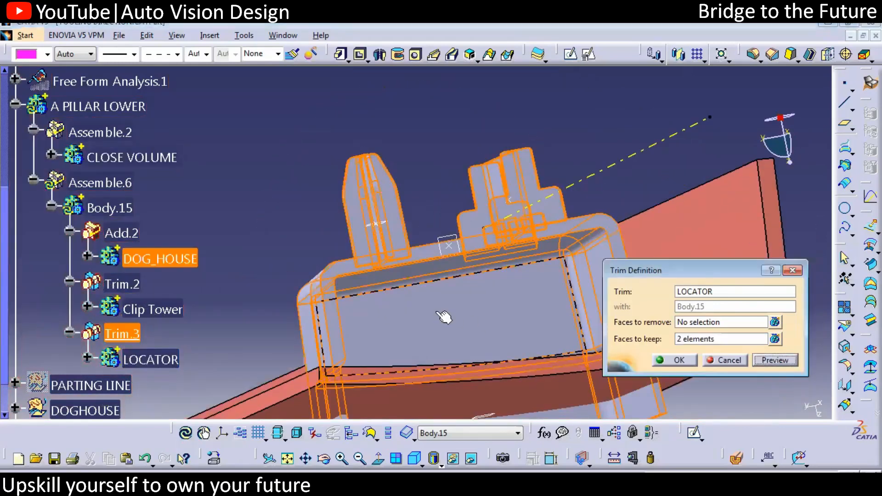
{"action": "left_click", "coordinate": [680, 359]}
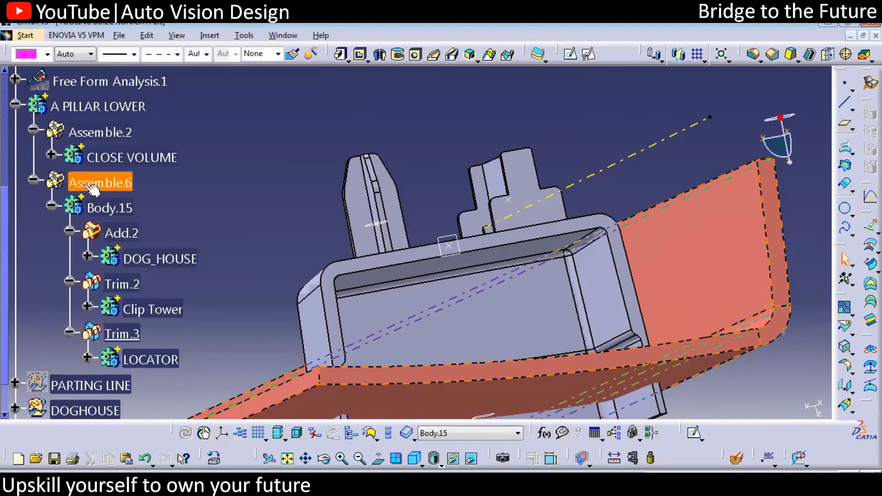
- Define the A PILLAR LOWER body as the in-work object, collapse its branch and inspect the doghouse from below
{"action": "left_click", "coordinate": [115, 106]}
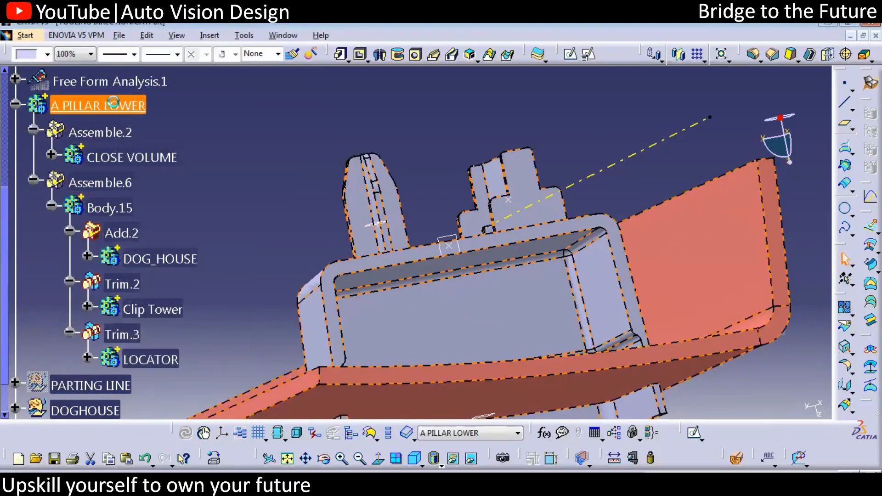
{"action": "left_click", "coordinate": [211, 134]}
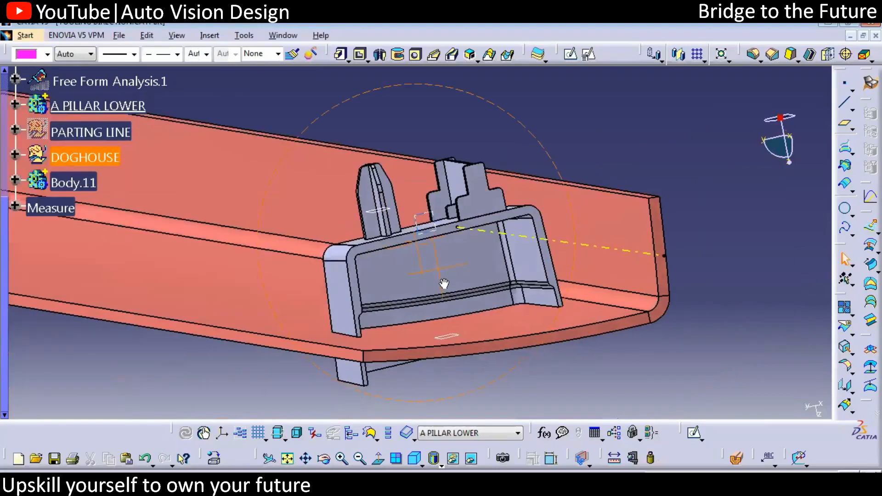
{"action": "middle_click_drag", "start_coordinate": [444, 287], "coordinate": [75, 289]}
{"action": "left_click_drag", "start_coordinate": [4, 326], "coordinate": [7, 241]}
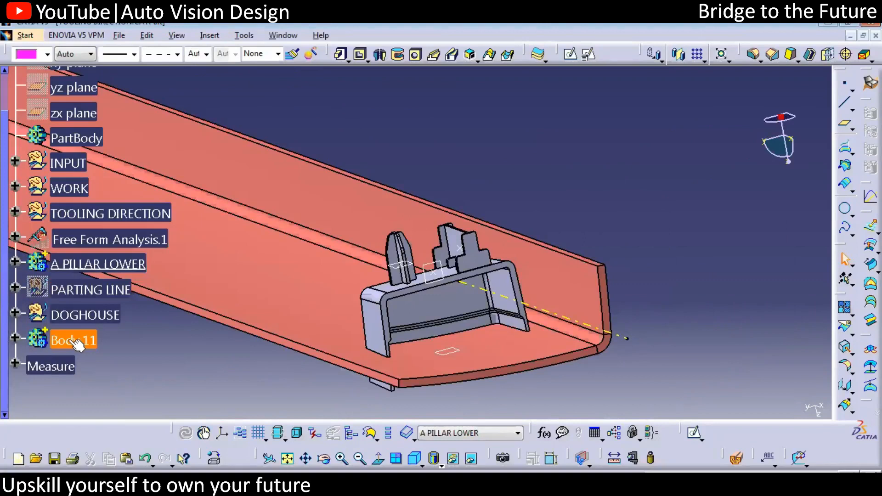
{"action": "left_click", "coordinate": [94, 264]}
{"action": "middle_click_drag", "start_coordinate": [378, 342], "coordinate": [372, 302]}
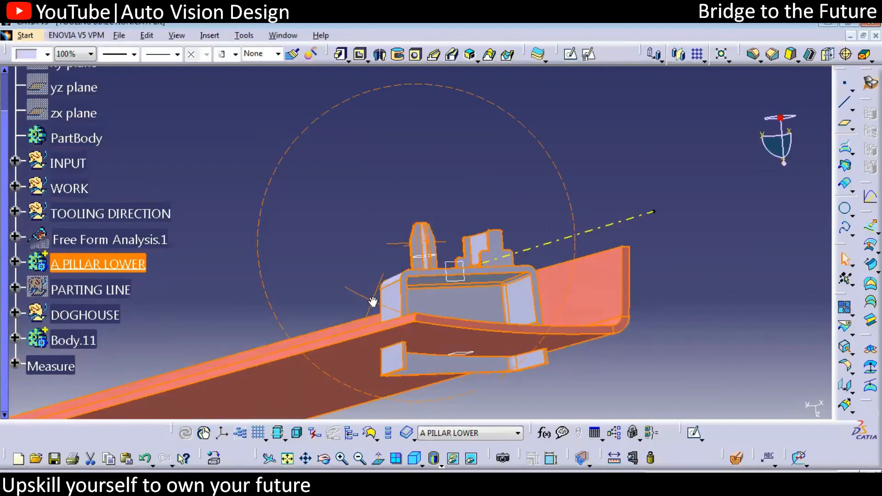
- Change Assemble.6 to a Union Trim of Body.15 with A PILLAR LOWER, keeping the doghouse's outer face above the panel
{"action": "left_click", "coordinate": [15, 262]}
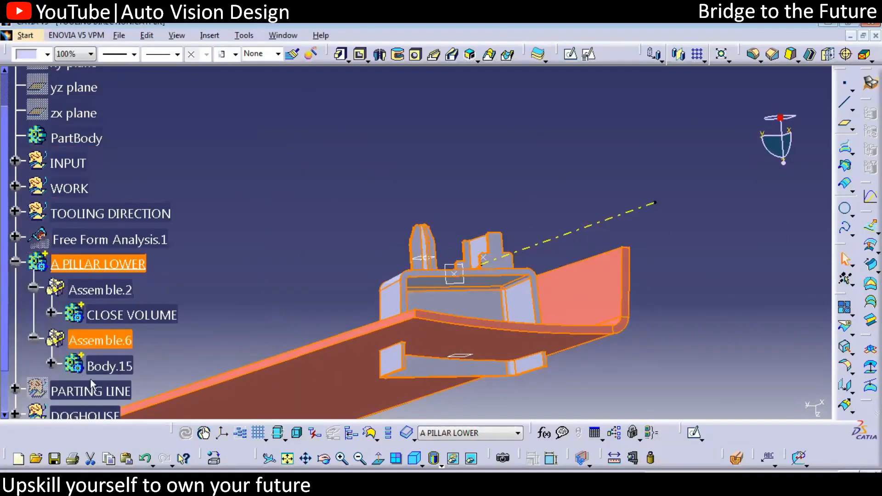
{"action": "left_click", "coordinate": [104, 342]}
{"action": "middle_click_drag", "start_coordinate": [270, 262], "coordinate": [285, 193]}
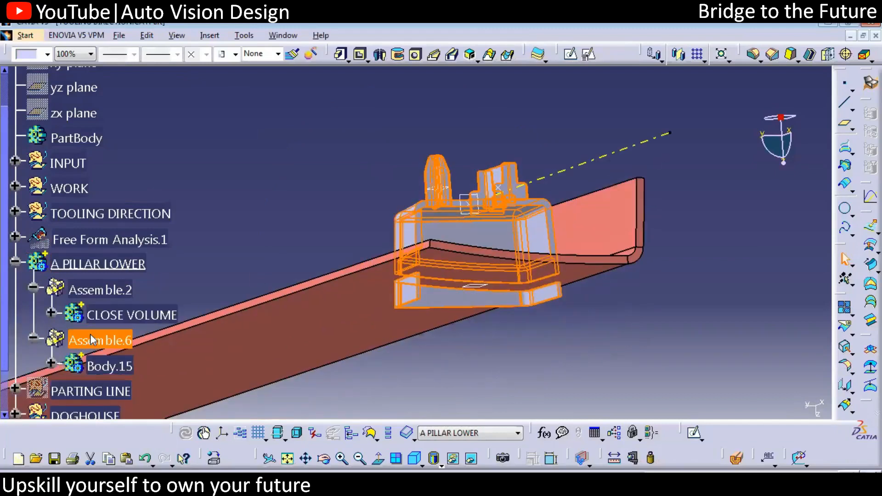
{"action": "right_click", "coordinate": [92, 340]}
{"action": "mouse_move", "coordinate": [144, 323]}
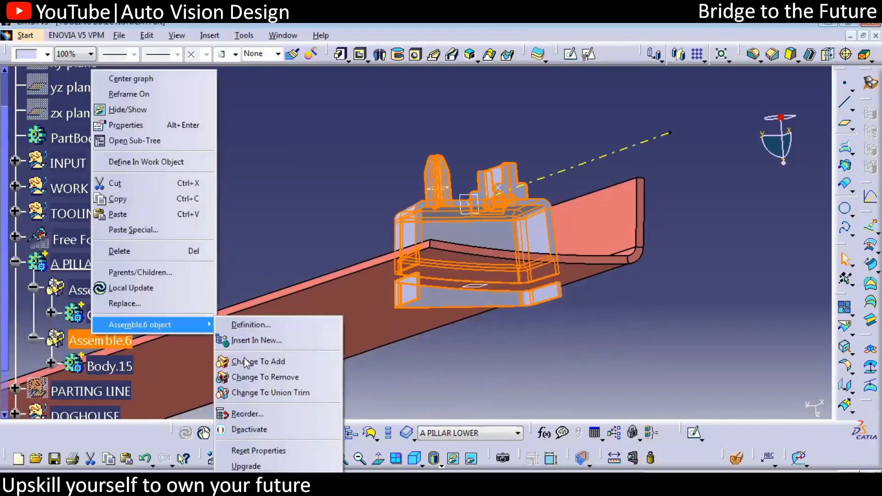
{"action": "left_click", "coordinate": [298, 394]}
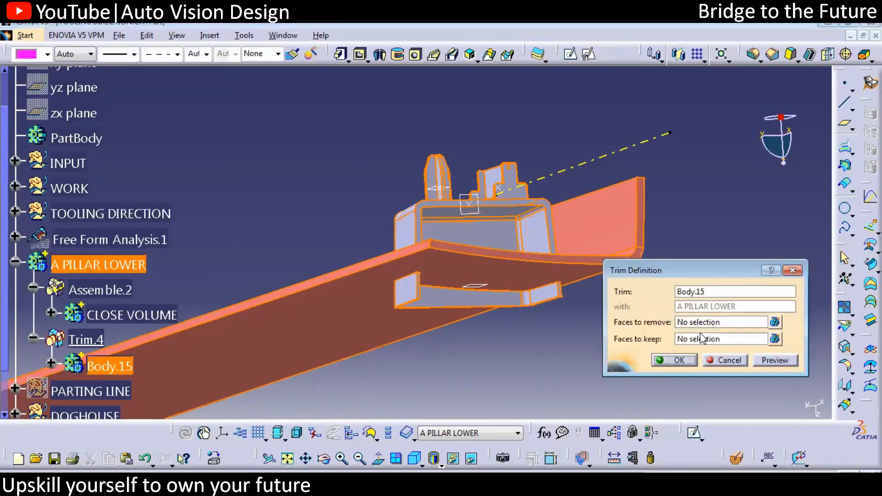
{"action": "left_click", "coordinate": [704, 339]}
{"action": "middle_click_drag", "start_coordinate": [382, 245], "coordinate": [407, 252]}
{"action": "left_click", "coordinate": [397, 227]}
{"action": "left_click", "coordinate": [680, 360]}
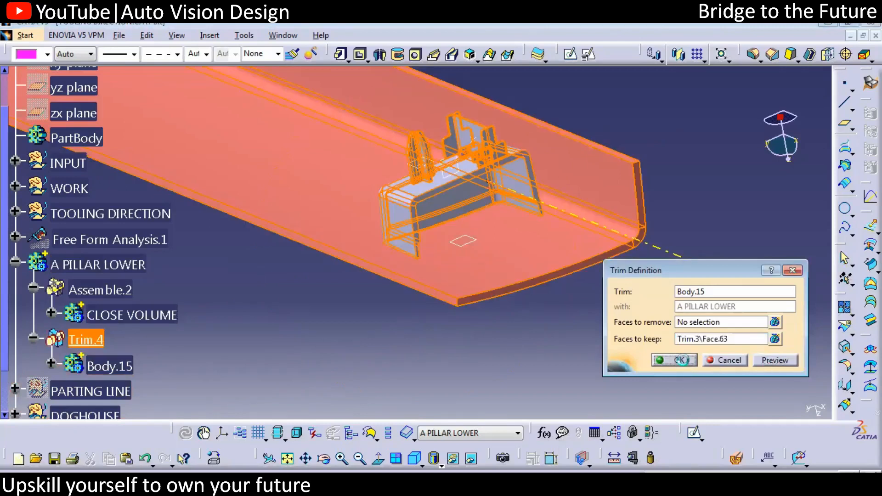
{"action": "middle_click_drag", "start_coordinate": [504, 324], "coordinate": [471, 282]}
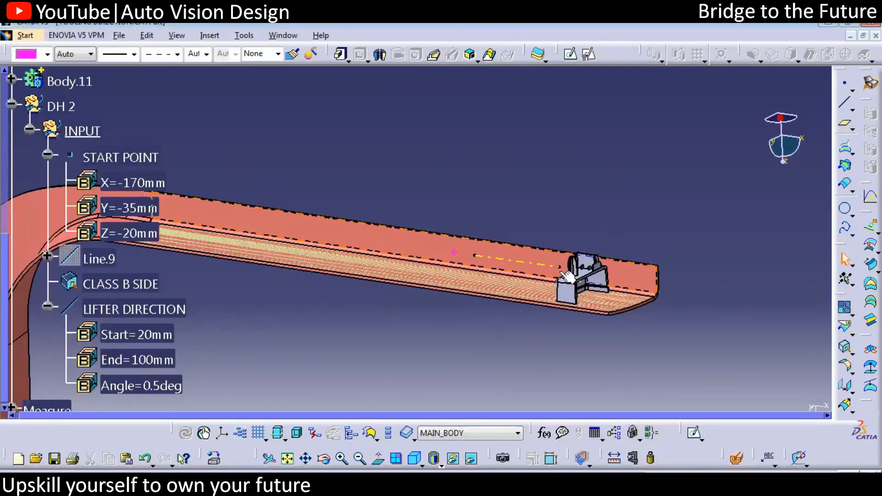
- Collapse the INPUT set of DH 2 and delete the Trim.4 operation that joins DH_CT_LOCATOR to A PILLAR LOWER
{"action": "left_click", "coordinate": [30, 131]}
{"action": "left_click_drag", "start_coordinate": [4, 248], "coordinate": [33, 146]}
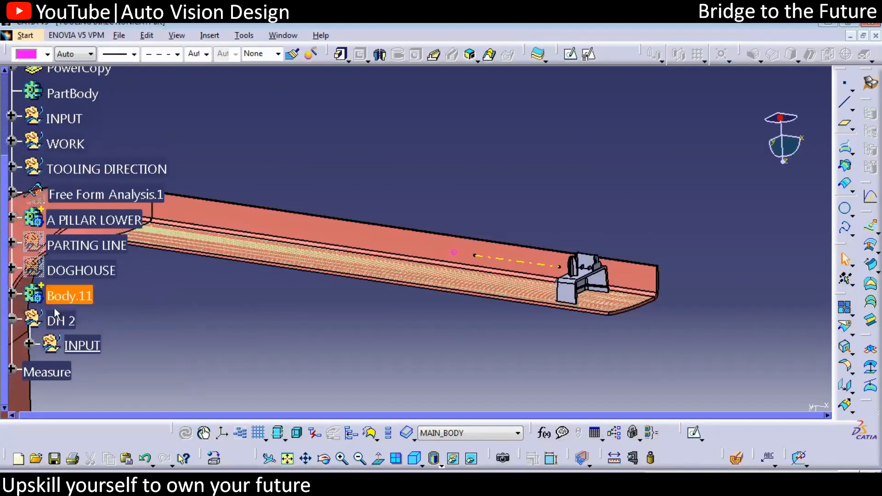
{"action": "left_click", "coordinate": [12, 218]}
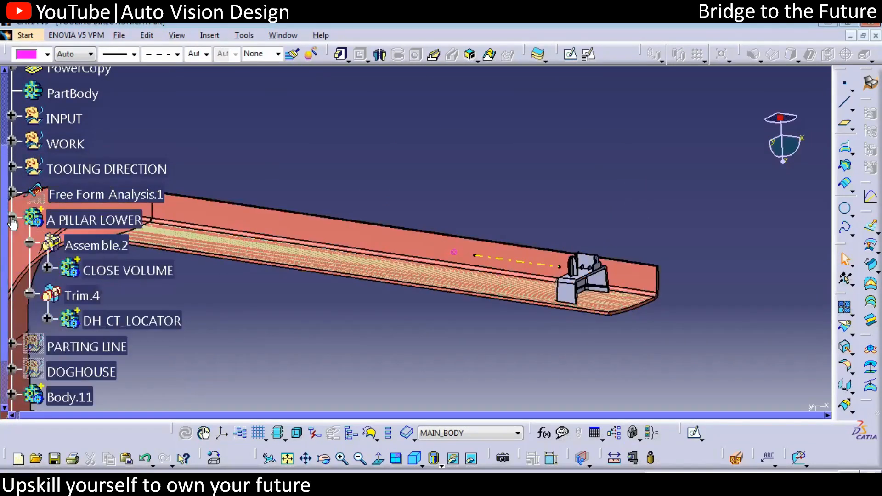
{"action": "left_click", "coordinate": [152, 320]}
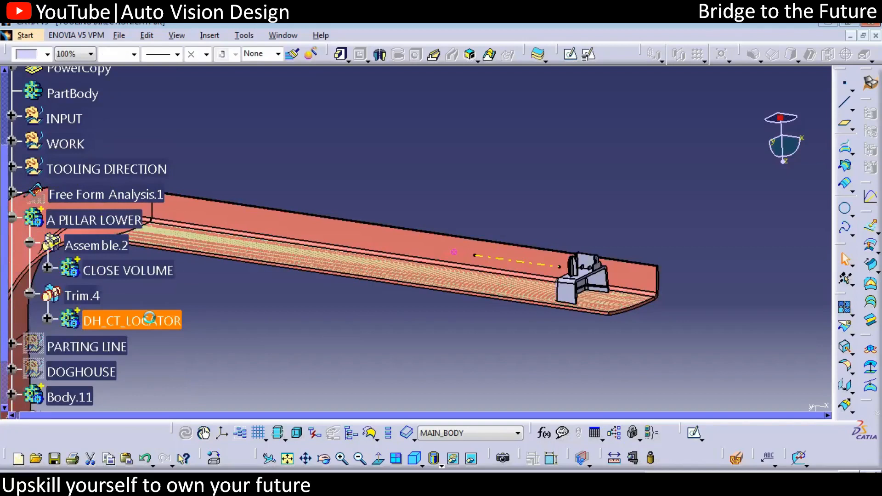
{"action": "left_click", "coordinate": [82, 295]}
{"action": "key", "text": "Delete"}
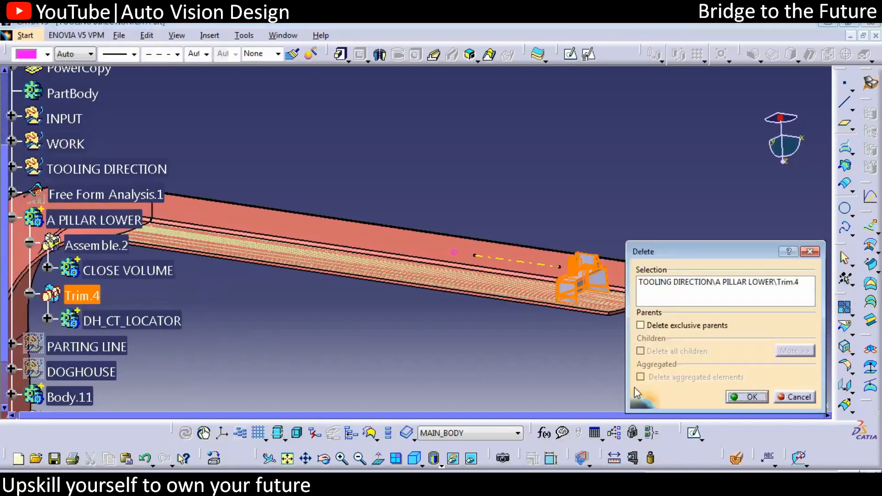
{"action": "left_click", "coordinate": [744, 396]}
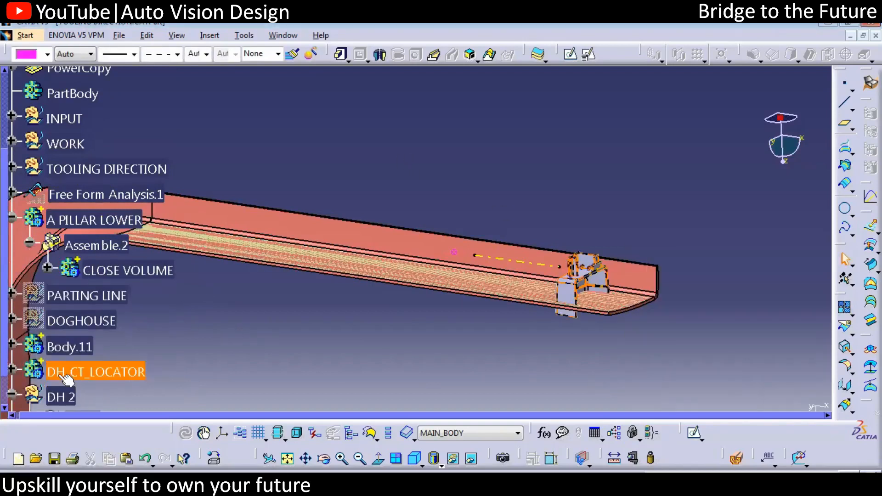
- Move the DOGHOUSE geometrical set into the DH_CT_LOCATOR body at the last position
{"action": "left_click", "coordinate": [32, 348]}
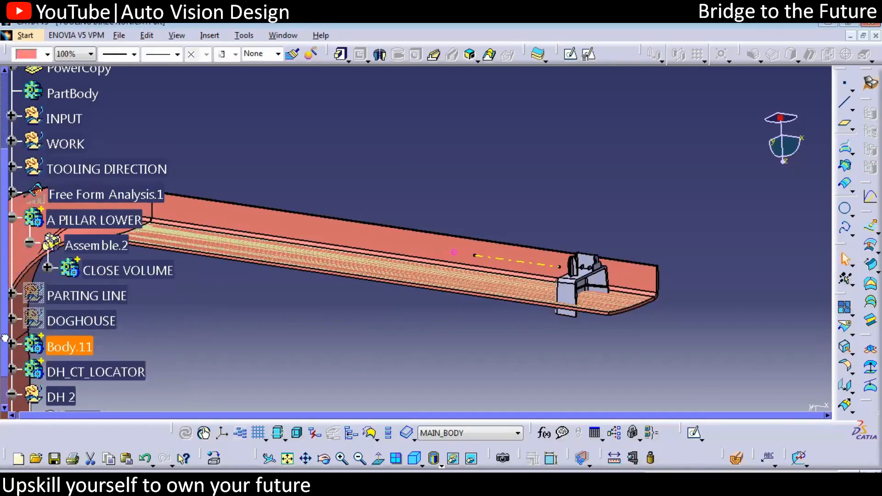
{"action": "scroll", "coordinate": [6, 339], "scroll_direction": "down", "scroll_amount": 2}
{"action": "left_click", "coordinate": [11, 304]}
{"action": "left_click", "coordinate": [11, 304]}
{"action": "left_click", "coordinate": [75, 278]}
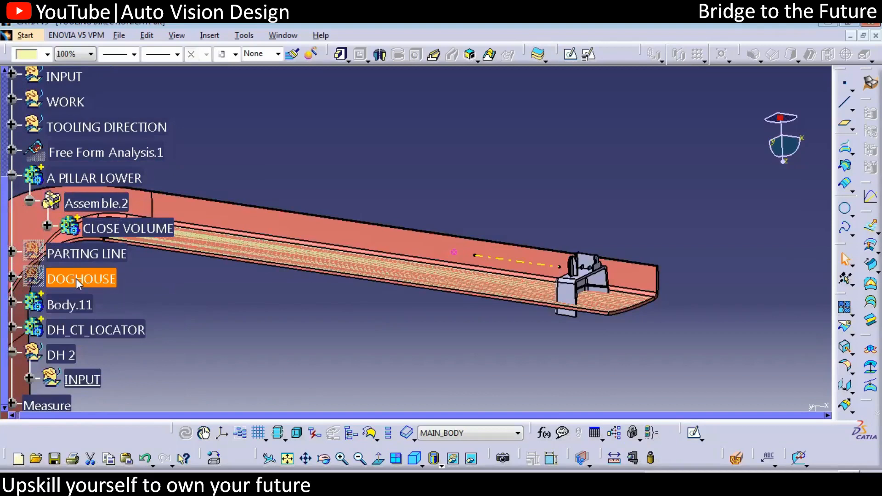
{"action": "right_click", "coordinate": [76, 280]}
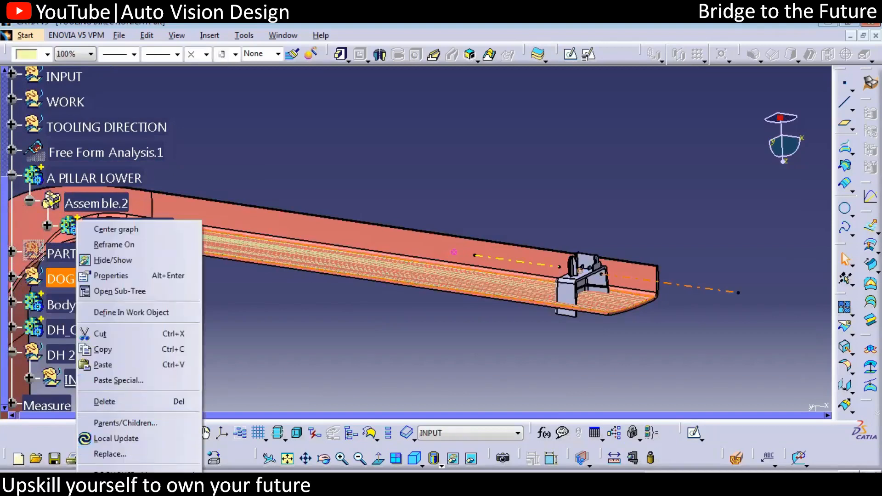
{"action": "mouse_move", "coordinate": [138, 470]}
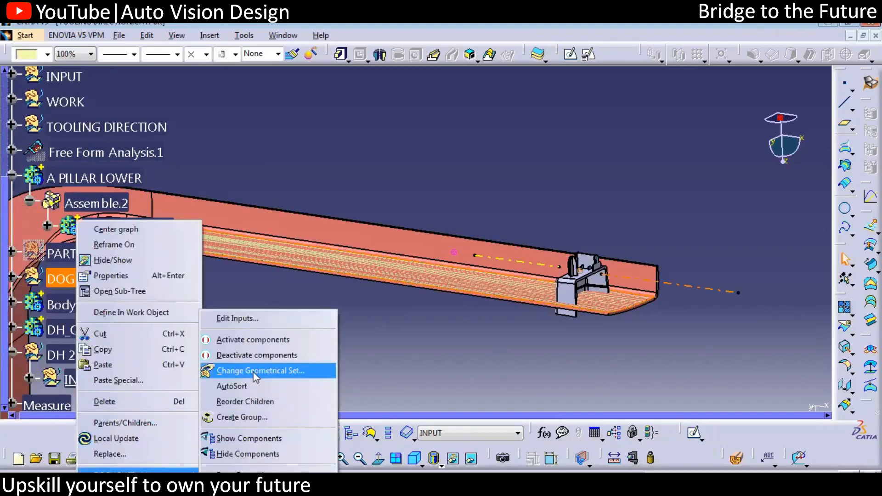
{"action": "left_click", "coordinate": [260, 371]}
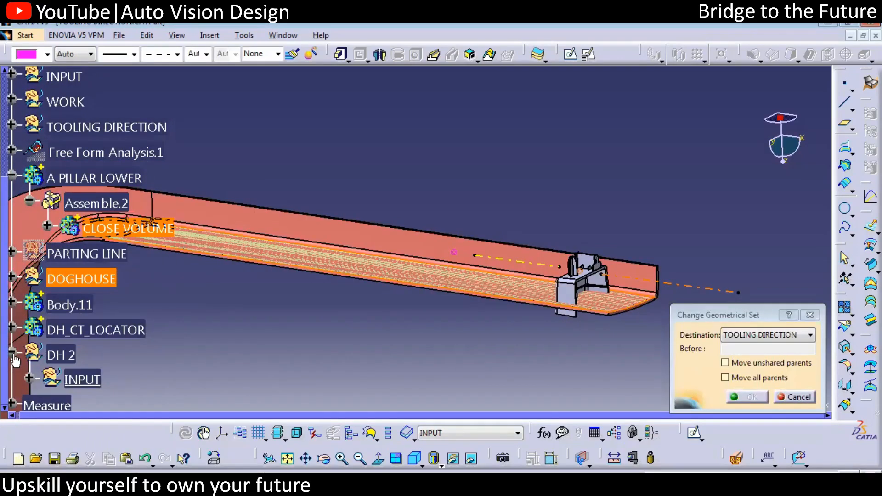
{"action": "left_click", "coordinate": [103, 332]}
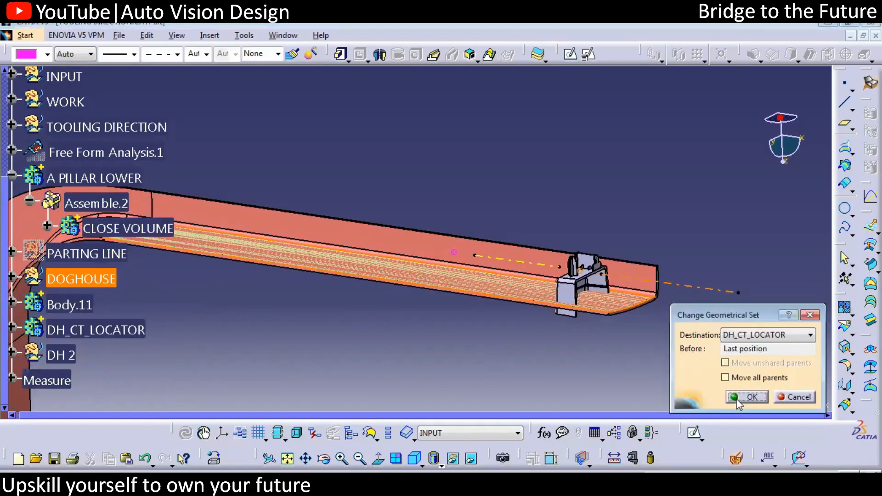
{"action": "key", "text": "Return"}
- Hide the DH 2 set and expand the DH_CT_LOCATOR branch down to its DOGHOUSE set
{"action": "right_click", "coordinate": [60, 330]}
{"action": "key", "text": "h"}
{"action": "left_click", "coordinate": [77, 305]}
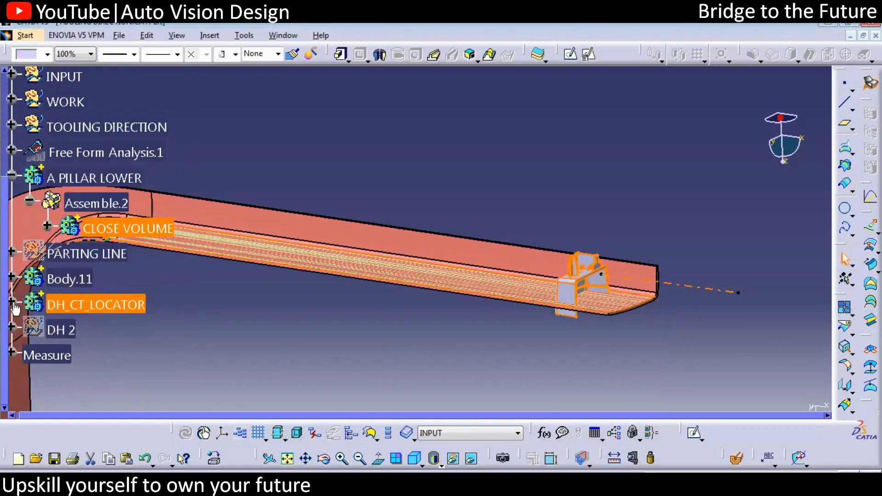
{"action": "left_click", "coordinate": [12, 302]}
{"action": "left_click", "coordinate": [108, 386]}
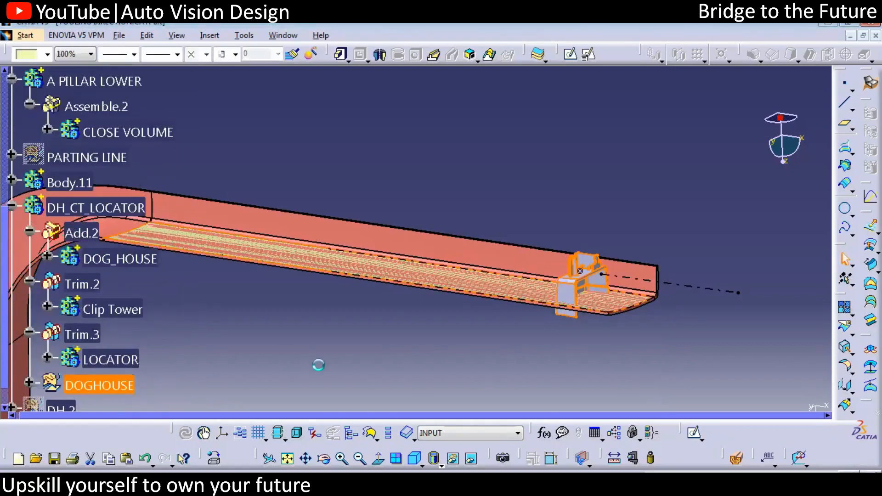
- Duplicate the DH_CT_LOCATOR body within the TOOLING DIRECTION part, and collapse the A PILLAR LOWER branch and the copy's branch
{"action": "middle_click_drag", "start_coordinate": [303, 355], "coordinate": [247, 404], "text": "ctrl"}
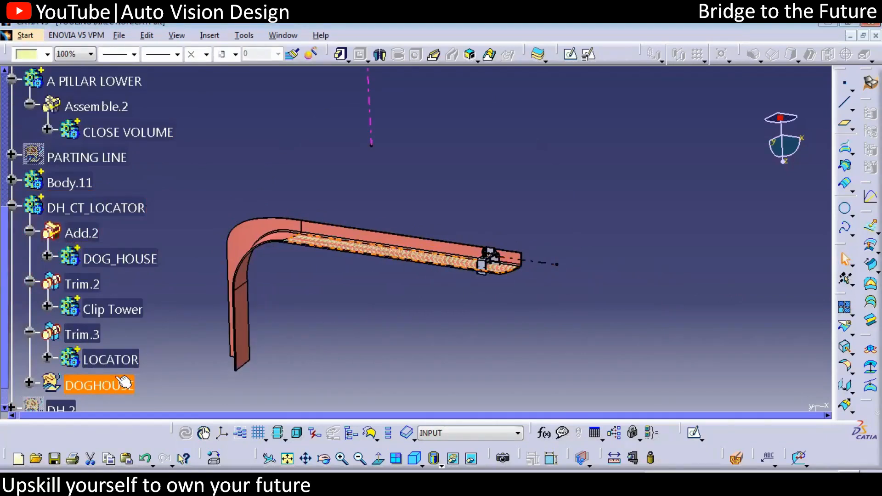
{"action": "left_click", "coordinate": [88, 207]}
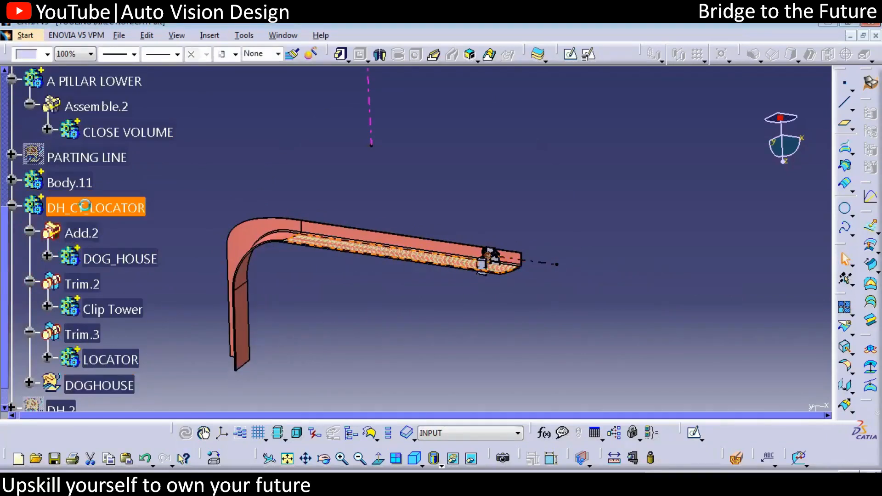
{"action": "scroll", "coordinate": [8, 256], "scroll_direction": "up", "scroll_amount": 5}
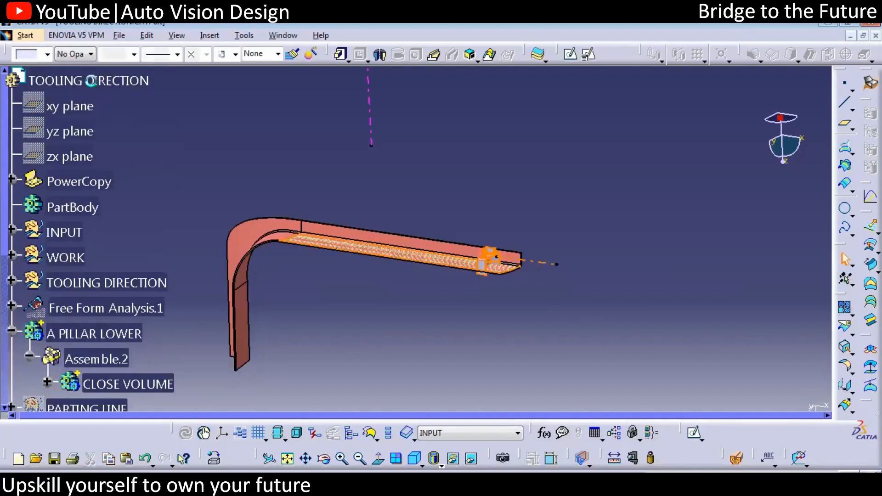
{"action": "right_click", "coordinate": [91, 81]}
{"action": "left_click", "coordinate": [124, 217]}
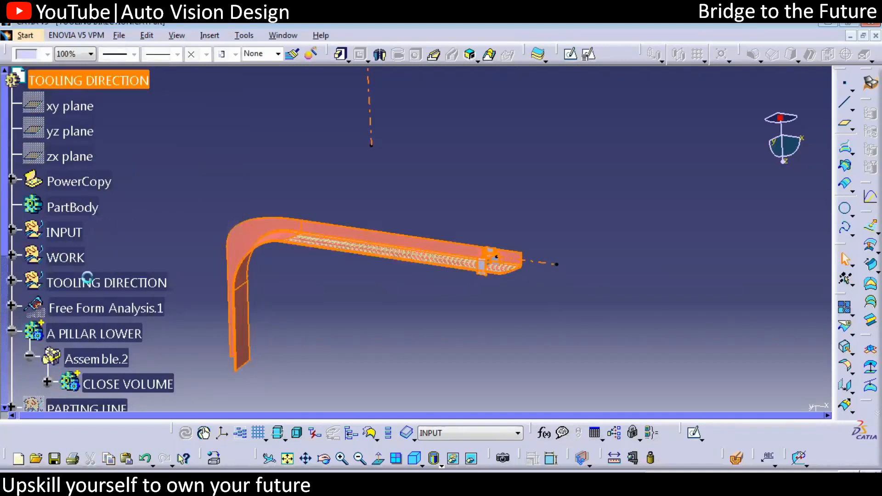
{"action": "left_click", "coordinate": [11, 331]}
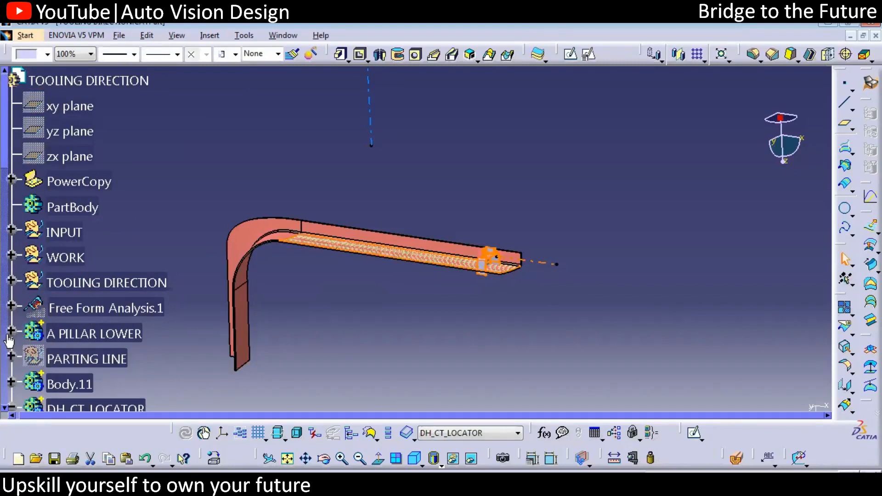
{"action": "left_click_drag", "start_coordinate": [5, 162], "coordinate": [4, 209]}
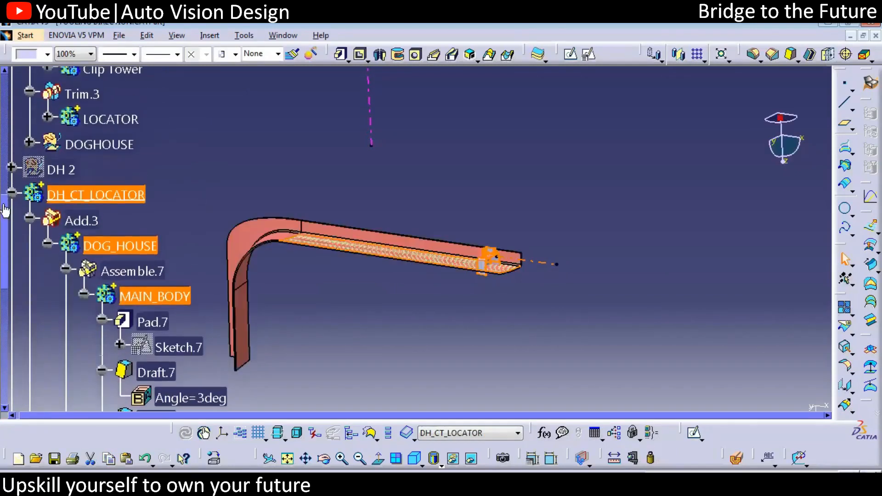
{"action": "left_click", "coordinate": [12, 194]}
{"action": "right_click", "coordinate": [105, 189]}
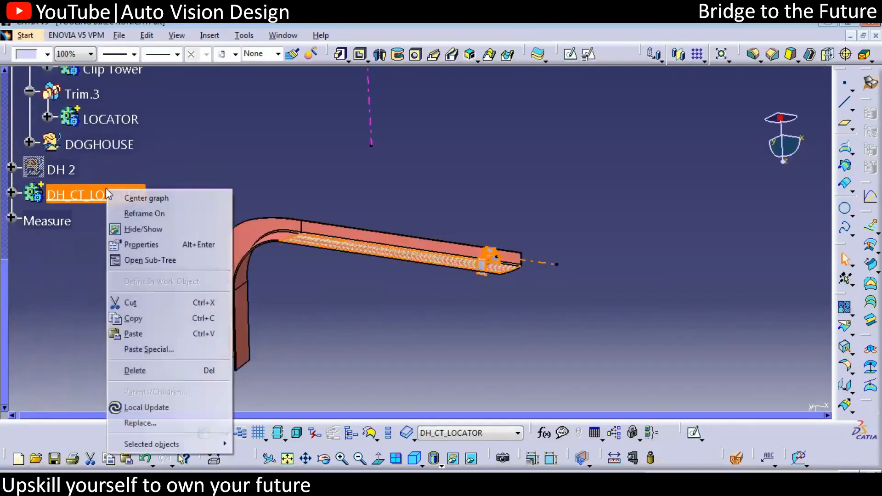
{"action": "left_click", "coordinate": [145, 243]}
{"action": "left_click", "coordinate": [453, 130]}
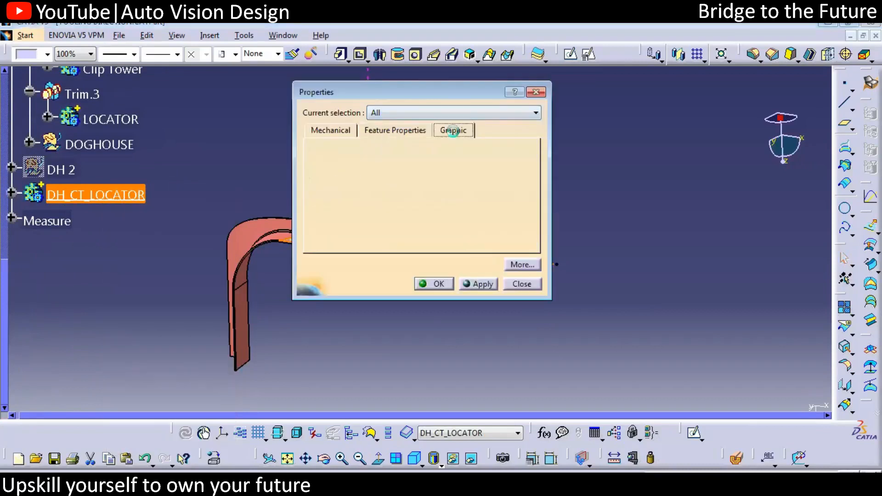
{"action": "left_click", "coordinate": [327, 130]}
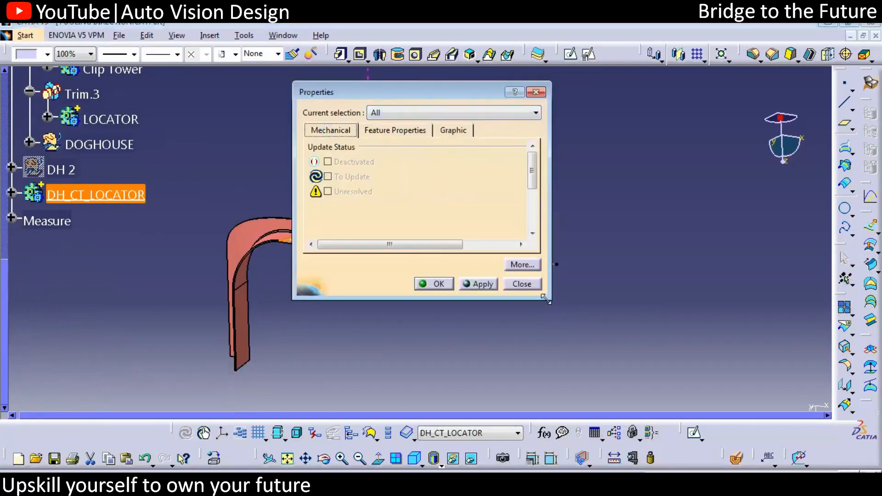
{"action": "left_click", "coordinate": [395, 130]}
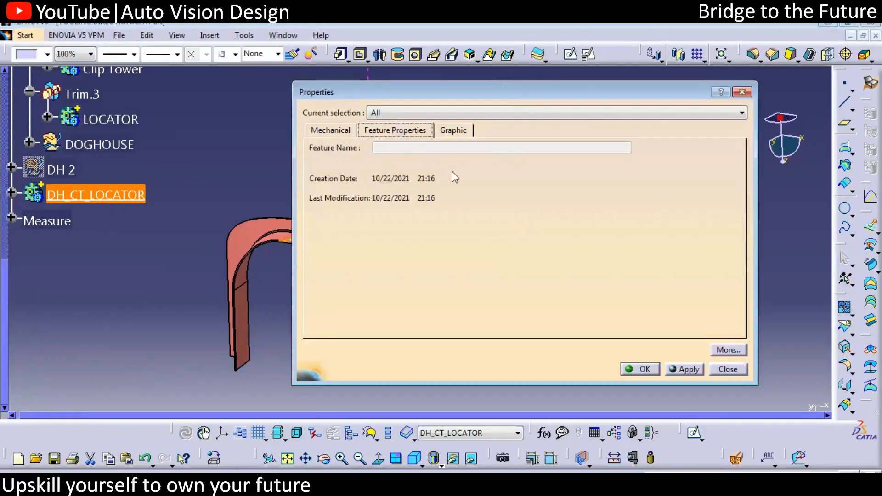
{"action": "right_click", "coordinate": [115, 194]}
{"action": "left_click", "coordinate": [138, 228]}
{"action": "right_click", "coordinate": [107, 189]}
{"action": "left_click", "coordinate": [137, 228]}
- Rename the pasted copy of the body as DH_CT_LOCATOR 02
{"action": "right_click", "coordinate": [106, 188]}
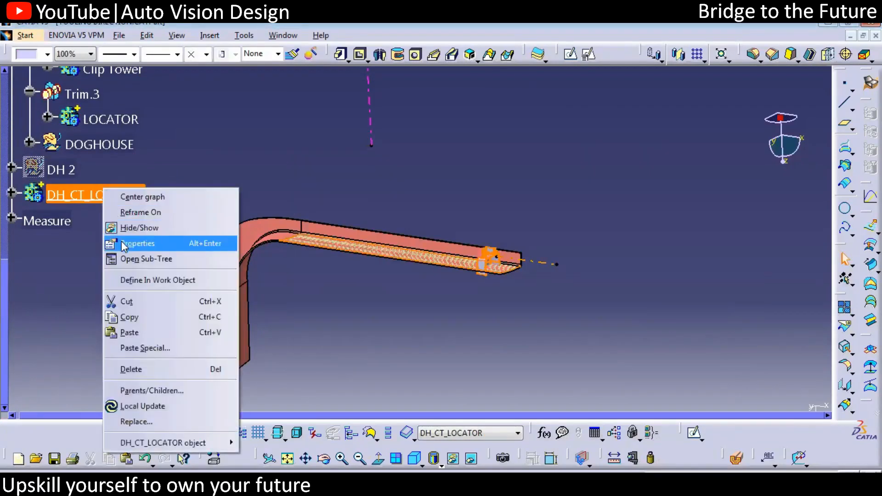
{"action": "left_click", "coordinate": [121, 242]}
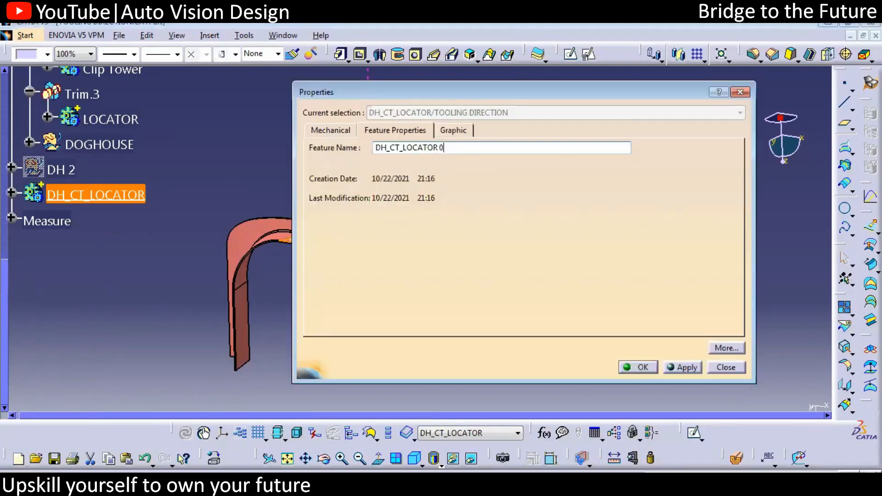
{"action": "left_click", "coordinate": [682, 367]}
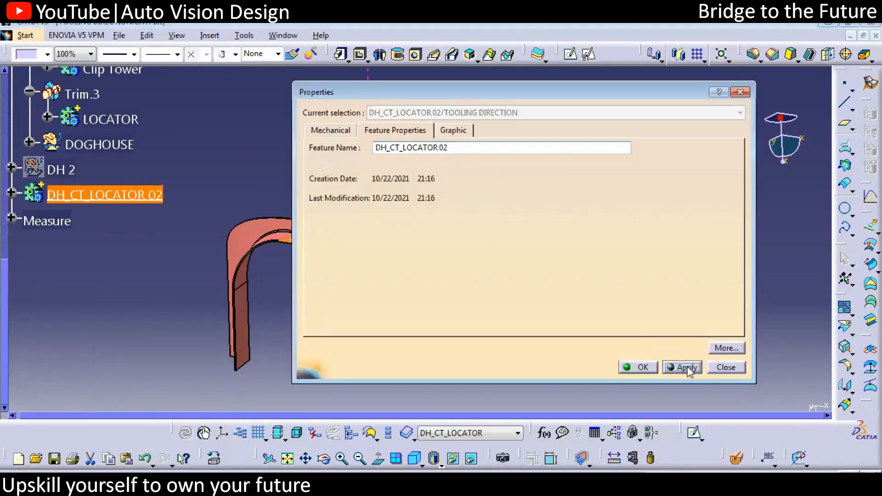
{"action": "left_click", "coordinate": [646, 366]}
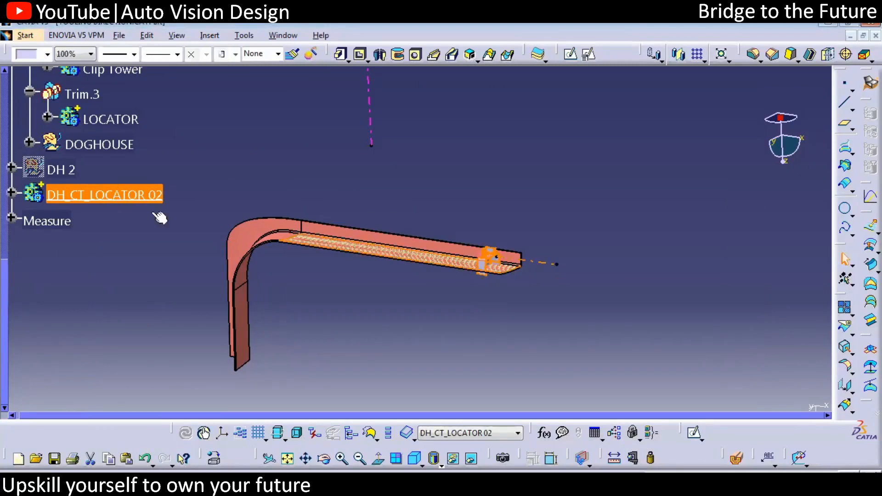
- Rename the original DH_CT_LOCATOR body as DH_CT_LOCATOR 01
{"action": "middle_click_drag", "start_coordinate": [175, 234], "coordinate": [170, 236]}
{"action": "left_click_drag", "start_coordinate": [5, 332], "coordinate": [28, 225]}
{"action": "right_click", "coordinate": [99, 197]}
{"action": "left_click", "coordinate": [220, 243]}
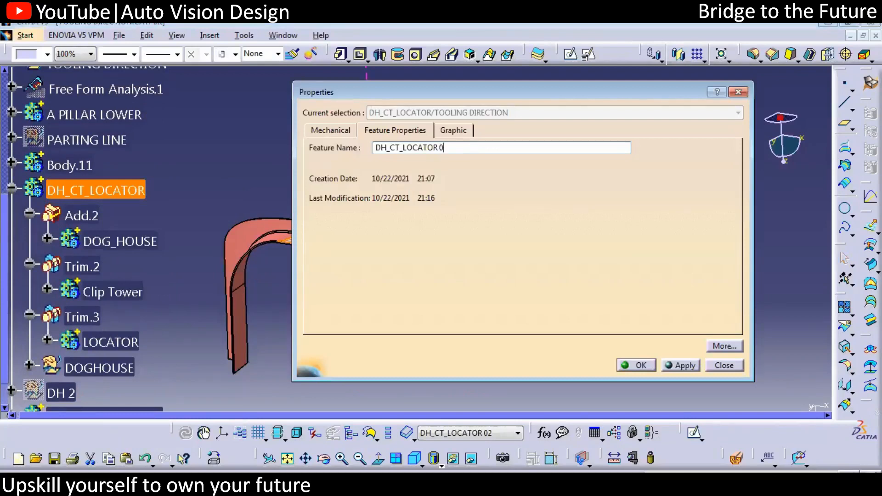
{"action": "type", "text": "01"}
{"action": "key", "text": "Return"}
- Hide the DH_CT_LOCATOR 01 body and collapse its branch
{"action": "right_click", "coordinate": [133, 190]}
{"action": "left_click", "coordinate": [176, 224]}
{"action": "left_click", "coordinate": [11, 188]}
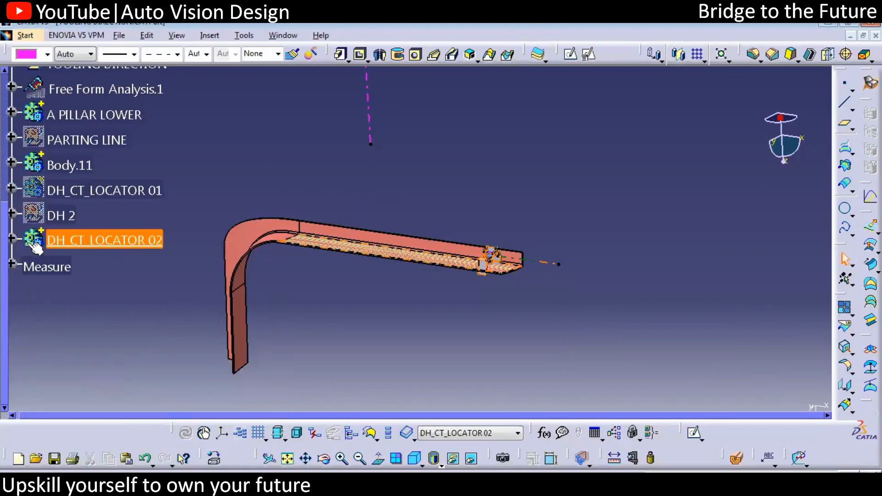
- Set the X coordinate of START POINT in the DOGHOUSE inputs of DH_CT_LOCATOR 02 to -250 mm
{"action": "left_click", "coordinate": [11, 241]}
{"action": "left_click", "coordinate": [28, 383]}
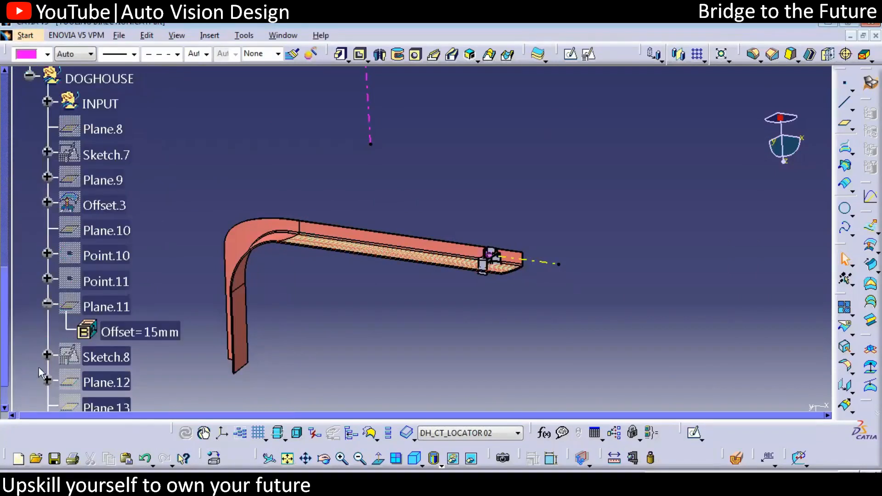
{"action": "left_click", "coordinate": [47, 101]}
{"action": "left_click", "coordinate": [154, 155]}
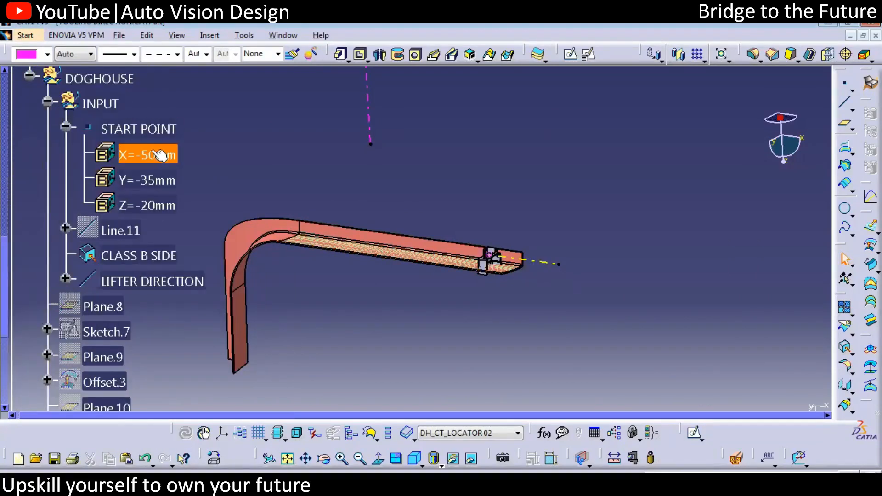
{"action": "left_click", "coordinate": [154, 130]}
{"action": "middle_click_drag", "start_coordinate": [280, 219], "coordinate": [181, 181]}
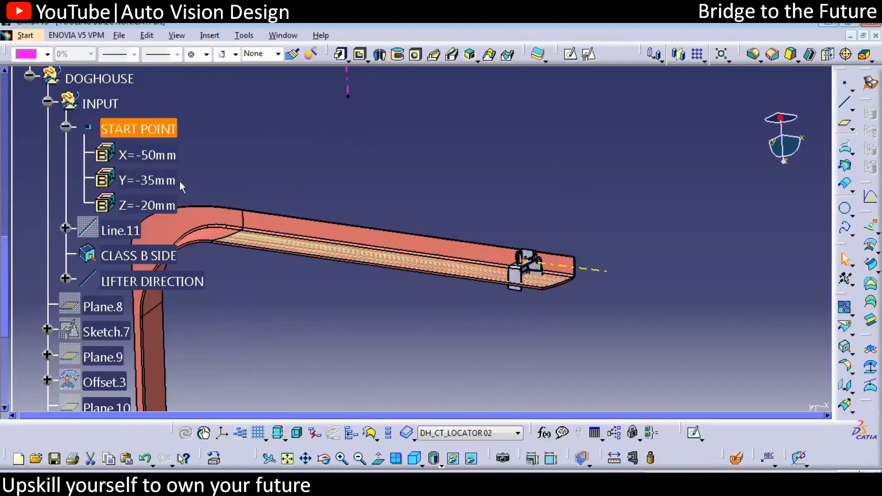
{"action": "double_click", "coordinate": [145, 155]}
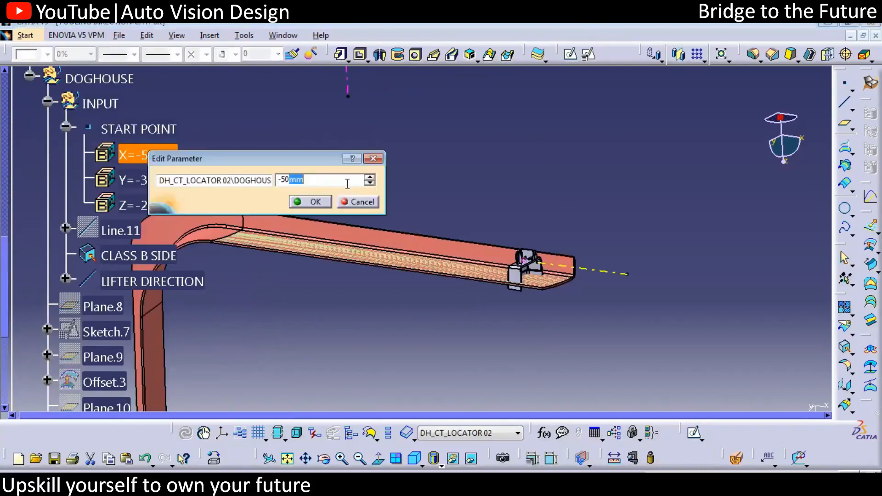
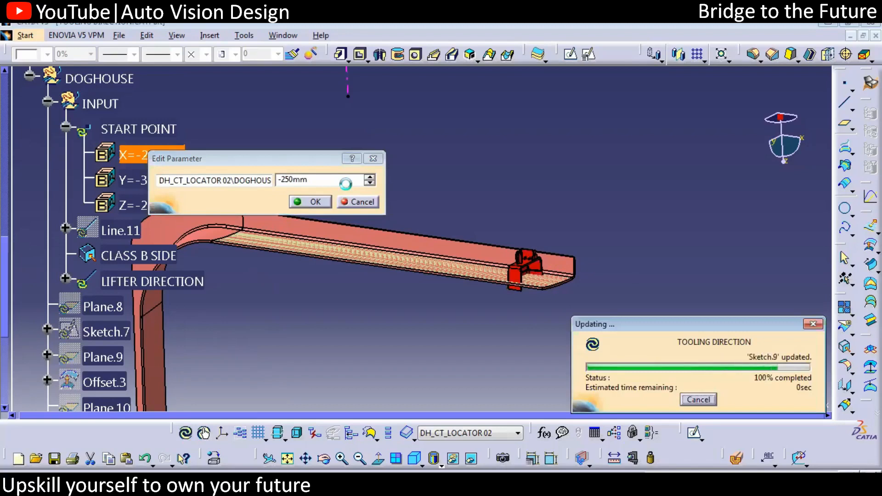
{"action": "middle_click_drag", "start_coordinate": [420, 277], "coordinate": [394, 100]}
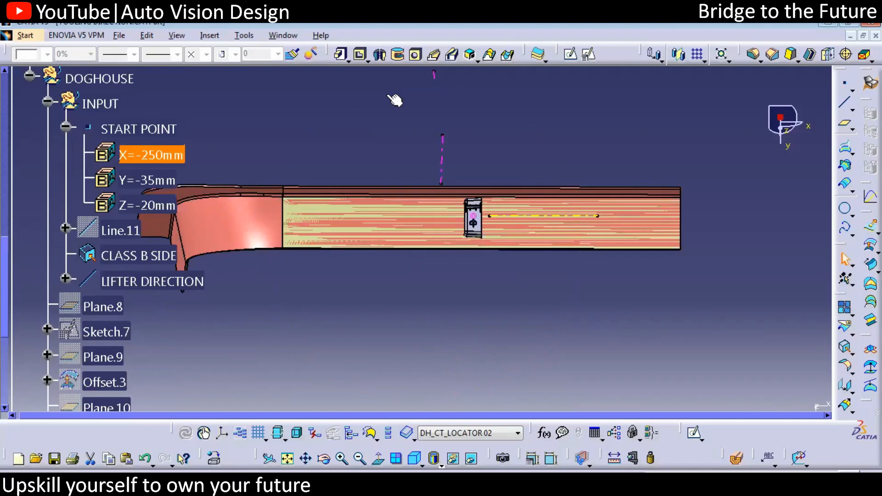
{"action": "left_click", "coordinate": [637, 225]}
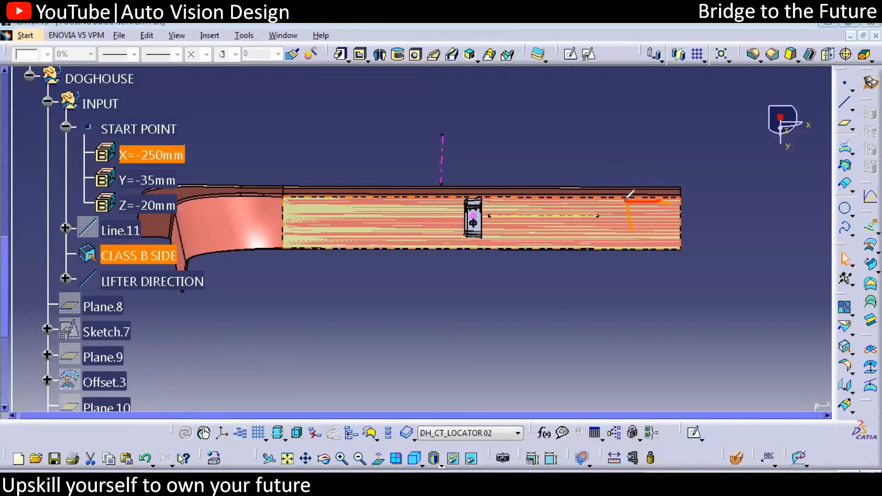
{"action": "left_click_drag", "start_coordinate": [480, 235], "coordinate": [536, 243]}
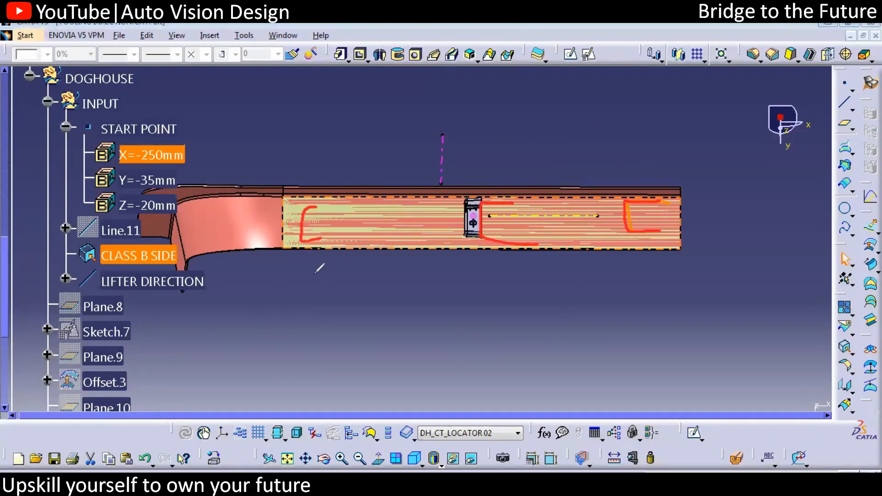
{"action": "left_click_drag", "start_coordinate": [647, 284], "coordinate": [673, 308]}
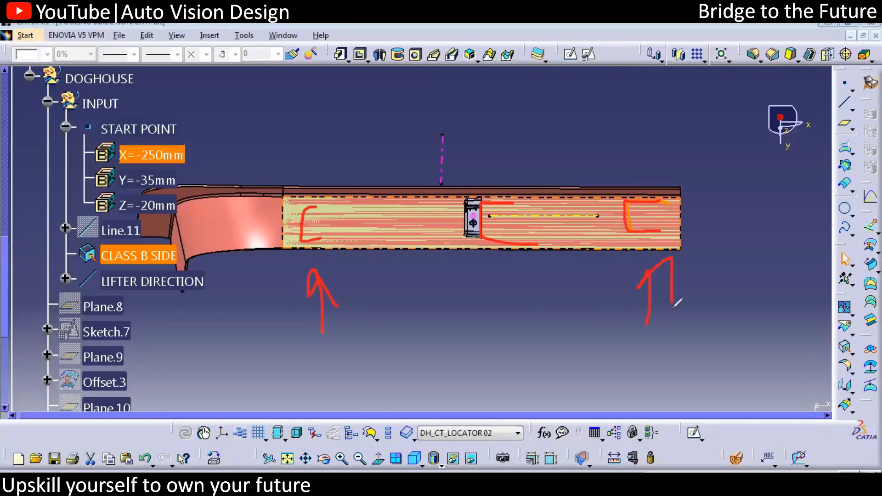
{"action": "left_click_drag", "start_coordinate": [252, 326], "coordinate": [291, 377]}
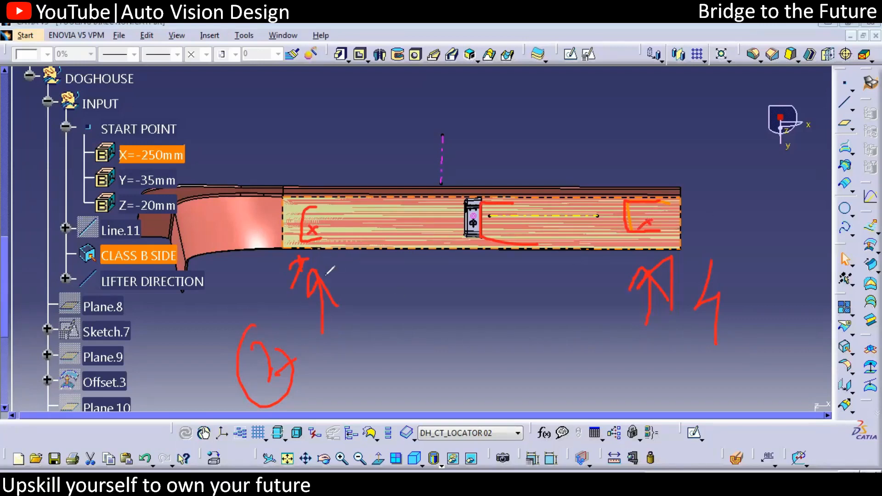
{"action": "left_click_drag", "start_coordinate": [473, 222], "coordinate": [481, 326]}
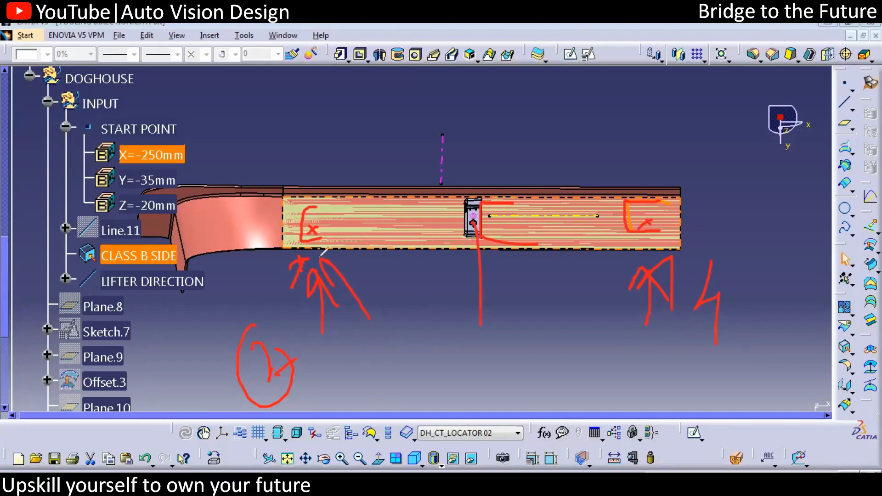
- Measure the distance between the A pillar's curved corner surface and the doghouse's side face, using Surface only for both selections
{"action": "key", "text": "Escape"}
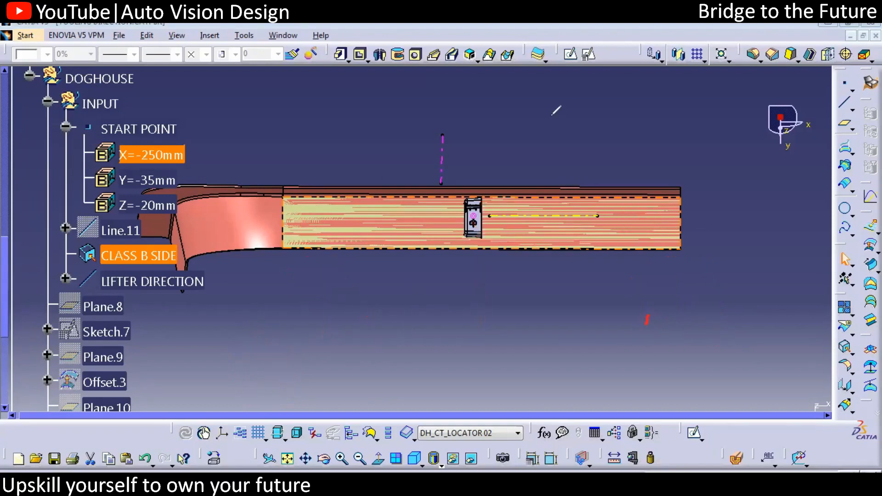
{"action": "left_click", "coordinate": [385, 289]}
{"action": "middle_click_drag", "start_coordinate": [385, 289], "coordinate": [373, 349]}
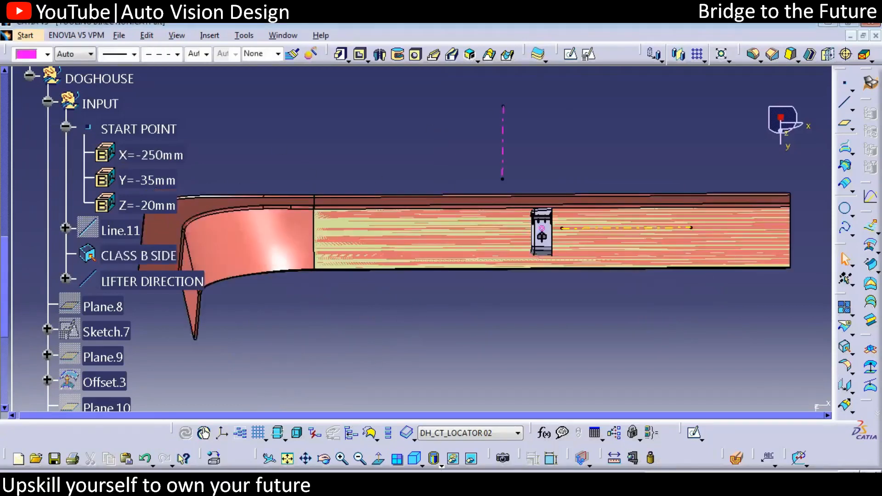
{"action": "left_click", "coordinate": [614, 458]}
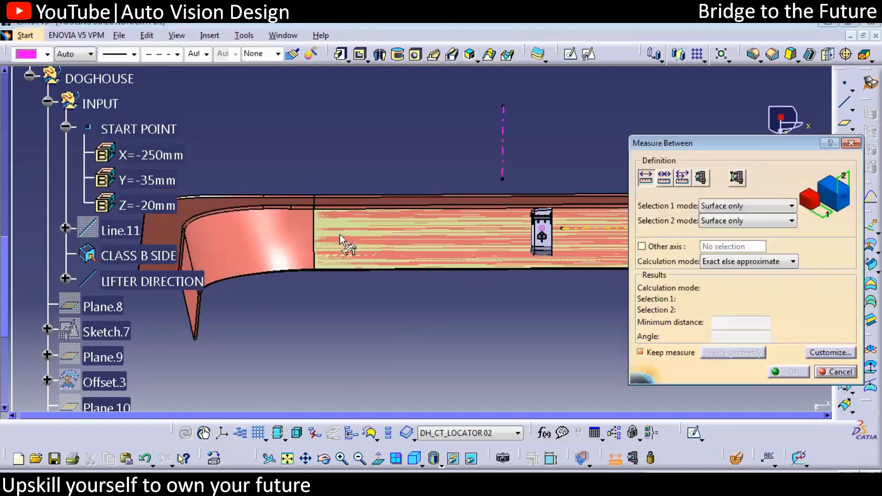
{"action": "left_click", "coordinate": [752, 207]}
{"action": "left_click", "coordinate": [738, 248]}
{"action": "left_click", "coordinate": [753, 221]}
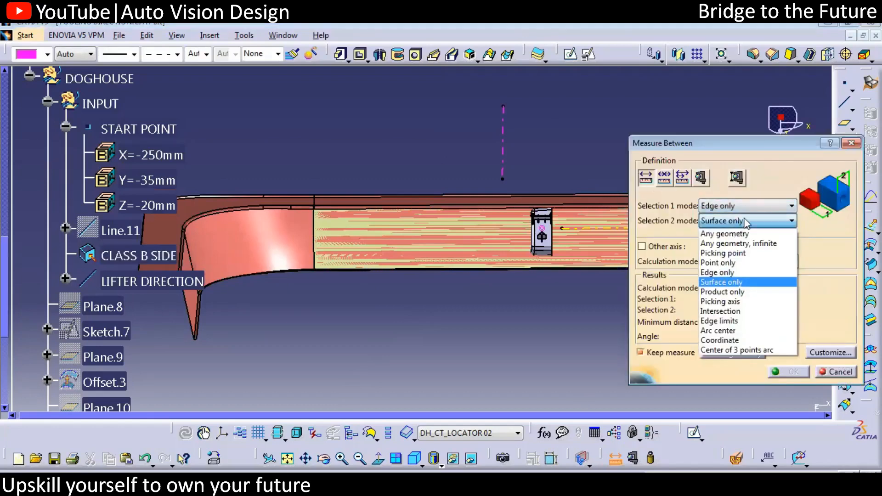
{"action": "left_click", "coordinate": [724, 278]}
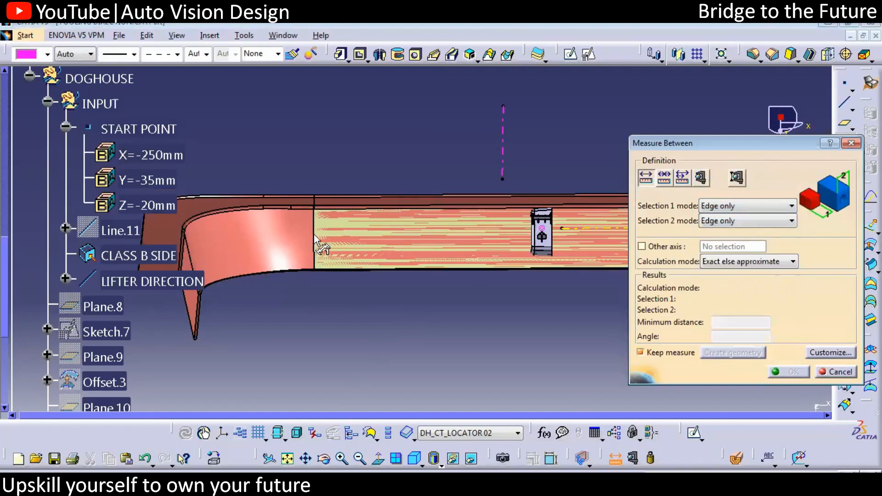
{"action": "left_click", "coordinate": [713, 209]}
{"action": "left_click", "coordinate": [721, 267]}
{"action": "left_click", "coordinate": [758, 221]}
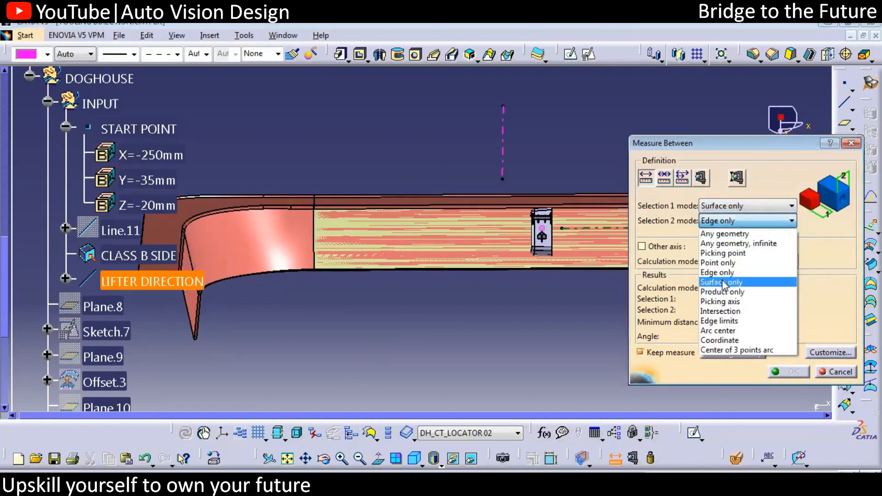
{"action": "left_click", "coordinate": [723, 282]}
{"action": "left_click", "coordinate": [301, 248]}
{"action": "scroll", "coordinate": [478, 280], "scroll_direction": "up", "scroll_amount": 1}
{"action": "middle_click_drag", "start_coordinate": [478, 285], "coordinate": [524, 205]}
{"action": "left_click", "coordinate": [479, 210]}
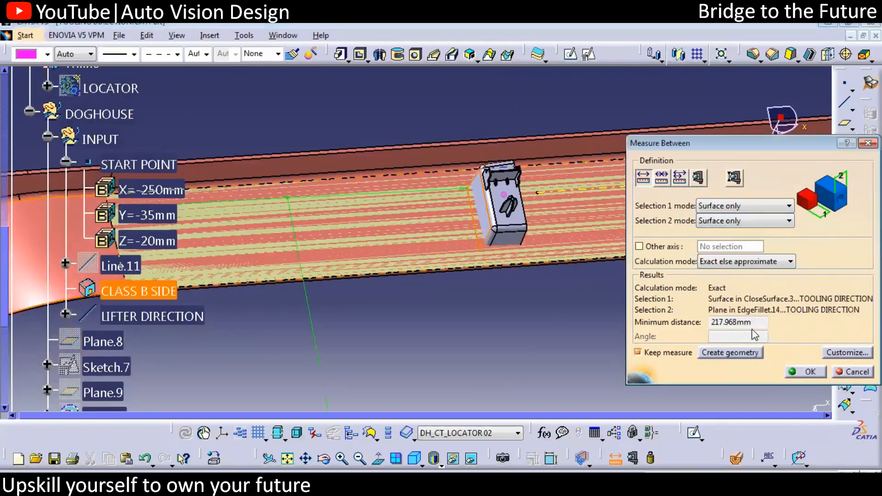
{"action": "left_click", "coordinate": [850, 371]}
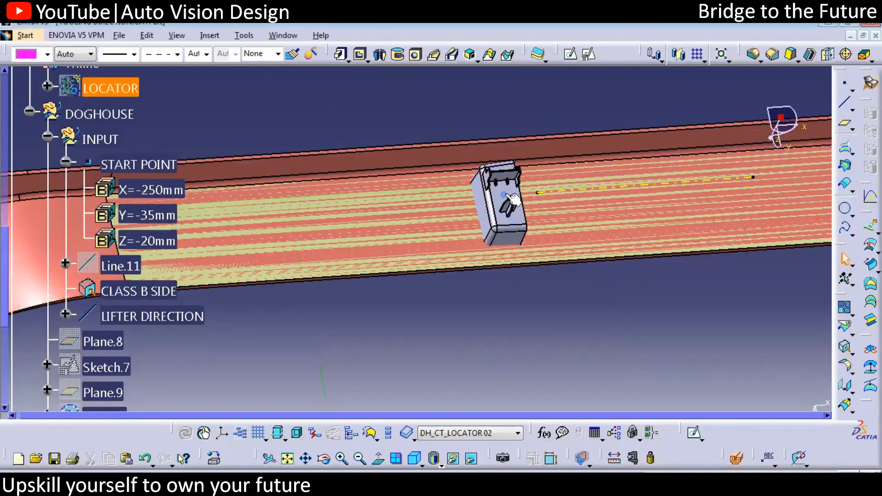
- Set the X coordinate of the START POINT of DH_CT_LOCATOR 02 to -450 mm
{"action": "double_click", "coordinate": [501, 194]}
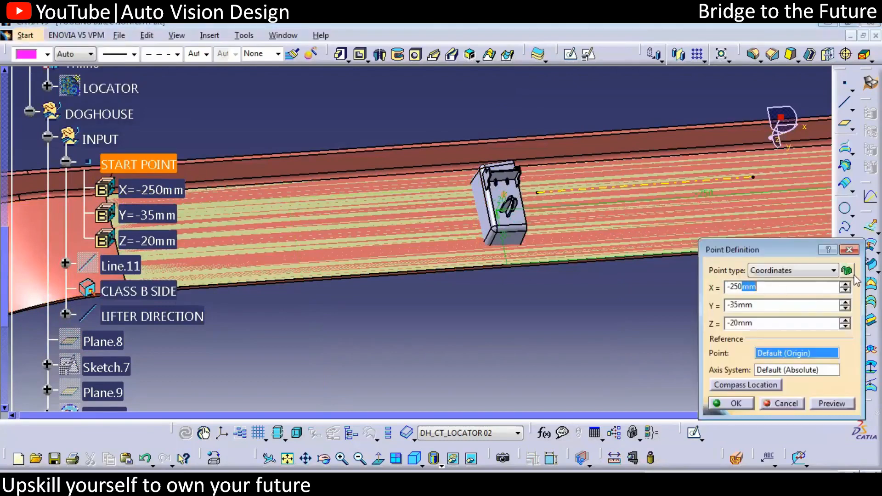
{"action": "type", "text": "-200"}
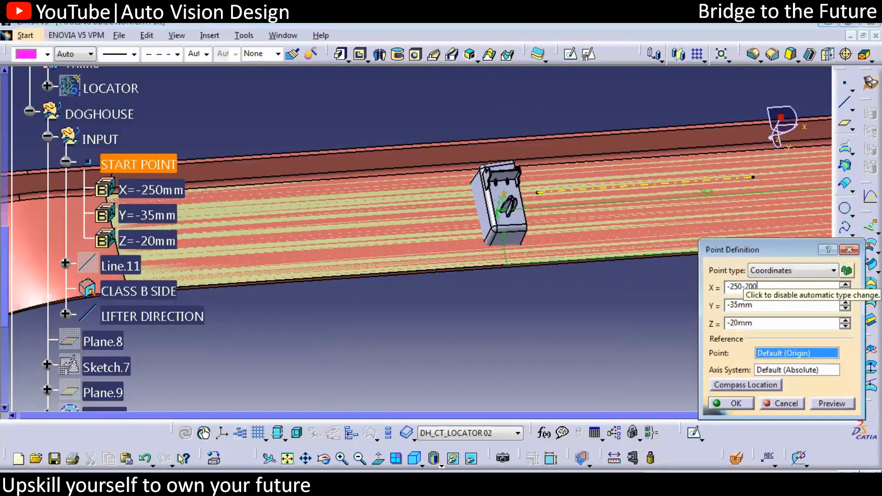
{"action": "key", "text": "Return"}
{"action": "key", "text": "Return"}
{"action": "middle_click_drag", "start_coordinate": [413, 256], "coordinate": [343, 251]}
{"action": "middle_click_drag", "start_coordinate": [356, 312], "coordinate": [347, 395]}
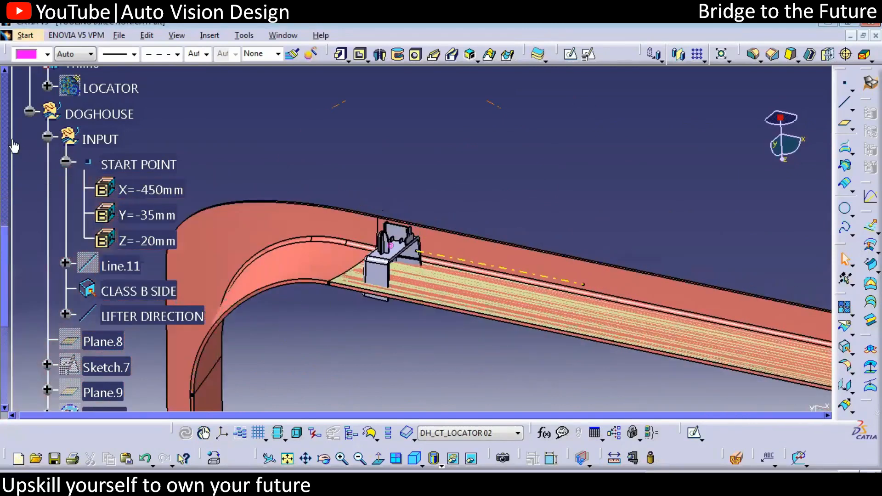
- Collapse the DOGHOUSE and DH_CT_LOCATOR 02 branches and show the hidden DH_CT_LOCATOR 01 body
{"action": "left_click", "coordinate": [29, 111]}
{"action": "left_click_drag", "start_coordinate": [8, 281], "coordinate": [33, 200]}
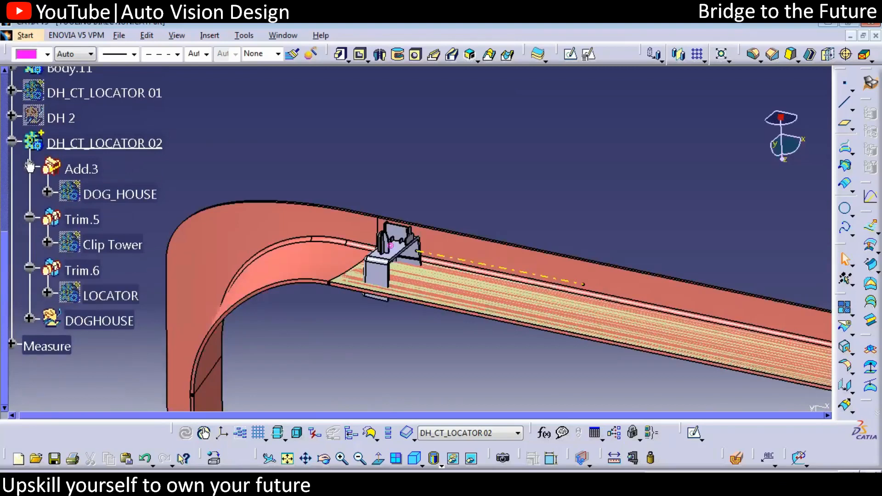
{"action": "left_click", "coordinate": [10, 139]}
{"action": "left_click_drag", "start_coordinate": [6, 288], "coordinate": [13, 248]}
{"action": "mouse_move", "coordinate": [268, 210]}
{"action": "middle_mouse_down"}
{"action": "mouse_move", "coordinate": [285, 272]}
{"action": "mouse_move", "coordinate": [266, 272]}
{"action": "middle_mouse_up"}
{"action": "right_click", "coordinate": [69, 210]}
{"action": "key", "text": "h"}
- Examine the placement of both doghouses along the A pillar, highlighting DH_CT_LOCATOR 02 to tell it apart
{"action": "middle_click_drag", "start_coordinate": [448, 198], "coordinate": [452, 159]}
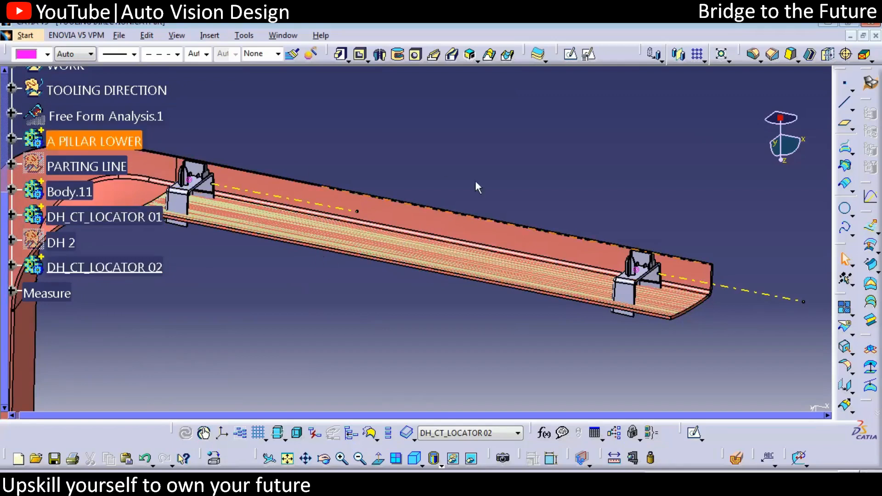
{"action": "middle_click_drag", "start_coordinate": [291, 303], "coordinate": [339, 246]}
{"action": "middle_click_drag", "start_coordinate": [378, 321], "coordinate": [423, 341]}
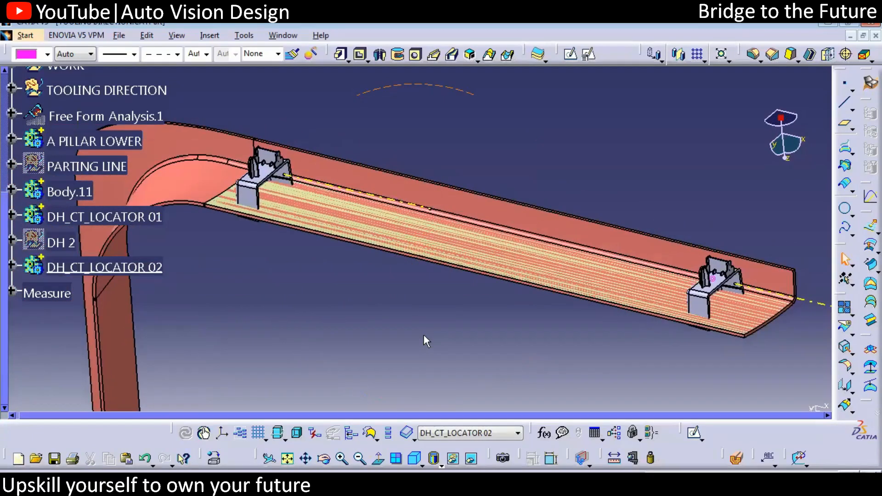
{"action": "middle_click_drag", "start_coordinate": [374, 315], "coordinate": [361, 296]}
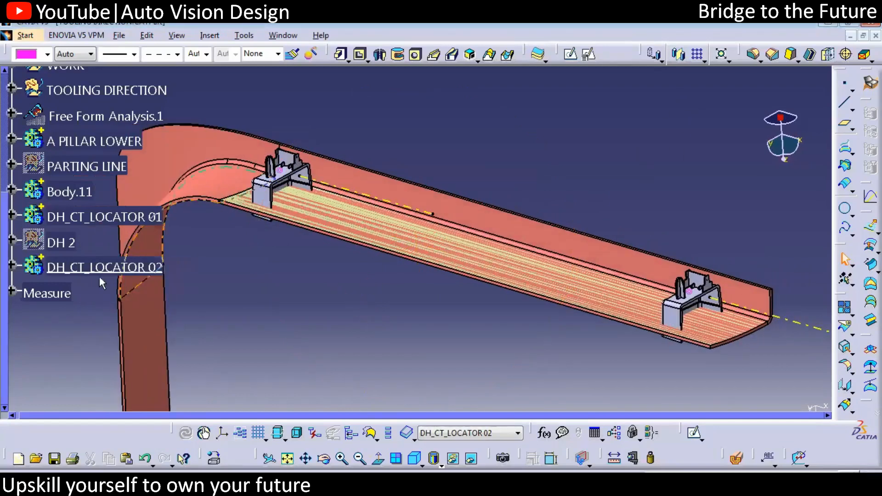
{"action": "left_click", "coordinate": [83, 268]}
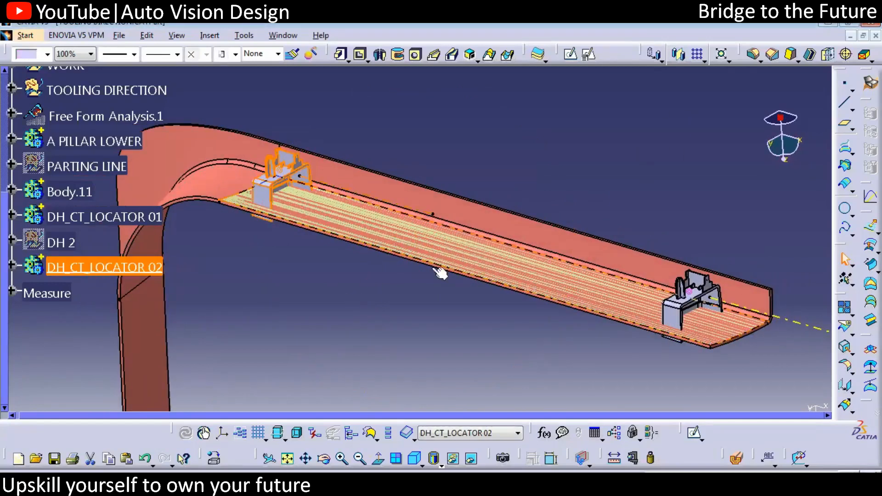
{"action": "middle_click_drag", "start_coordinate": [392, 326], "coordinate": [289, 288]}
{"action": "left_click", "coordinate": [351, 311]}
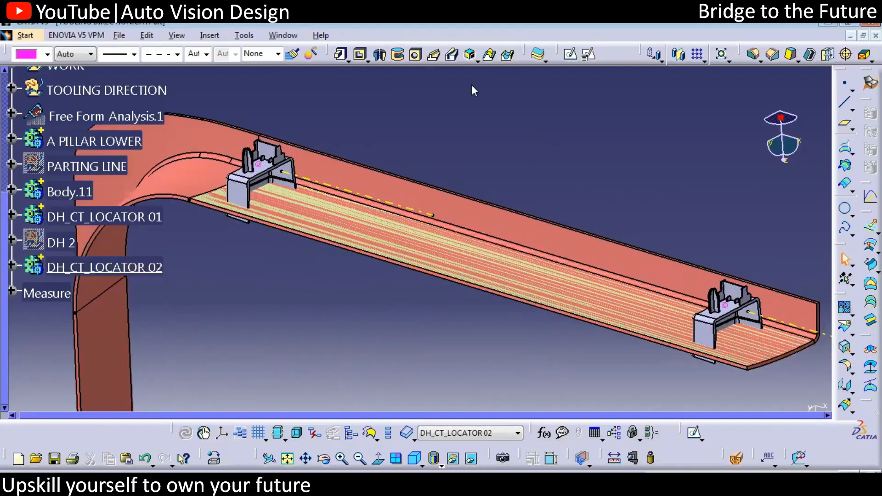
{"action": "left_click_drag", "start_coordinate": [536, 218], "coordinate": [461, 275]}
{"action": "left_click_drag", "start_coordinate": [536, 218], "coordinate": [539, 282]}
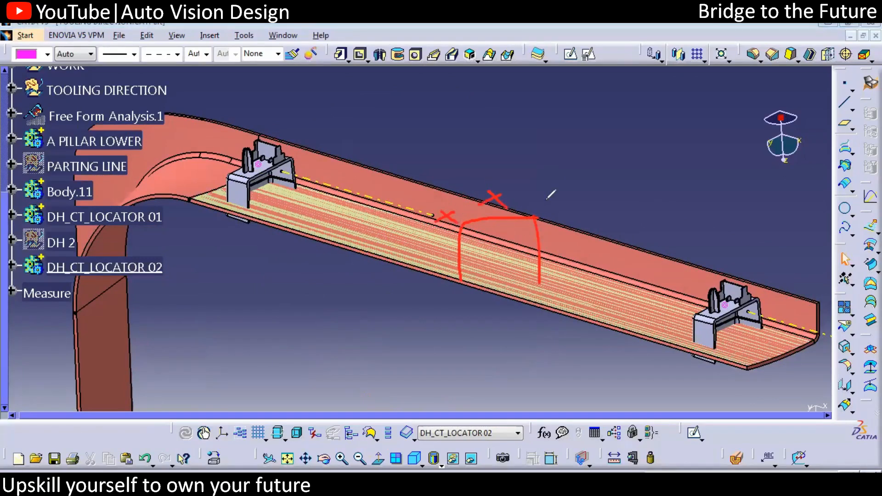
{"action": "mouse_move", "coordinate": [619, 151]}
{"action": "left_mouse_down"}
{"action": "mouse_move", "coordinate": [526, 180]}
{"action": "mouse_move", "coordinate": [549, 184]}
{"action": "left_mouse_up"}
{"action": "key", "text": "e"}
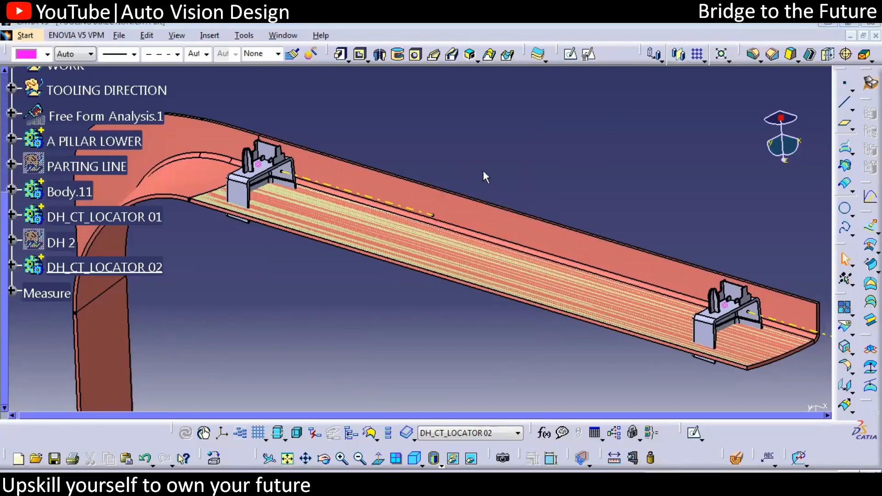
{"action": "middle_click_drag", "start_coordinate": [494, 250], "coordinate": [467, 289], "text": "ctrl"}
{"action": "left_click", "coordinate": [87, 270]}
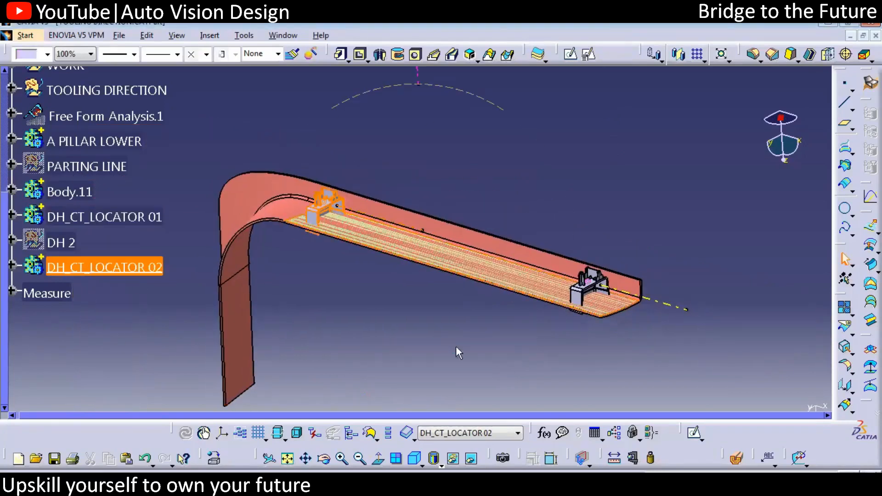
{"action": "left_click", "coordinate": [431, 357]}
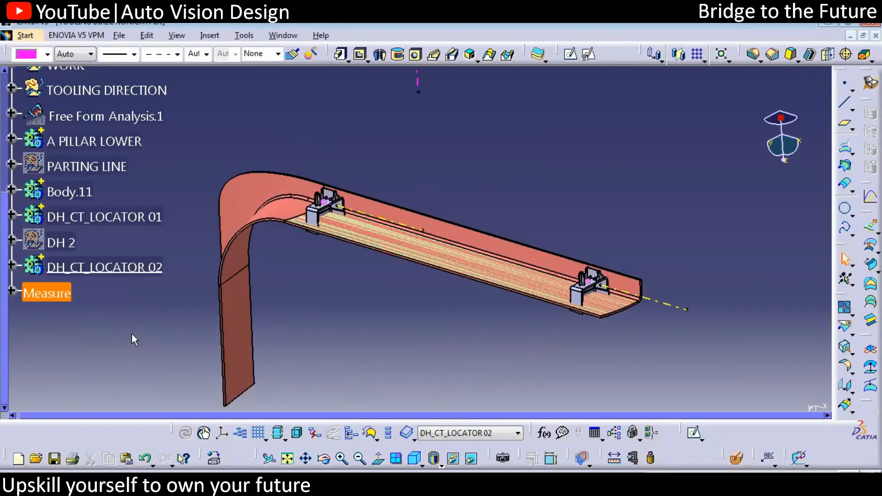
- Run a local update on the whole TOOLING DIRECTION part
{"action": "scroll", "coordinate": [10, 351], "scroll_direction": "up", "scroll_amount": 3}
{"action": "right_click", "coordinate": [50, 75]}
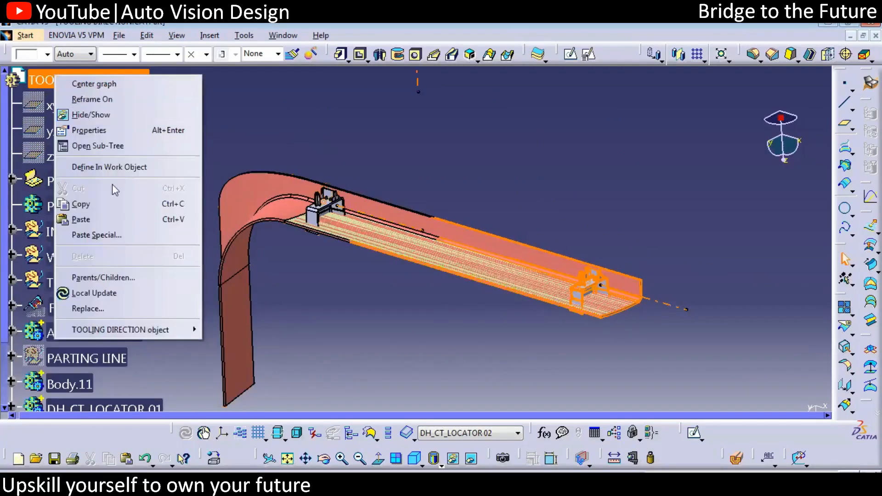
{"action": "left_click", "coordinate": [106, 293]}
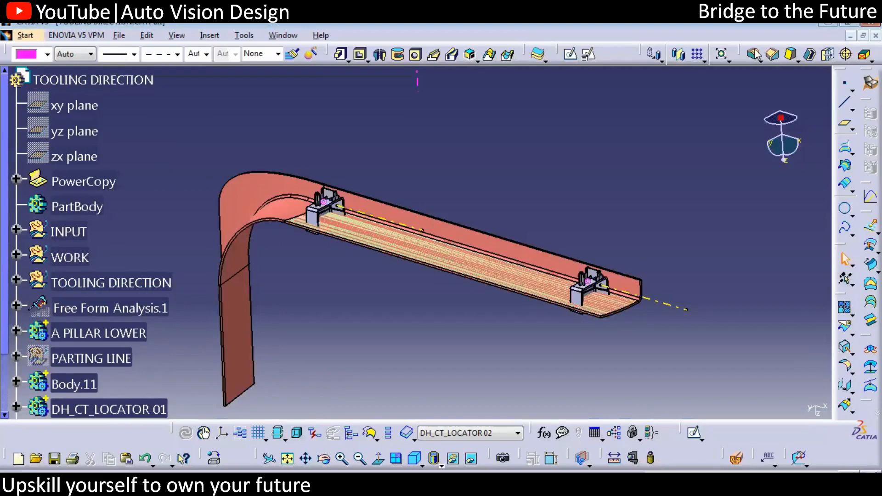
- Begin a Union Trim on DH_CT_LOCATOR 02 and choose A PILLAR LOWER as the body to trim
{"action": "left_click", "coordinate": [614, 286]}
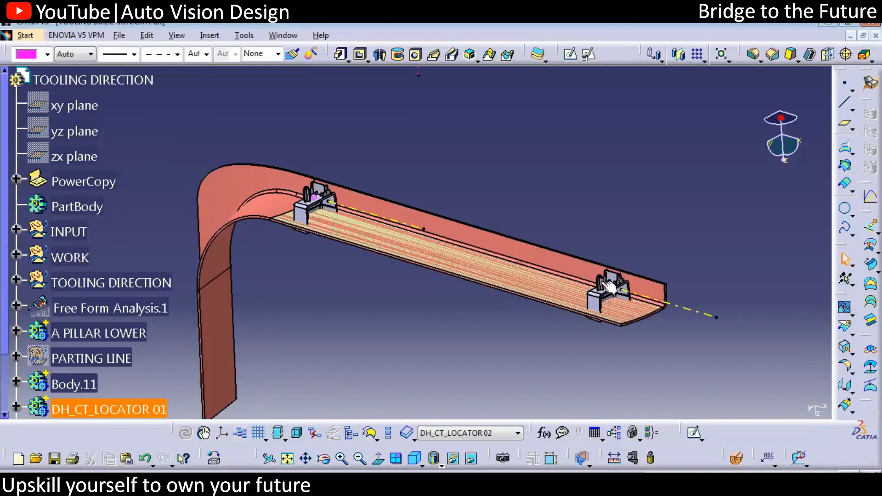
{"action": "left_click", "coordinate": [555, 307]}
{"action": "left_click", "coordinate": [94, 412]}
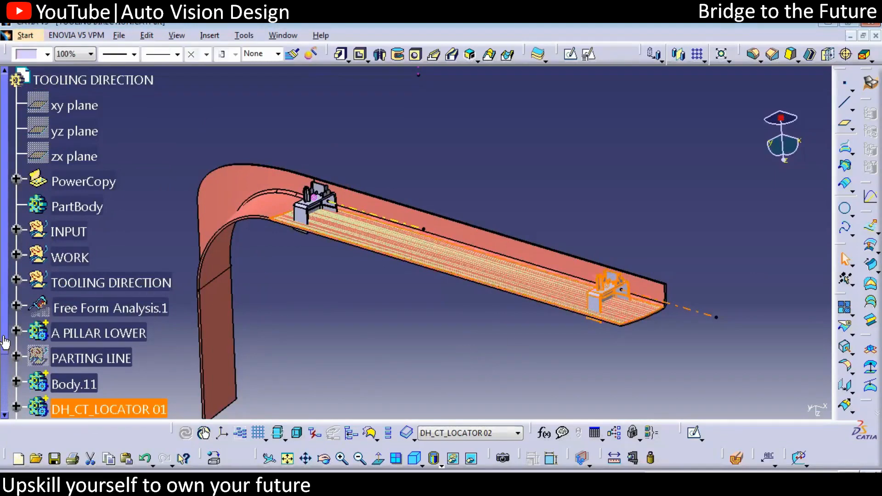
{"action": "scroll", "coordinate": [94, 405], "scroll_direction": "down", "scroll_amount": 1}
{"action": "left_click", "coordinate": [112, 391], "text": "ctrl"}
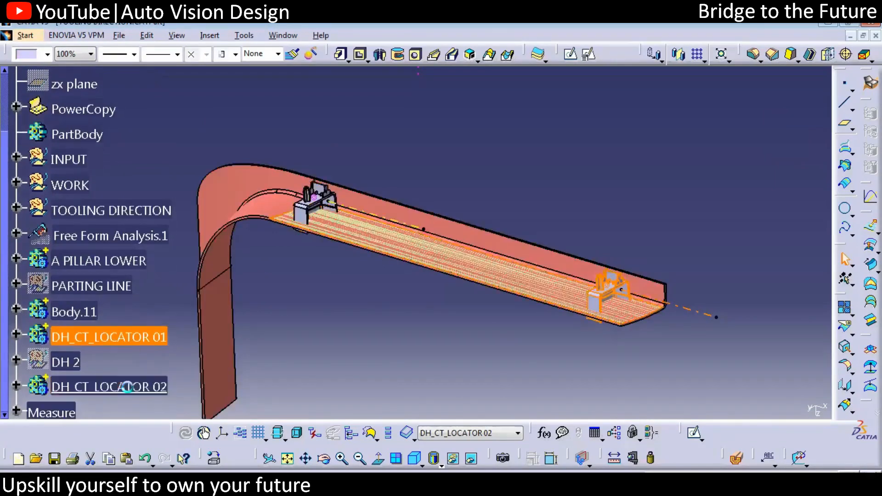
{"action": "right_click", "coordinate": [128, 389]}
{"action": "mouse_move", "coordinate": [204, 379]}
{"action": "left_click", "coordinate": [325, 262]}
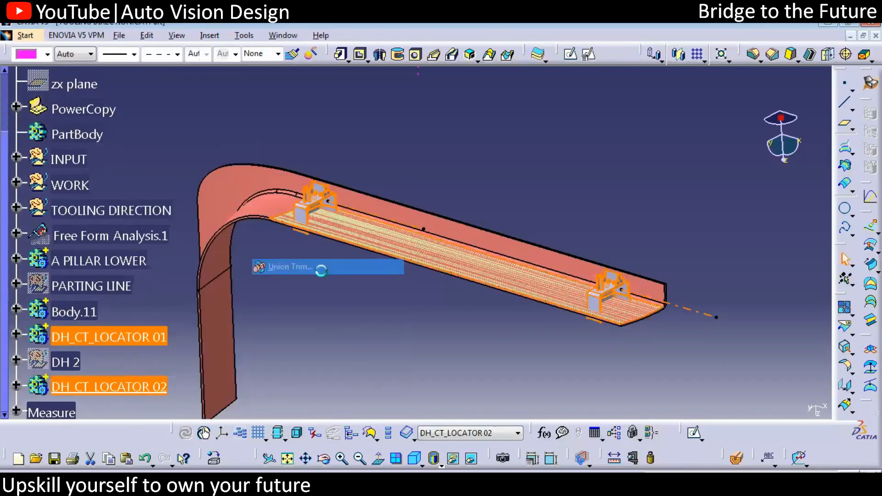
{"action": "left_click", "coordinate": [113, 261]}
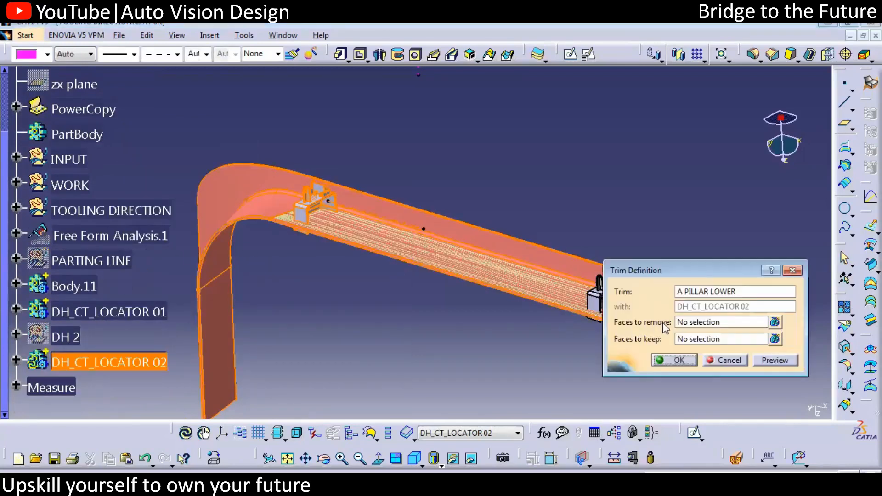
- Choose the outer side face of the DH_CT_LOCATOR 02 doghouse as the face to keep and complete the trim
{"action": "middle_click_drag", "start_coordinate": [540, 331], "coordinate": [368, 285]}
{"action": "mouse_move", "coordinate": [492, 218]}
{"action": "middle_mouse_down"}
{"action": "mouse_move", "coordinate": [485, 216]}
{"action": "mouse_move", "coordinate": [491, 207]}
{"action": "middle_mouse_up"}
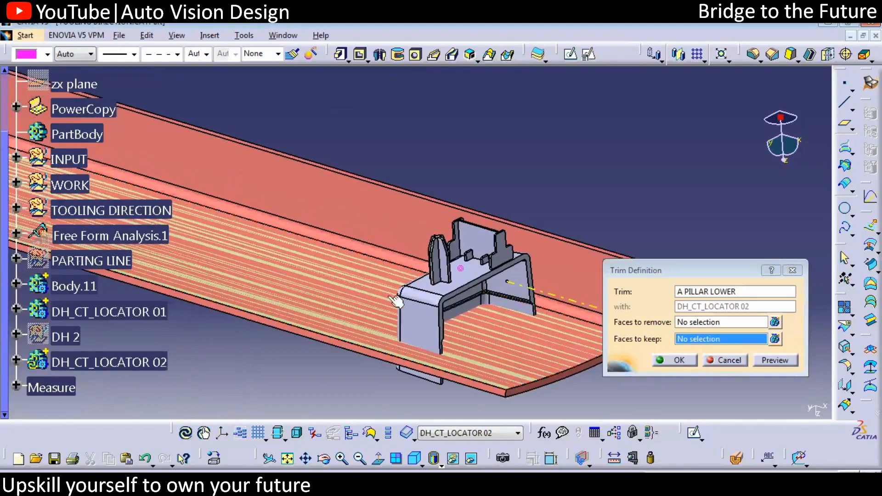
{"action": "left_click", "coordinate": [480, 271]}
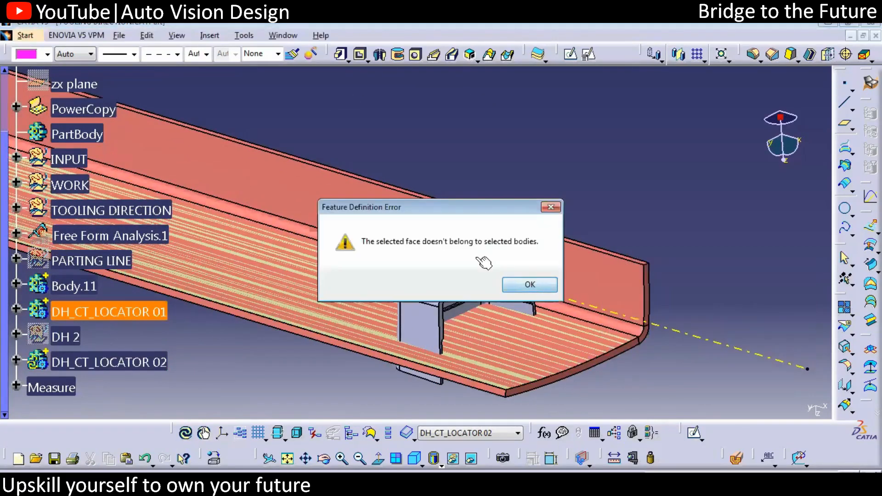
{"action": "left_click", "coordinate": [529, 285]}
{"action": "left_click", "coordinate": [697, 344]}
{"action": "middle_click_drag", "start_coordinate": [138, 220], "coordinate": [488, 158]}
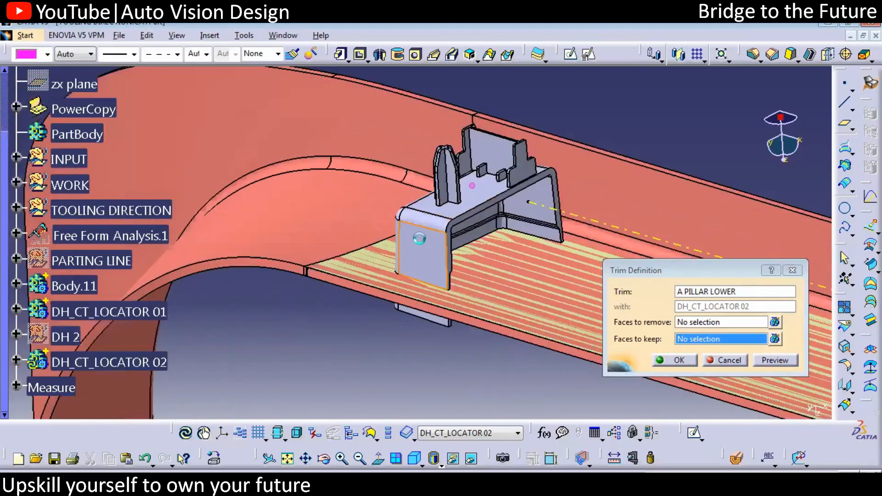
{"action": "left_click", "coordinate": [419, 238]}
{"action": "left_click", "coordinate": [675, 360]}
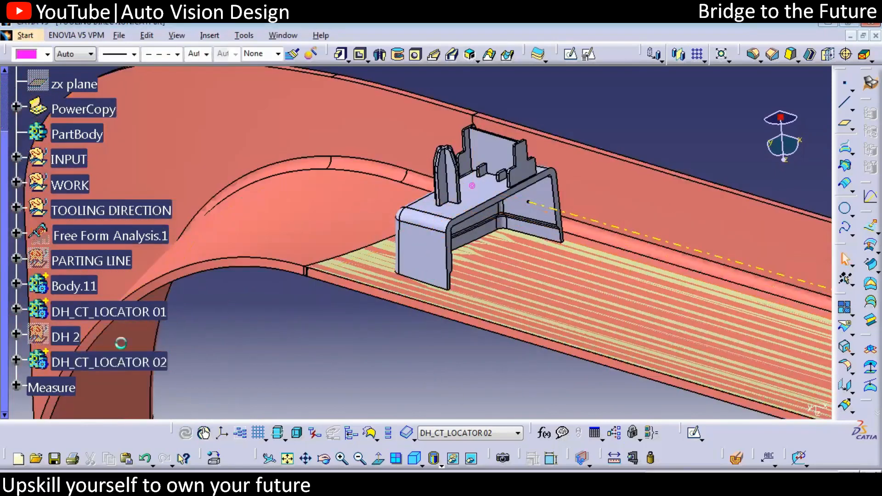
{"action": "middle_click_drag", "start_coordinate": [285, 347], "coordinate": [218, 287]}
{"action": "left_click", "coordinate": [113, 362]}
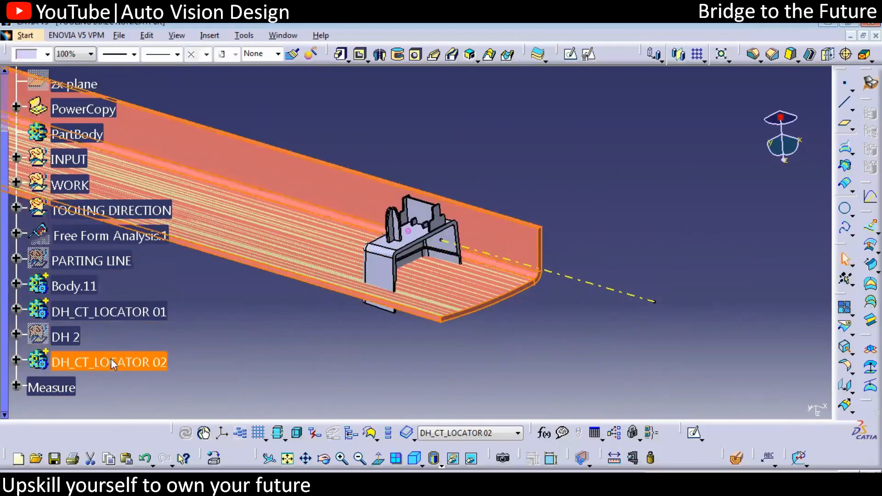
{"action": "left_click", "coordinate": [119, 311]}
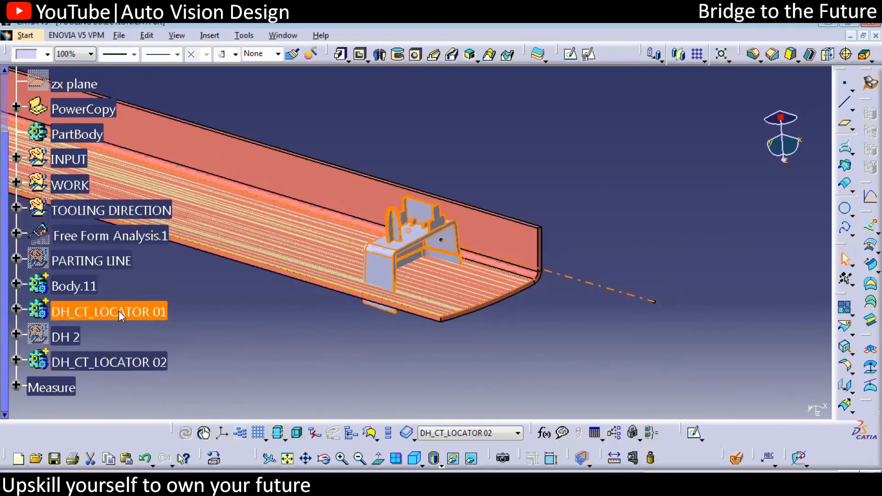
{"action": "right_click", "coordinate": [119, 312]}
{"action": "mouse_move", "coordinate": [260, 302]}
{"action": "left_click", "coordinate": [303, 380]}
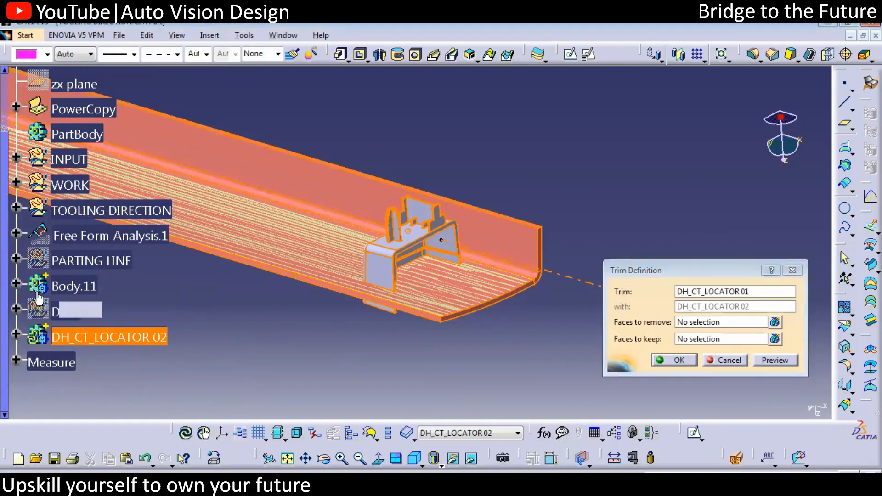
{"action": "mouse_move", "coordinate": [4, 309]}
{"action": "left_mouse_down"}
{"action": "mouse_move", "coordinate": [5, 244]}
{"action": "mouse_move", "coordinate": [10, 301]}
{"action": "left_mouse_up"}
{"action": "key", "text": "Escape"}
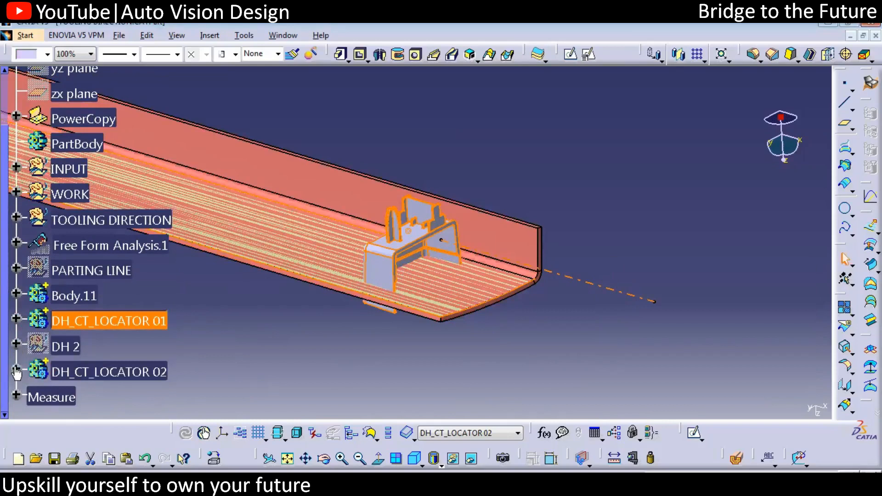
- Check the DH_CT_LOCATOR 02 tree for the A PILLAR LOWER trim and undo that trim
{"action": "left_click", "coordinate": [16, 368]}
{"action": "left_click", "coordinate": [12, 367]}
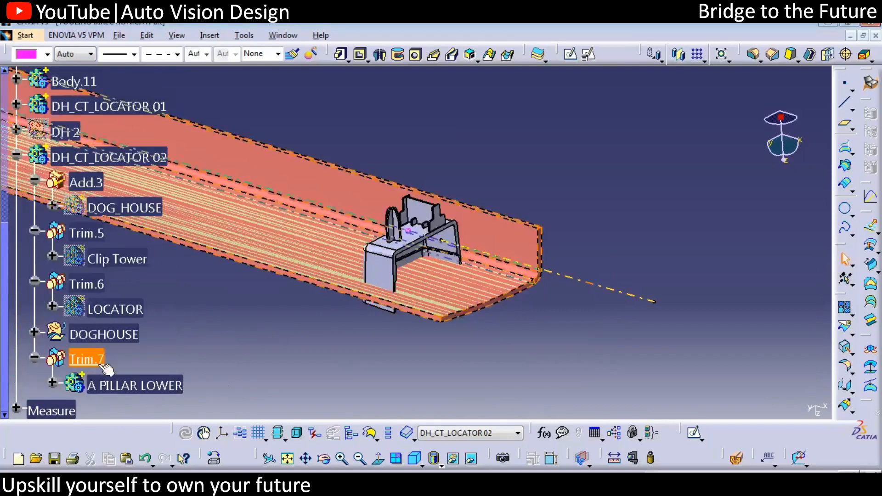
{"action": "key", "text": "ctrl+z"}
{"action": "key", "text": "ctrl+z"}
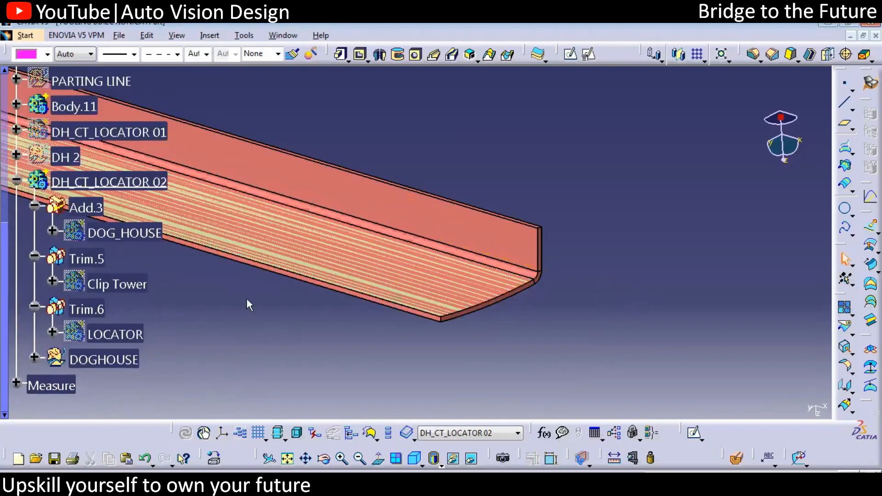
- Union-trim DH_CT_LOCATOR 02 into A PILLAR LOWER, choosing the doghouse's outer side face as the face to keep
{"action": "left_click", "coordinate": [36, 110]}
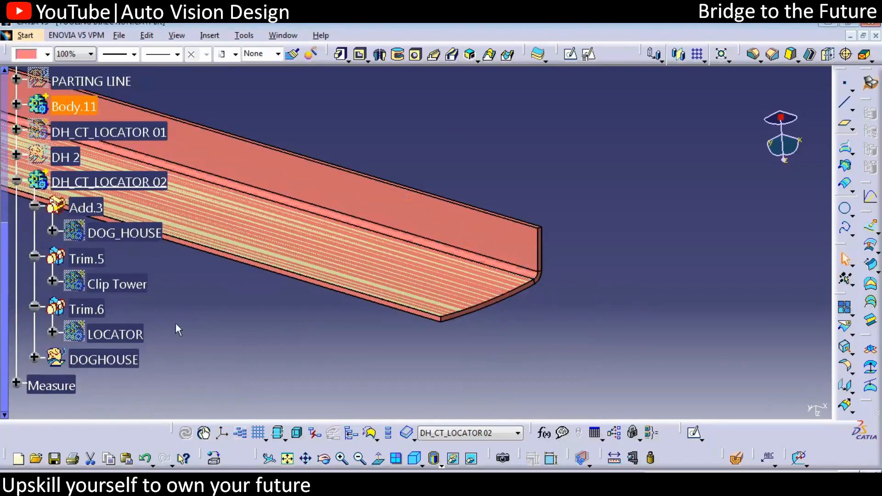
{"action": "left_click_drag", "start_coordinate": [7, 226], "coordinate": [12, 169]}
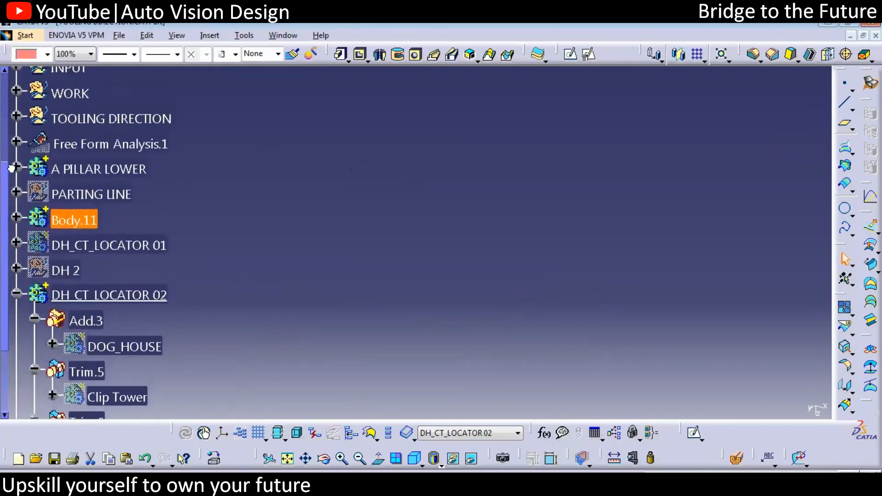
{"action": "left_click", "coordinate": [120, 294]}
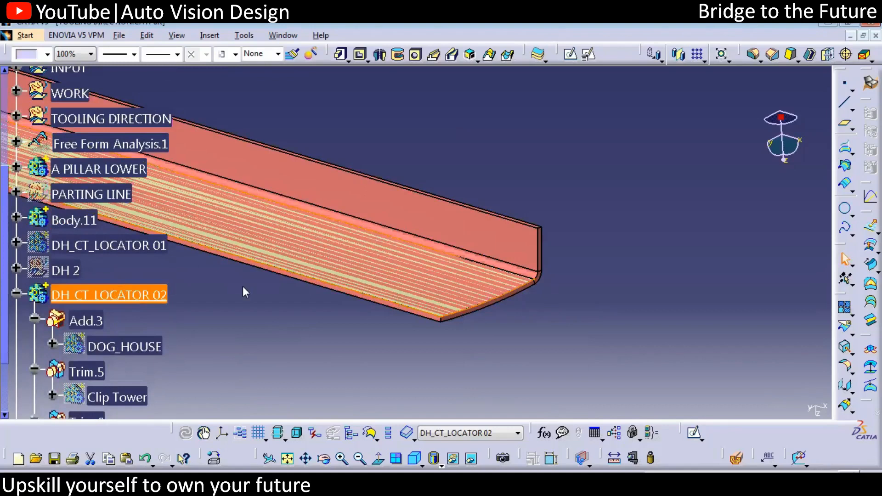
{"action": "left_click", "coordinate": [121, 173]}
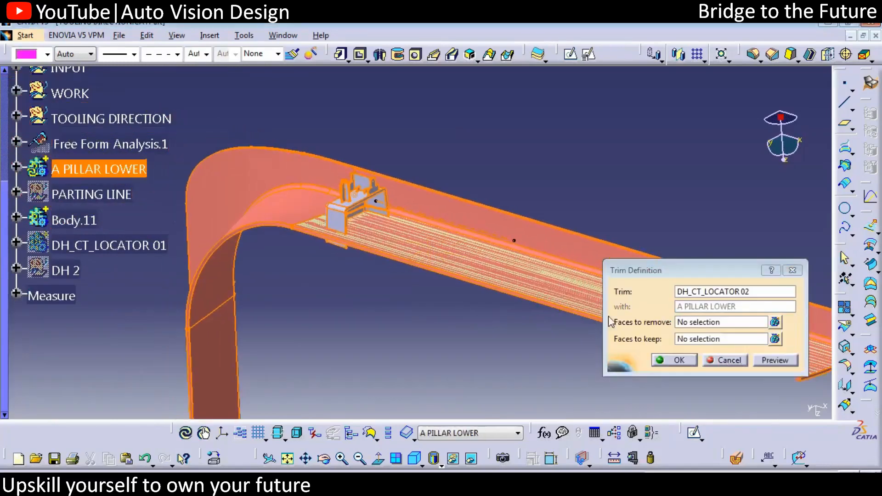
{"action": "middle_click_drag", "start_coordinate": [443, 306], "coordinate": [448, 198]}
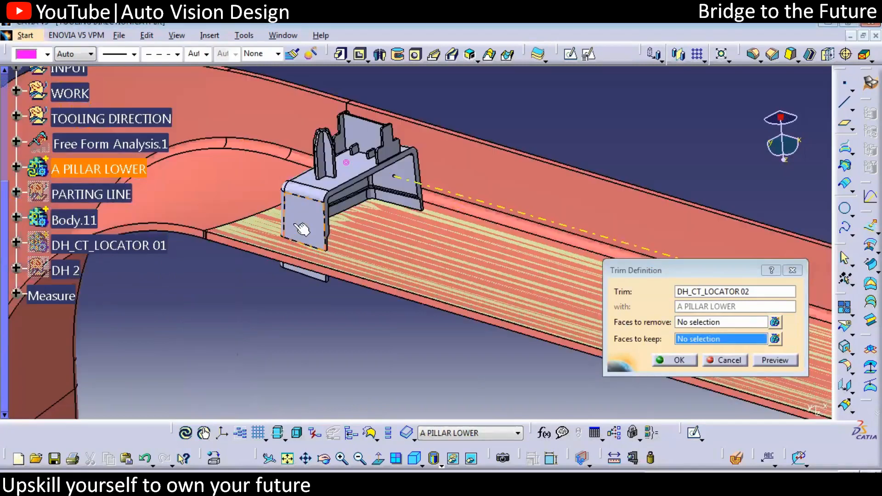
{"action": "left_click", "coordinate": [294, 219]}
{"action": "left_click", "coordinate": [670, 359]}
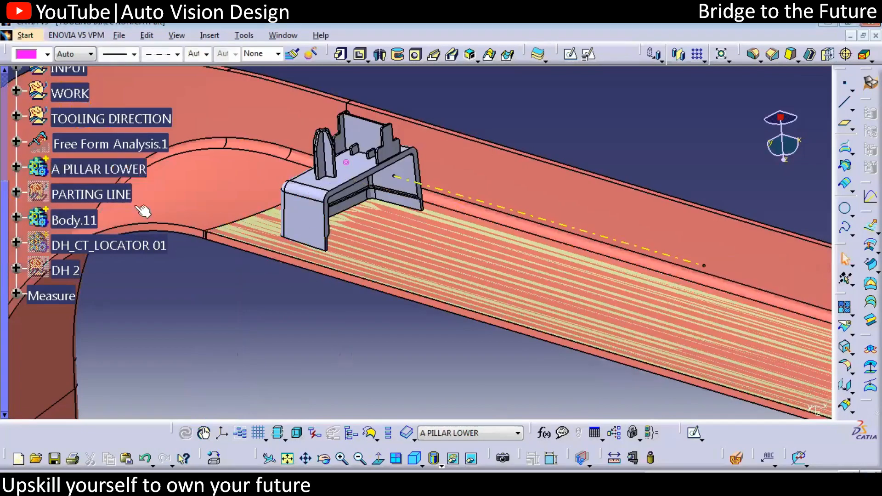
- Show the hidden DH_CT_LOCATOR 01 body
{"action": "left_click", "coordinate": [90, 244]}
{"action": "right_click", "coordinate": [78, 247]}
{"action": "key", "text": "h"}
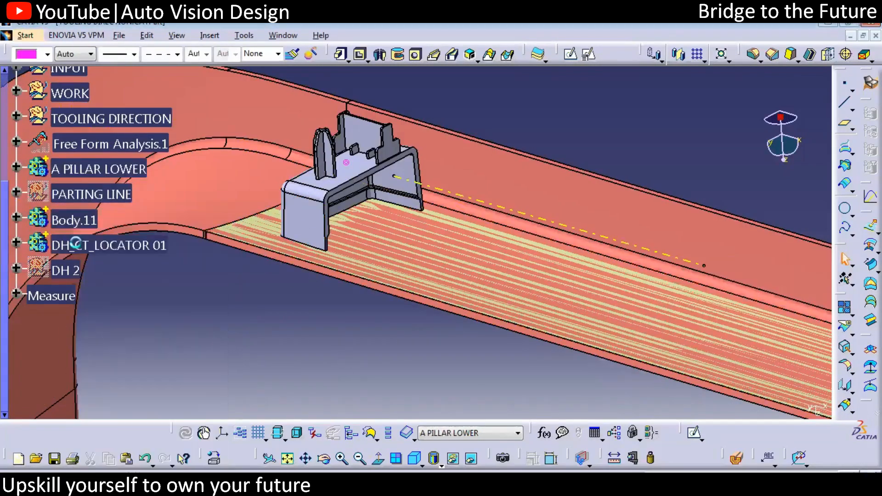
- Union-trim DH_CT_LOCATOR 01 into A PILLAR LOWER, keeping the doghouse portion above the pillar wall and removing the part protruding beneath it
{"action": "middle_click_drag", "start_coordinate": [441, 310], "coordinate": [446, 336]}
{"action": "middle_click_drag", "start_coordinate": [460, 323], "coordinate": [83, 281]}
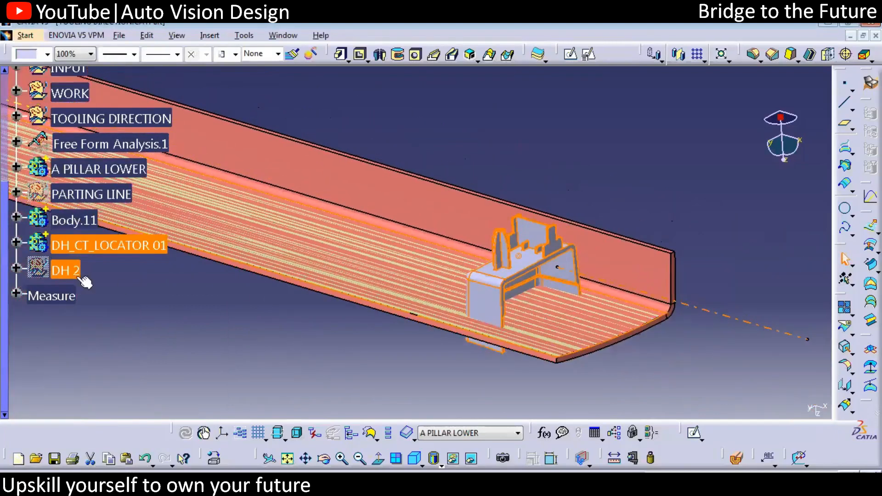
{"action": "right_click", "coordinate": [89, 244]}
{"action": "mouse_move", "coordinate": [137, 469]}
{"action": "left_click", "coordinate": [287, 365]}
{"action": "left_click", "coordinate": [106, 171]}
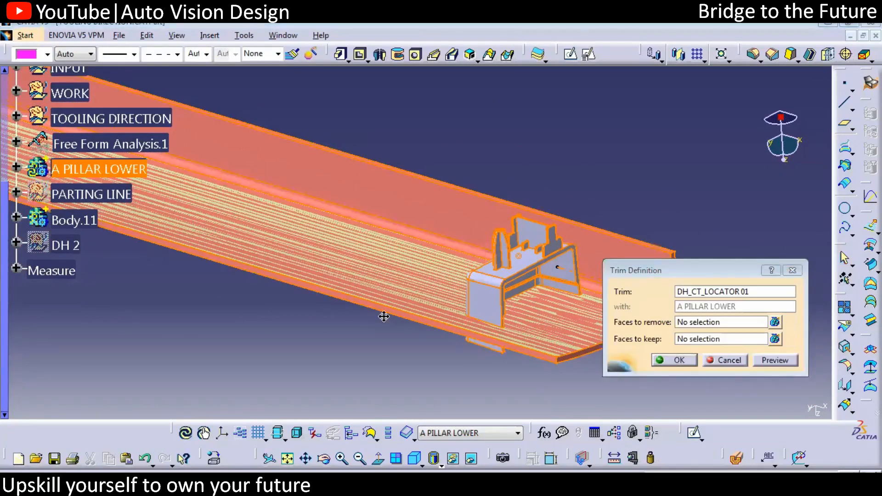
{"action": "middle_click_drag", "start_coordinate": [383, 317], "coordinate": [409, 271]}
{"action": "left_click", "coordinate": [690, 362]}
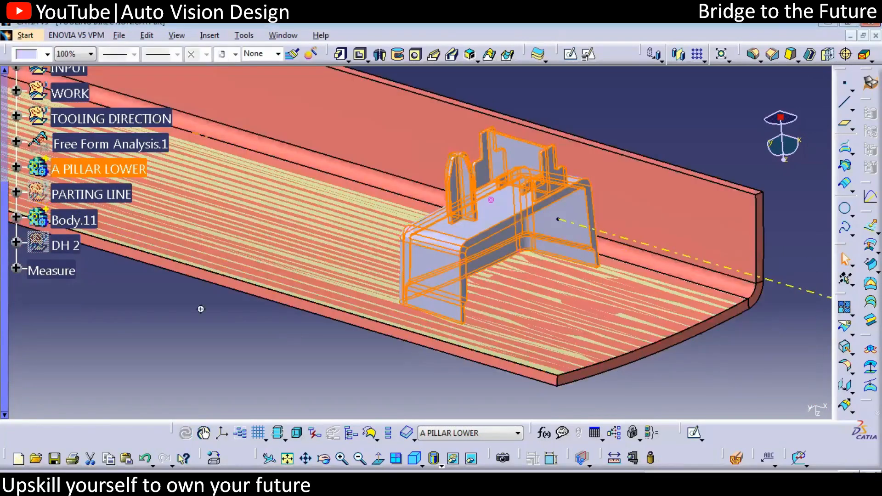
- Examine both trimmed doghouses on A PILLAR LOWER from several angles and check which geometry belongs to Body.11
{"action": "middle_click_drag", "start_coordinate": [201, 308], "coordinate": [203, 373]}
{"action": "middle_click_drag", "start_coordinate": [244, 246], "coordinate": [240, 298]}
{"action": "left_click", "coordinate": [239, 297]}
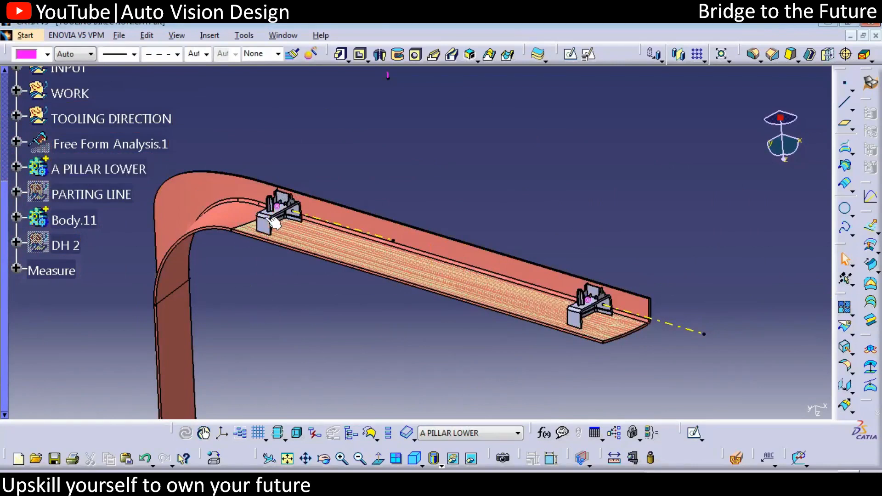
{"action": "middle_click_drag", "start_coordinate": [487, 331], "coordinate": [611, 328]}
{"action": "middle_click_drag", "start_coordinate": [153, 233], "coordinate": [153, 252]}
{"action": "left_click", "coordinate": [90, 222]}
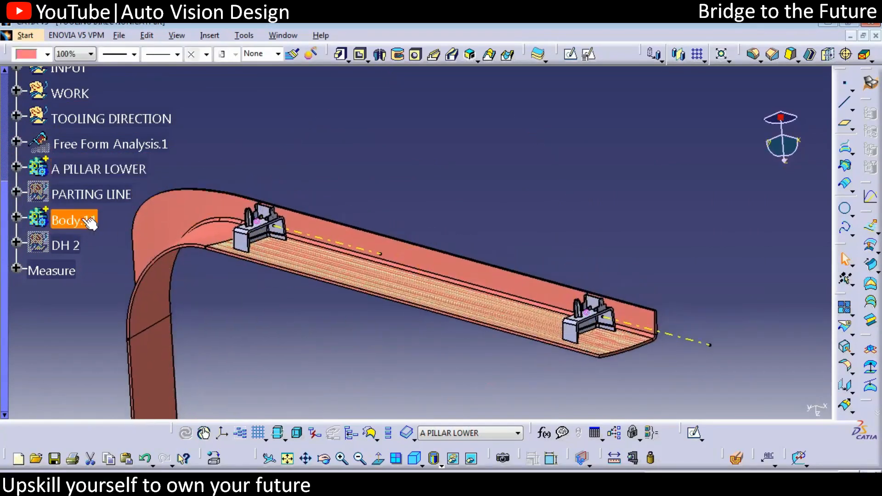
{"action": "left_click", "coordinate": [390, 191]}
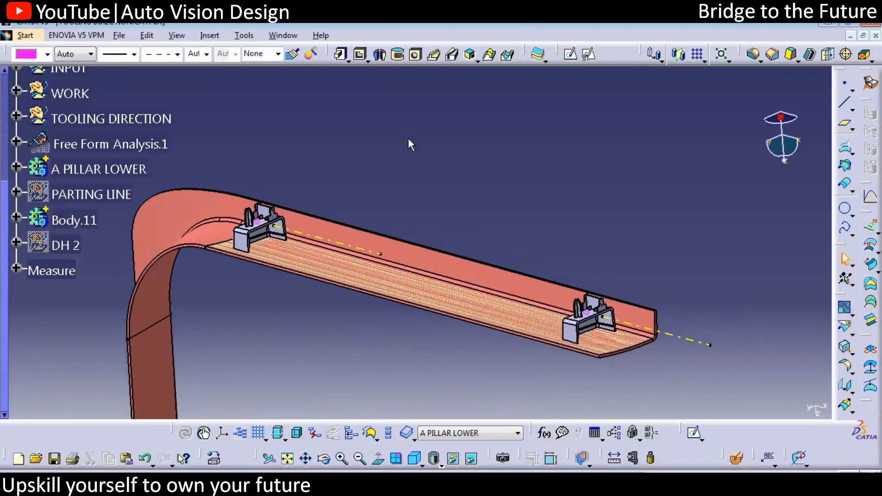
{"action": "middle_click_drag", "start_coordinate": [418, 240], "coordinate": [513, 118]}
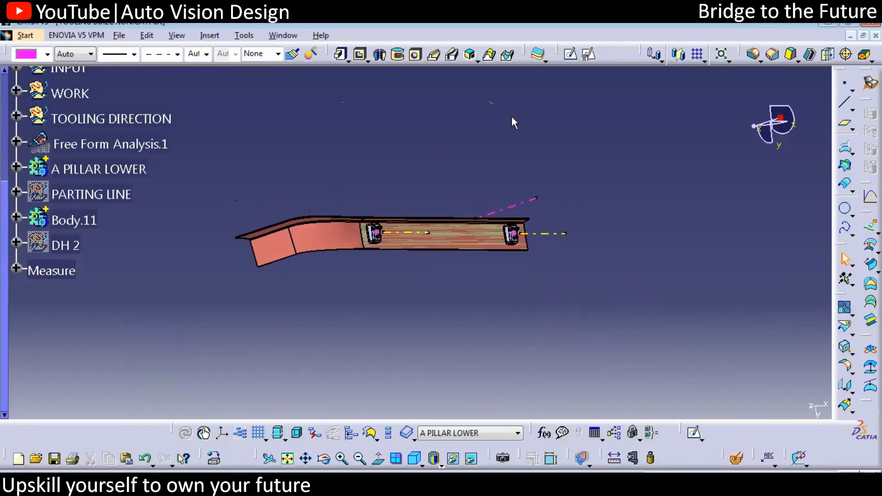
{"action": "left_click_drag", "start_coordinate": [455, 228], "coordinate": [455, 235]}
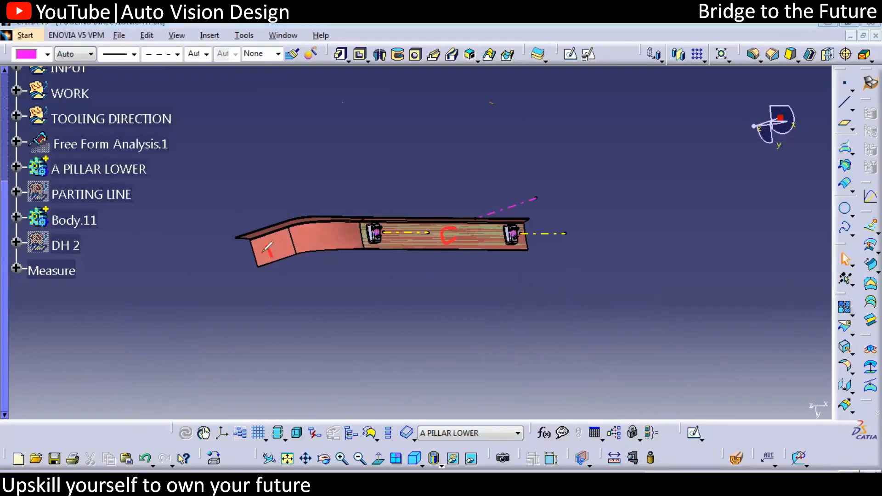
{"action": "left_click_drag", "start_coordinate": [248, 267], "coordinate": [218, 265]}
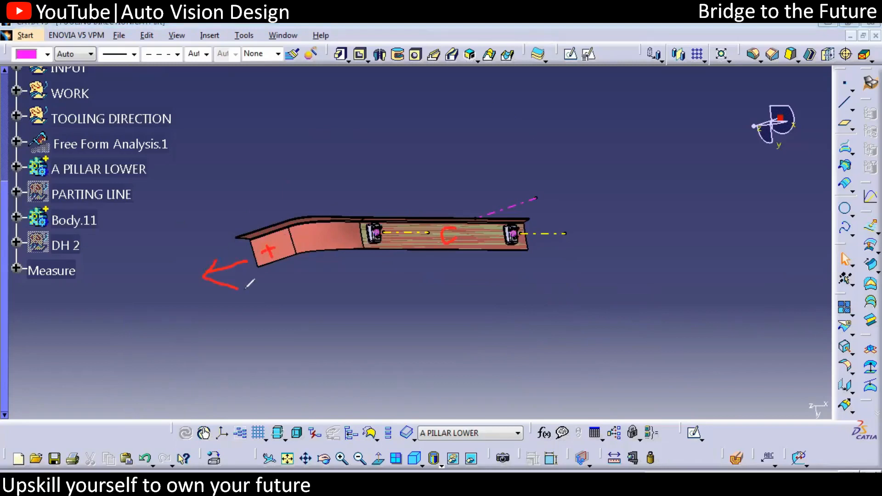
{"action": "mouse_move", "coordinate": [383, 233]}
{"action": "left_mouse_down"}
{"action": "mouse_move", "coordinate": [378, 240]}
{"action": "mouse_move", "coordinate": [370, 212]}
{"action": "left_mouse_up"}
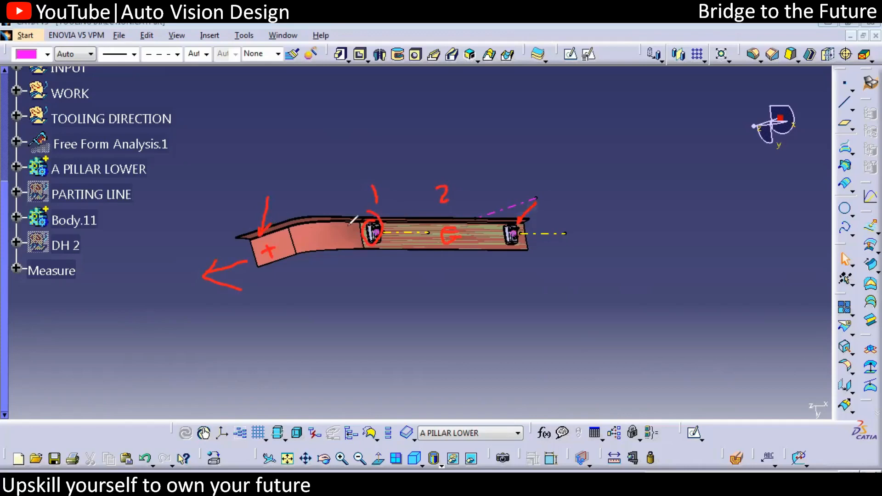
{"action": "left_click_drag", "start_coordinate": [294, 167], "coordinate": [299, 118]}
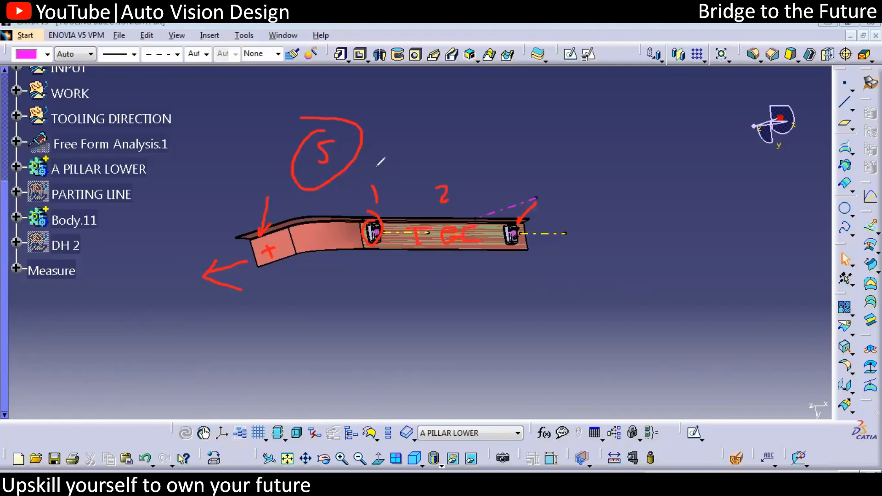
{"action": "left_click_drag", "start_coordinate": [435, 133], "coordinate": [446, 159]}
{"action": "left_click_drag", "start_coordinate": [414, 118], "coordinate": [445, 118]}
{"action": "left_click_drag", "start_coordinate": [291, 239], "coordinate": [339, 208]}
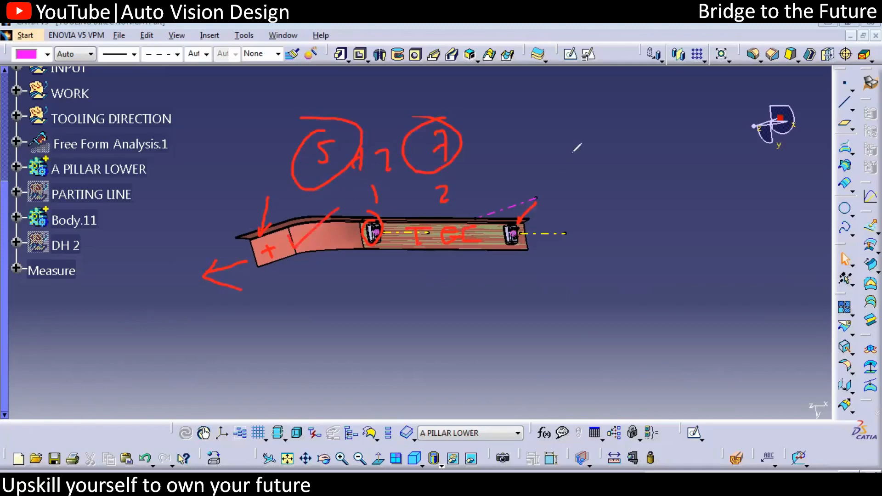
{"action": "key", "text": "Escape"}
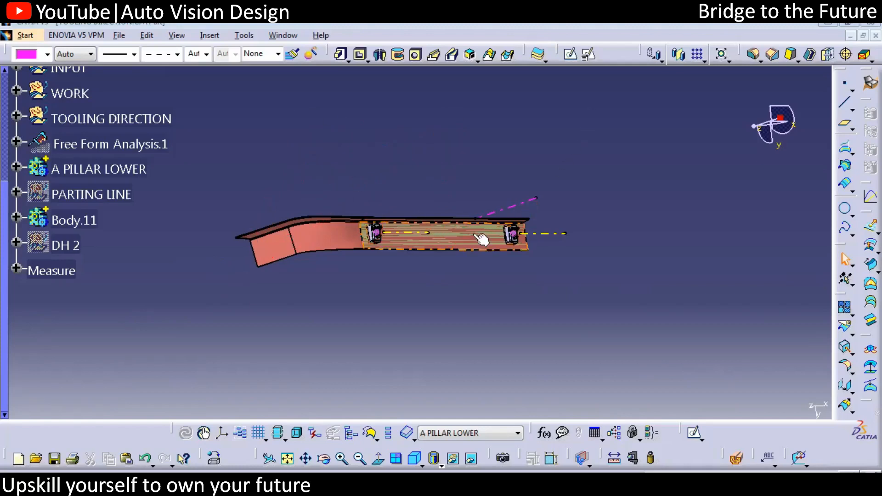
- Inspect the position of the two doghouses along A PILLAR LOWER in a straight-on view along the z axis
{"action": "middle_click_drag", "start_coordinate": [448, 291], "coordinate": [407, 289]}
{"action": "left_click", "coordinate": [478, 217]}
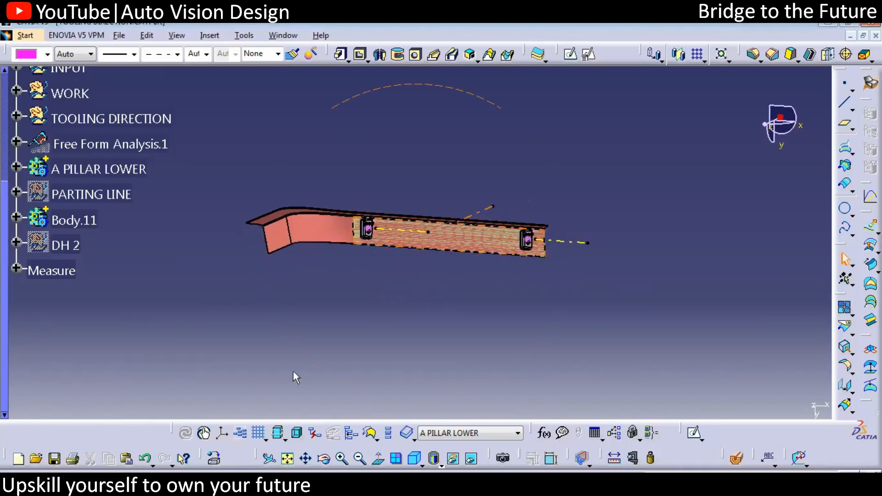
{"action": "left_click", "coordinate": [508, 402]}
{"action": "middle_click_drag", "start_coordinate": [650, 370], "coordinate": [718, 359]}
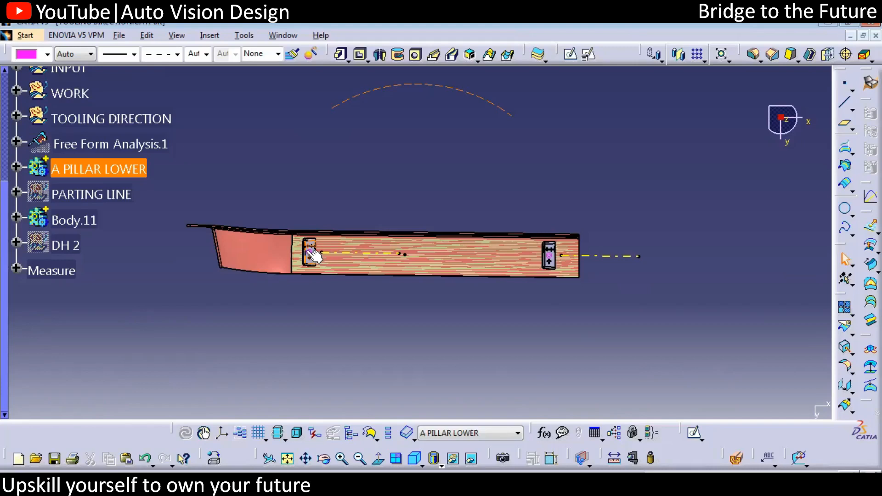
{"action": "middle_click_drag", "start_coordinate": [343, 348], "coordinate": [490, 348]}
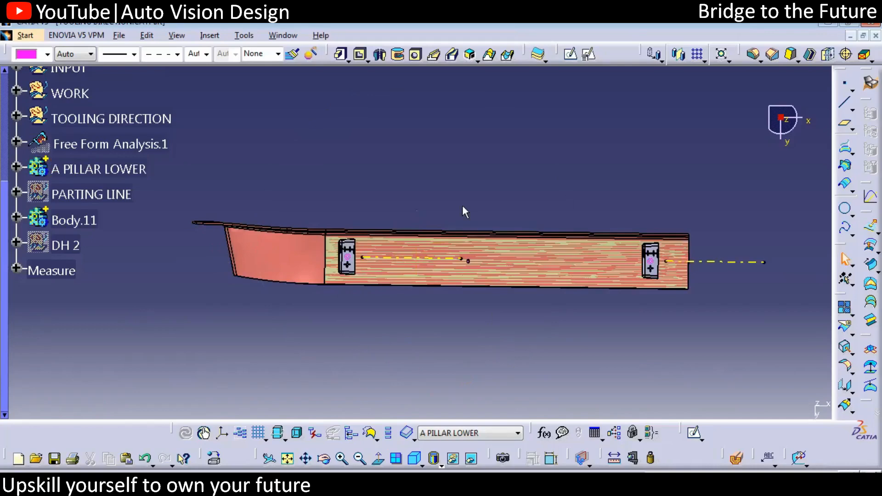